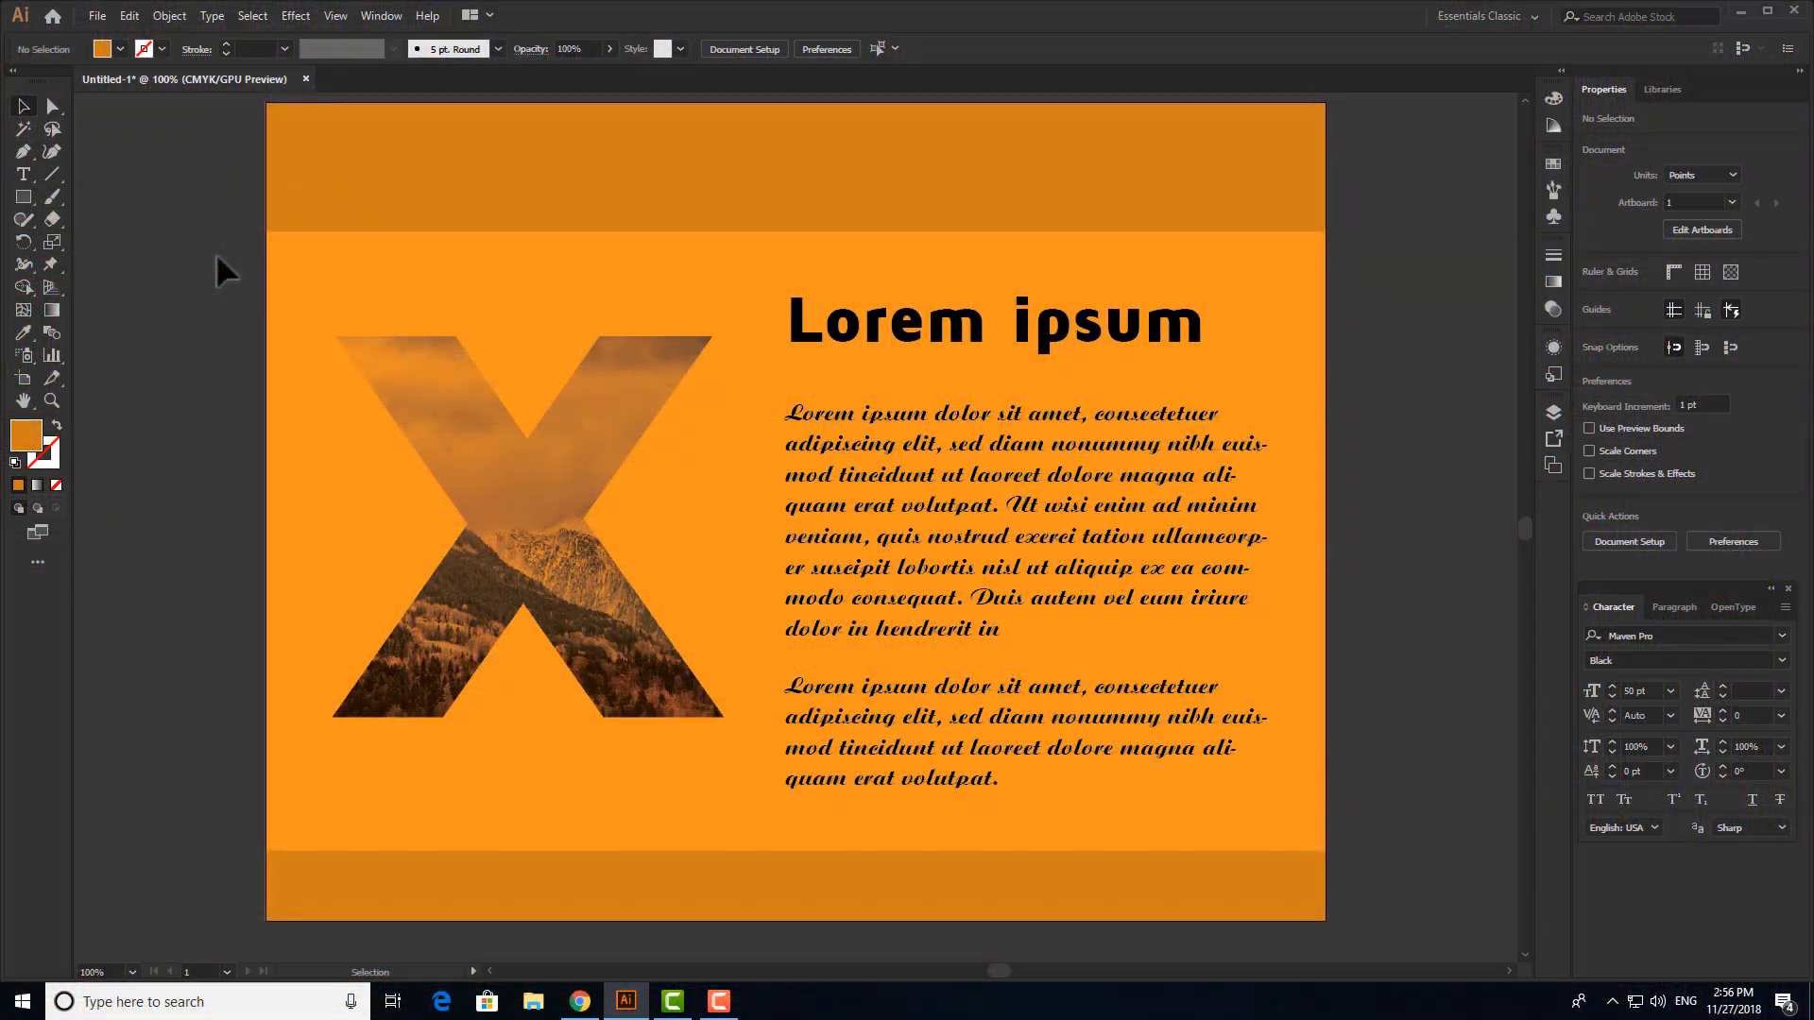
- Release the clipping mask on the X so the mountain image and the letter are separate objects
{"action": "left_click", "coordinate": [578, 345]}
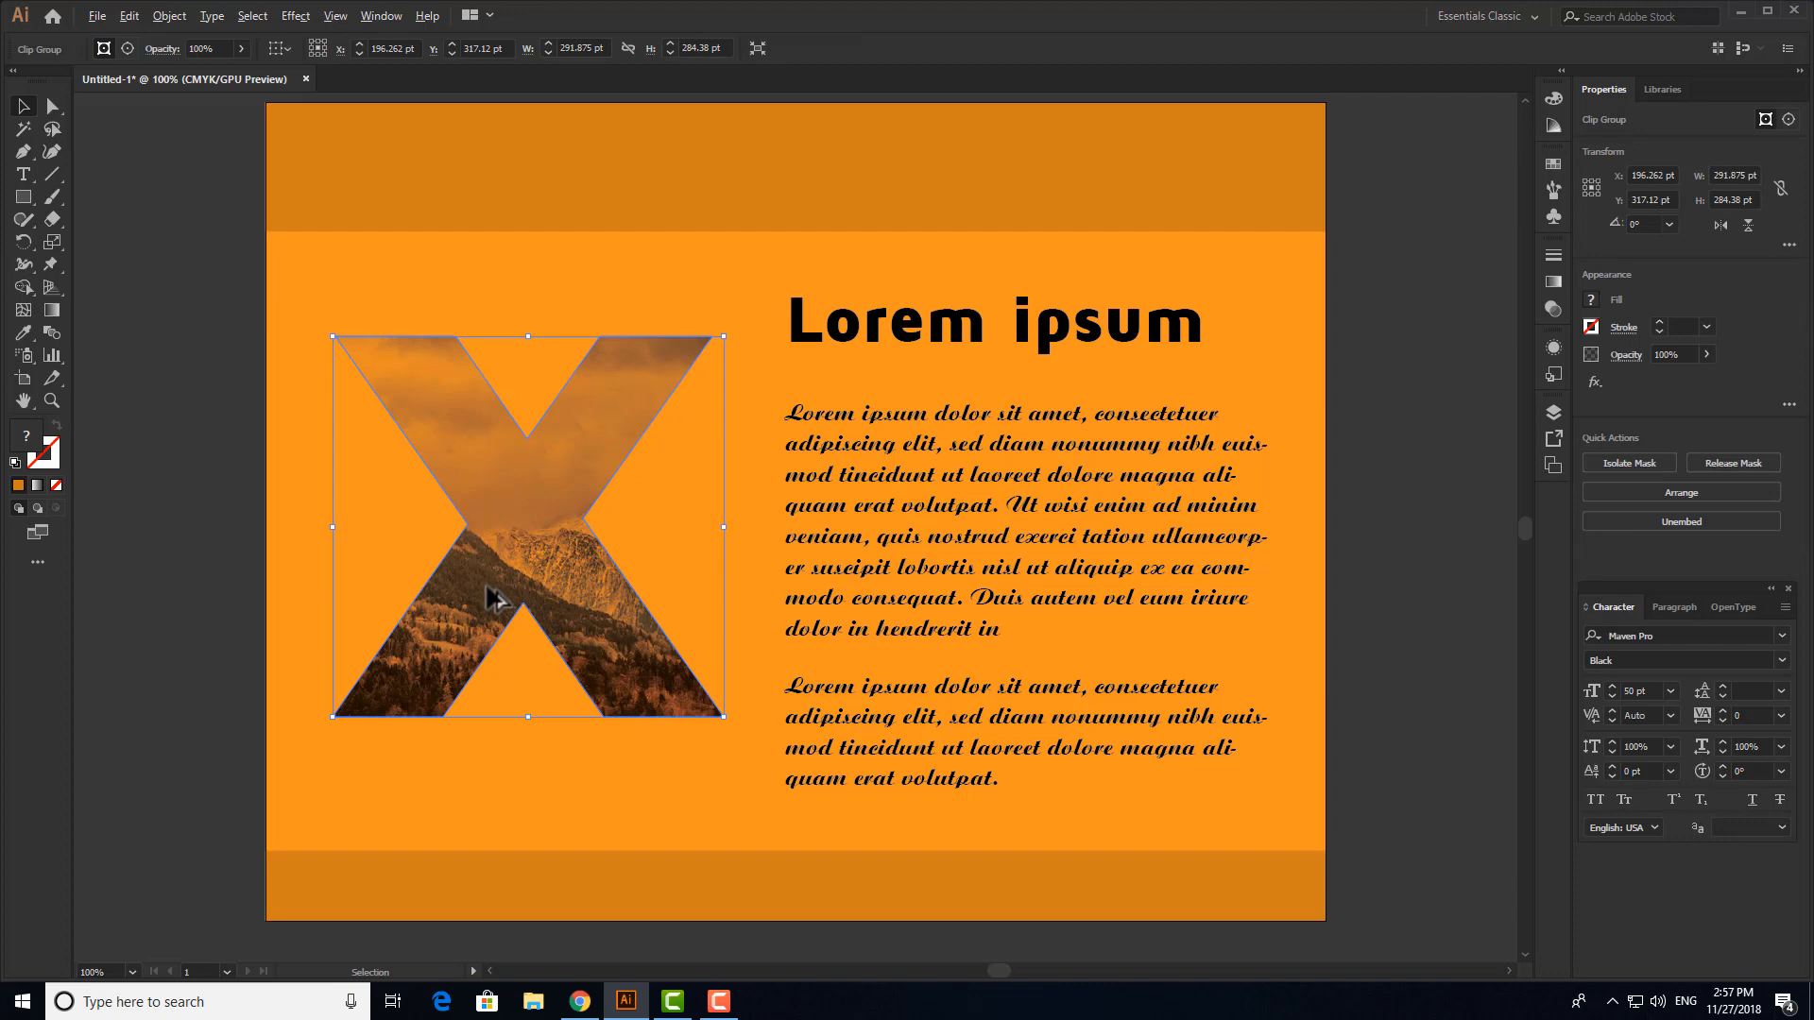
{"action": "scroll", "coordinate": [501, 590], "scroll_direction": "up", "scroll_amount": 1}
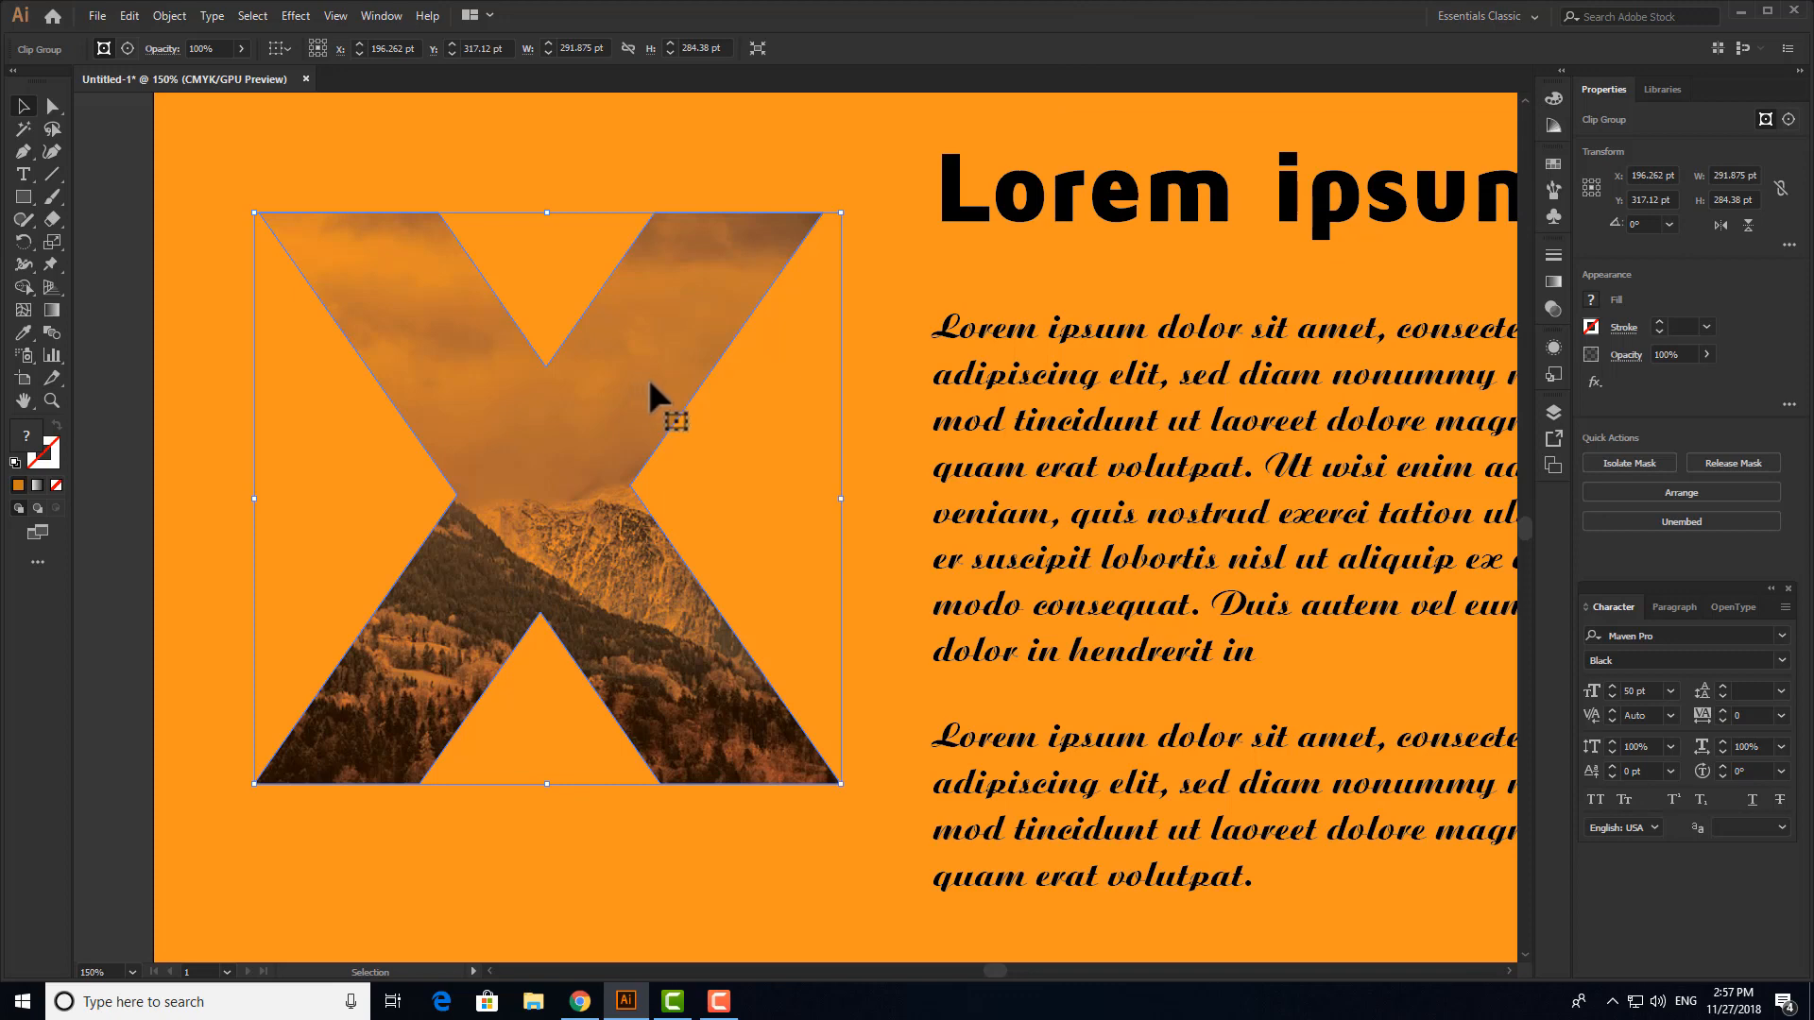
{"action": "scroll", "coordinate": [624, 605], "scroll_direction": "down", "scroll_amount": 1}
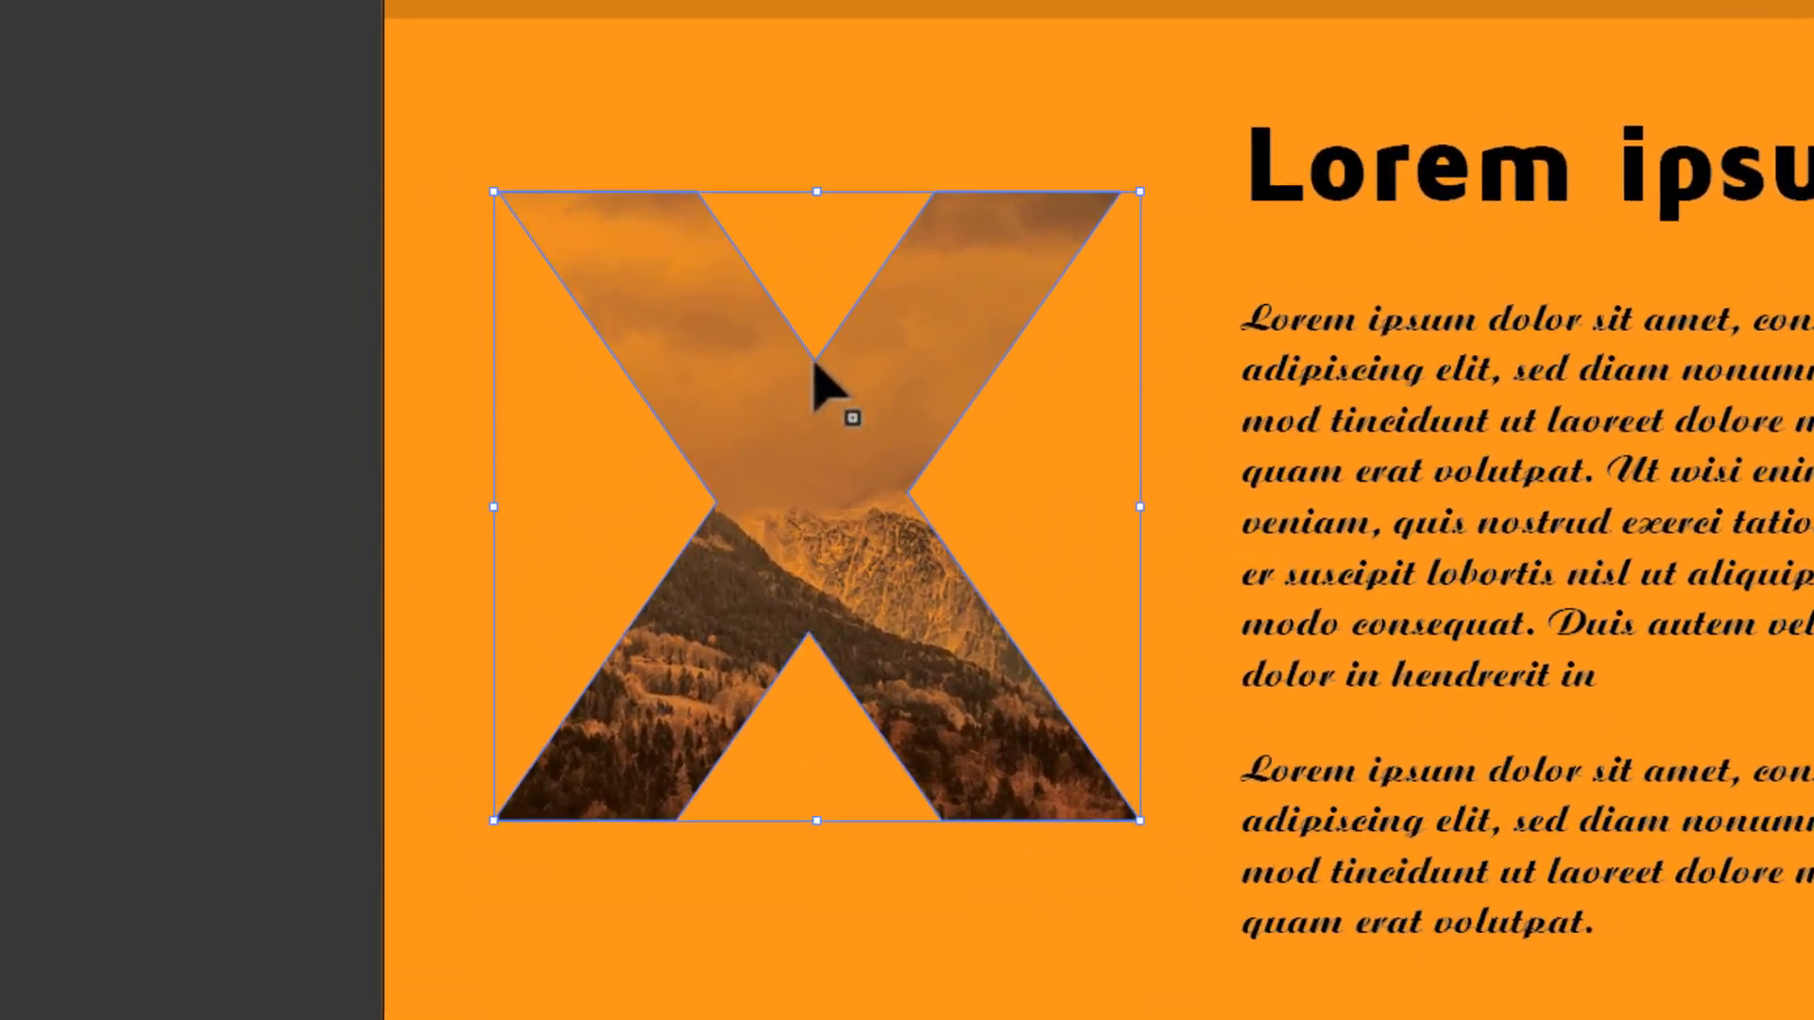
{"action": "right_click", "coordinate": [568, 439]}
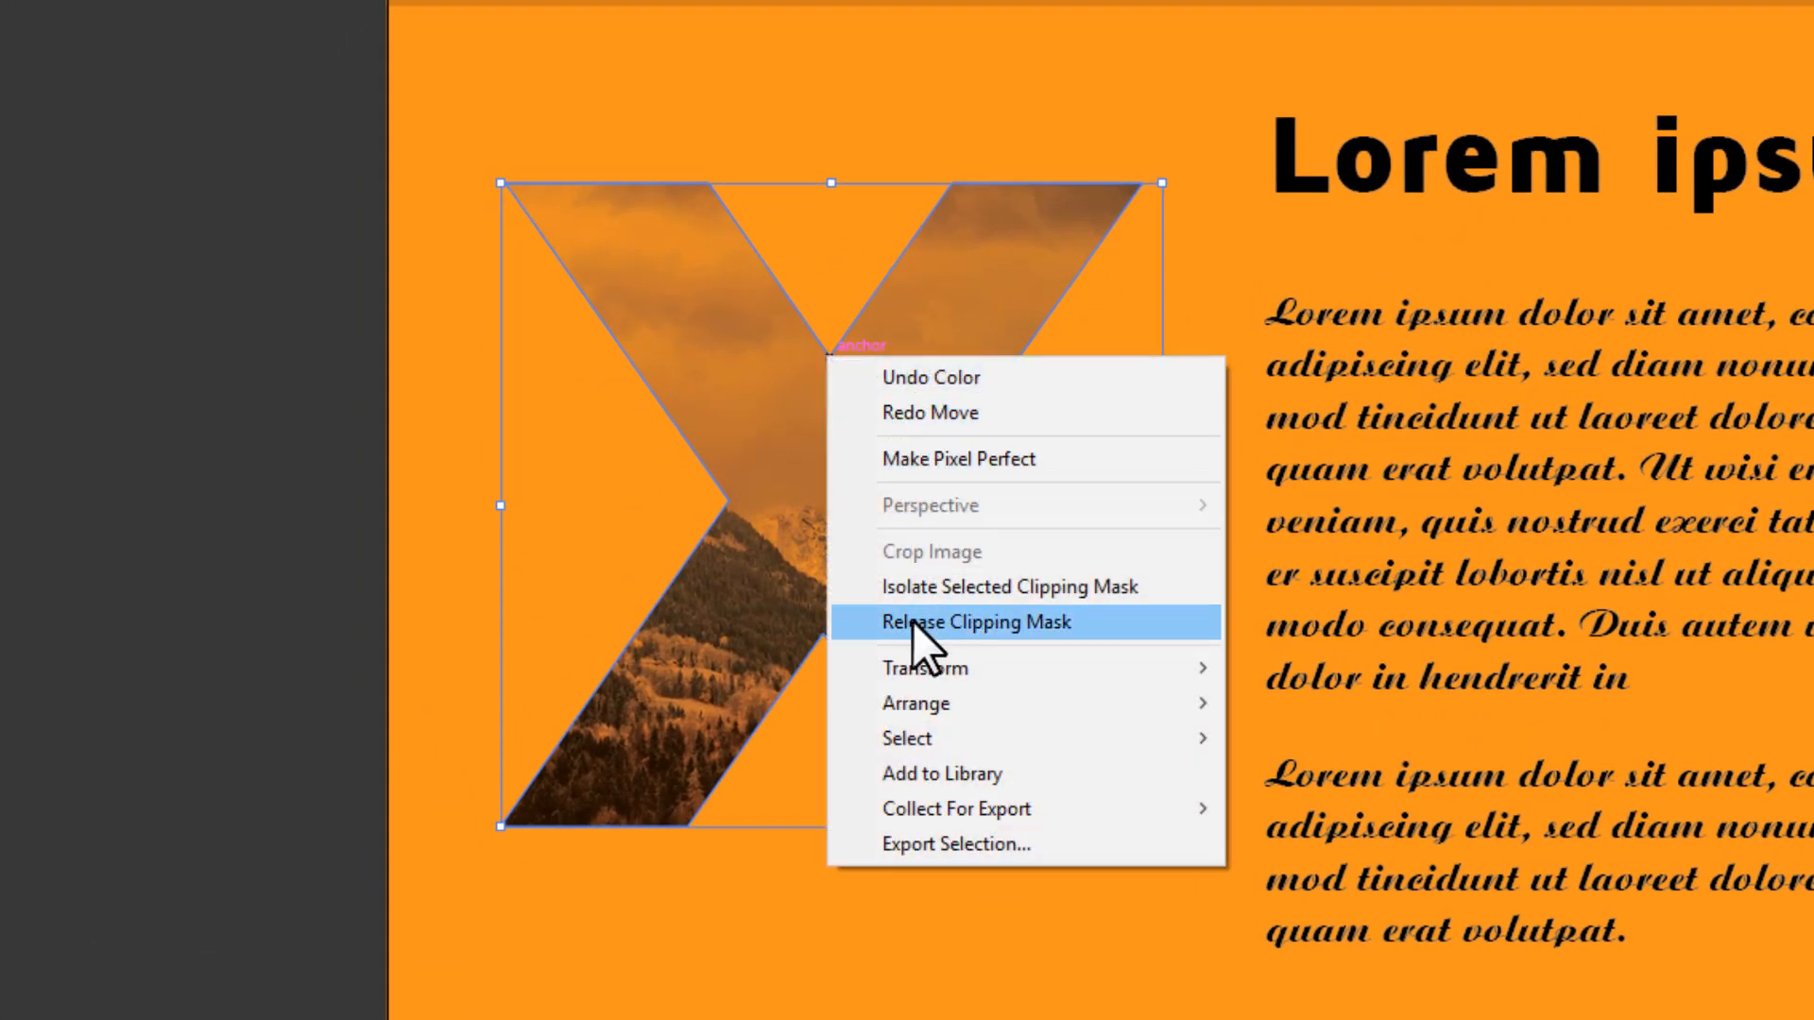
{"action": "left_click", "coordinate": [938, 624]}
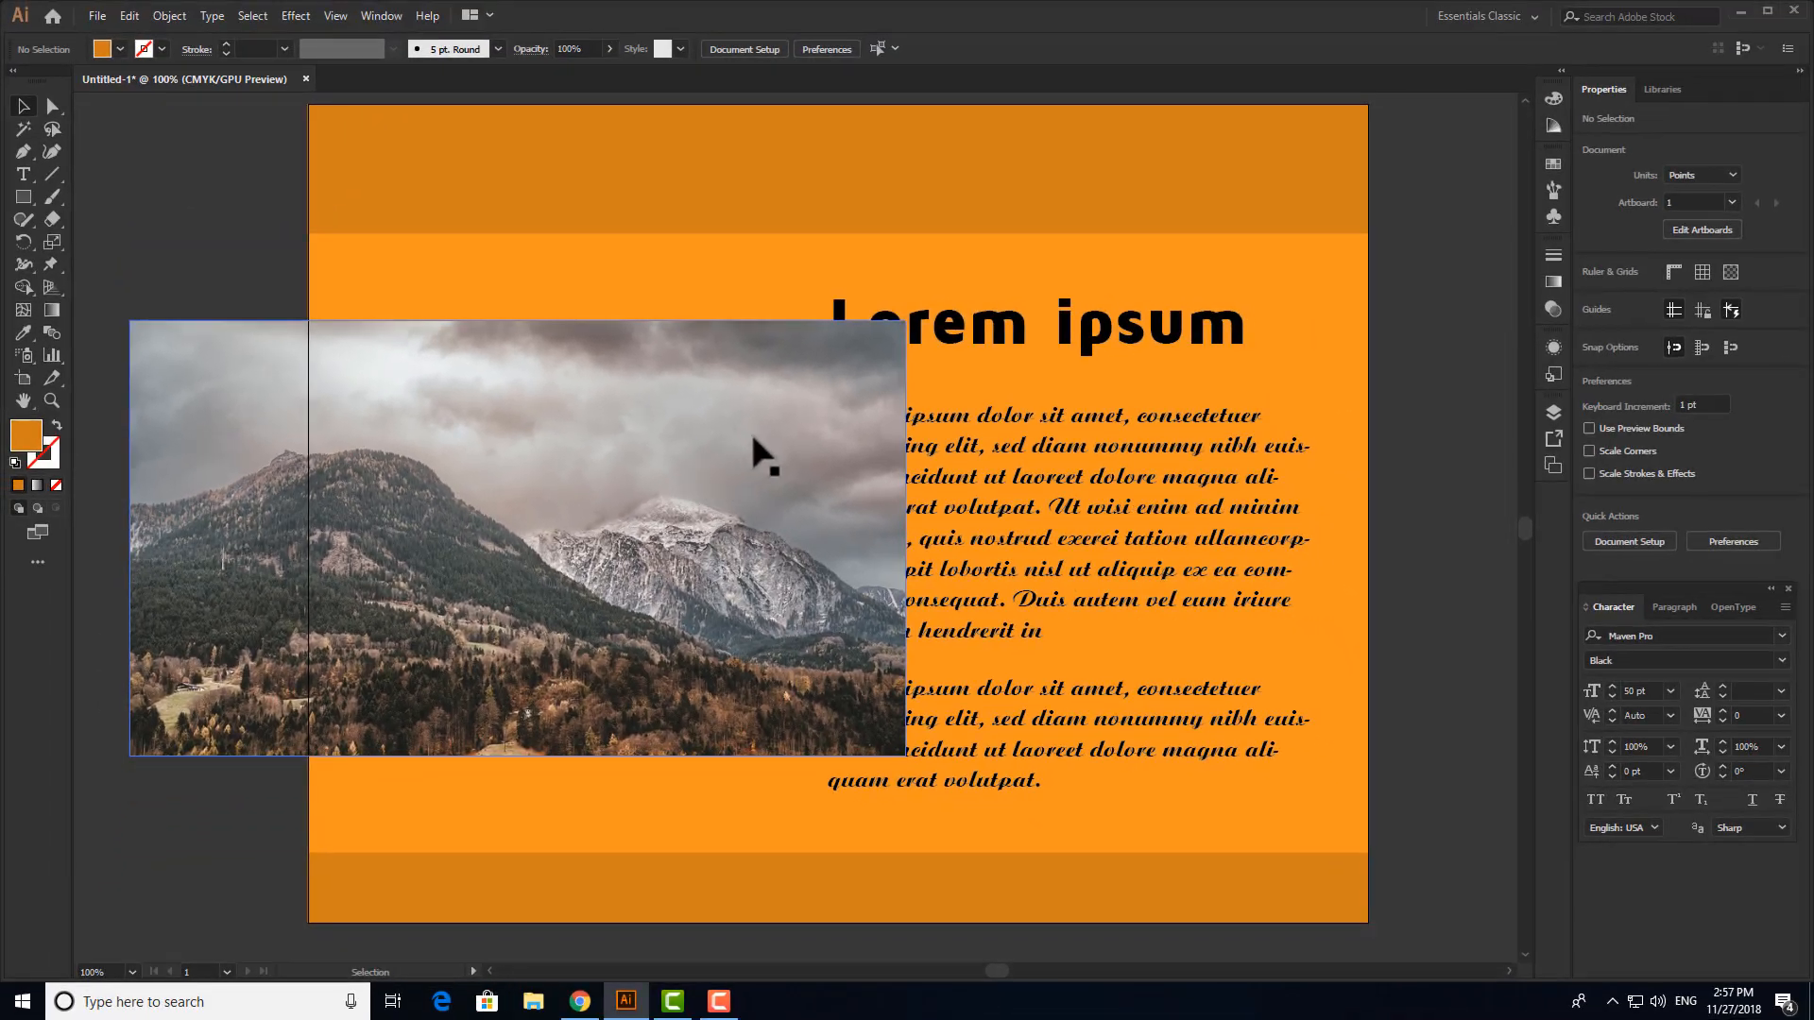
- Move the unclipped mountain image off the artboard, to the left of the page
{"action": "key", "text": "space"}
{"action": "left_click_drag", "start_coordinate": [1078, 427], "coordinate": [1482, 334]}
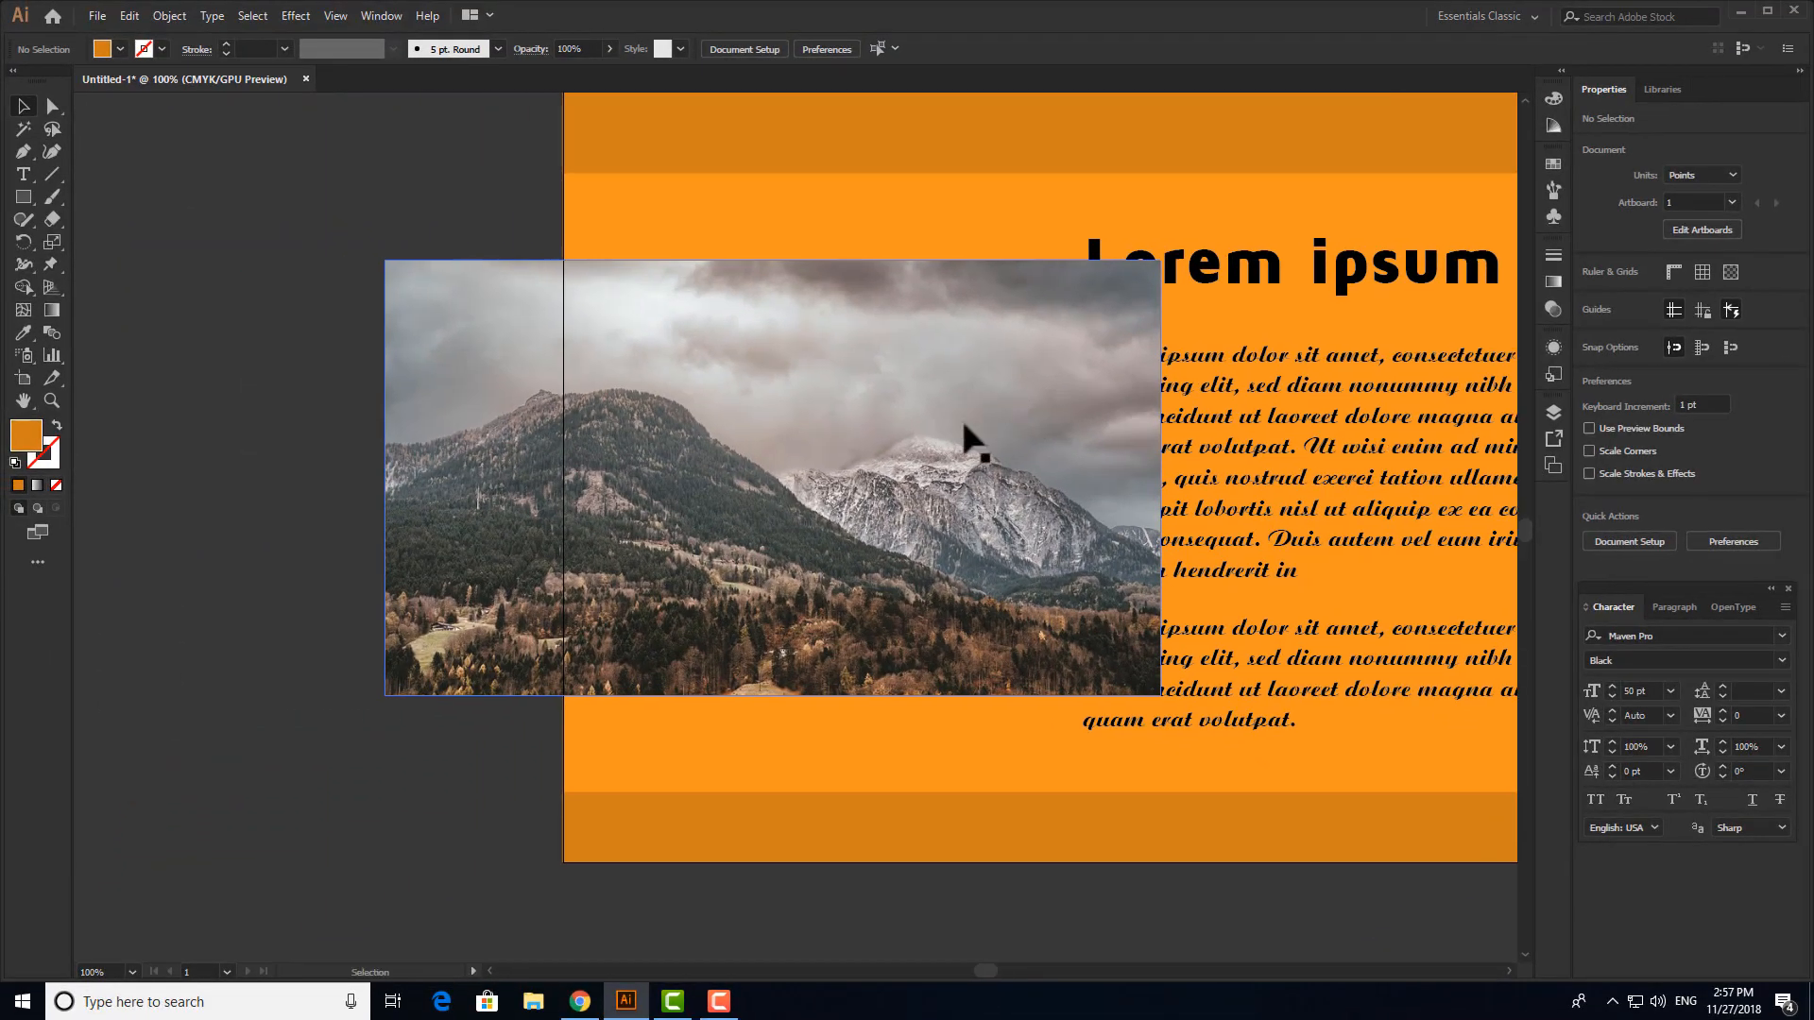
{"action": "left_click_drag", "start_coordinate": [1083, 454], "coordinate": [420, 454]}
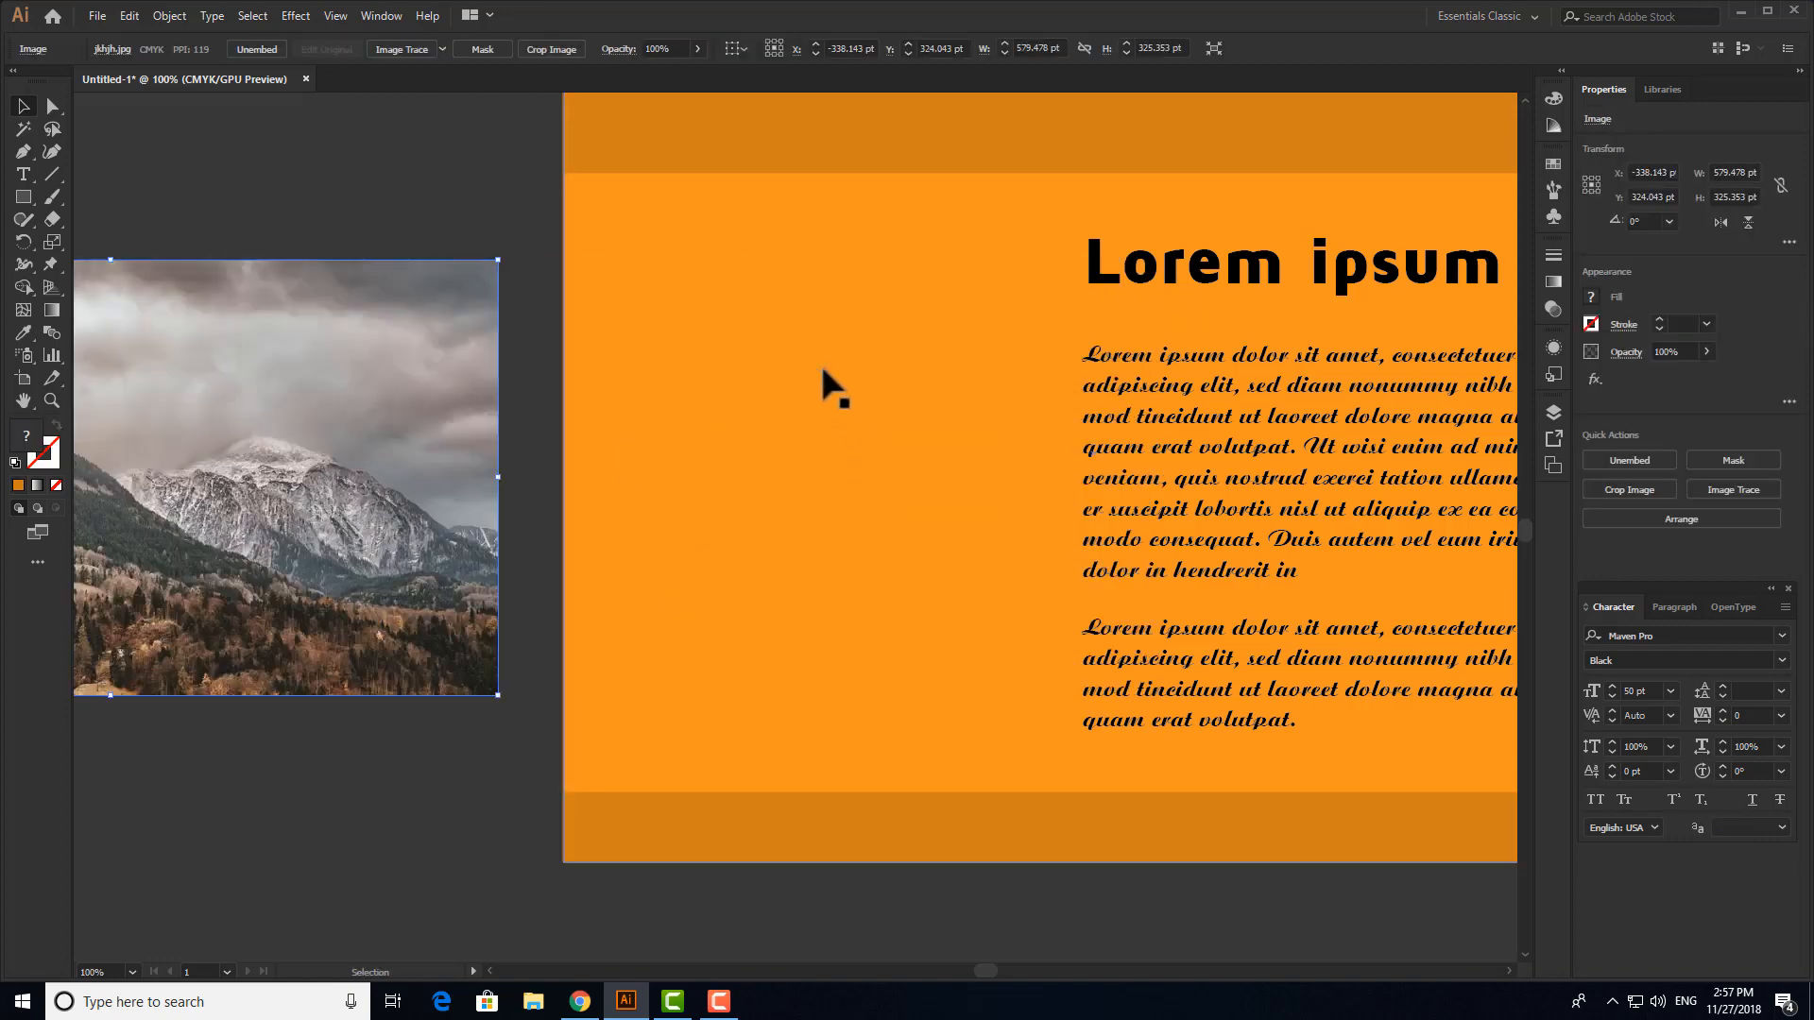
- Give the unfilled X shape a solid fill with its K value raised to 100%
{"action": "left_click", "coordinate": [839, 390]}
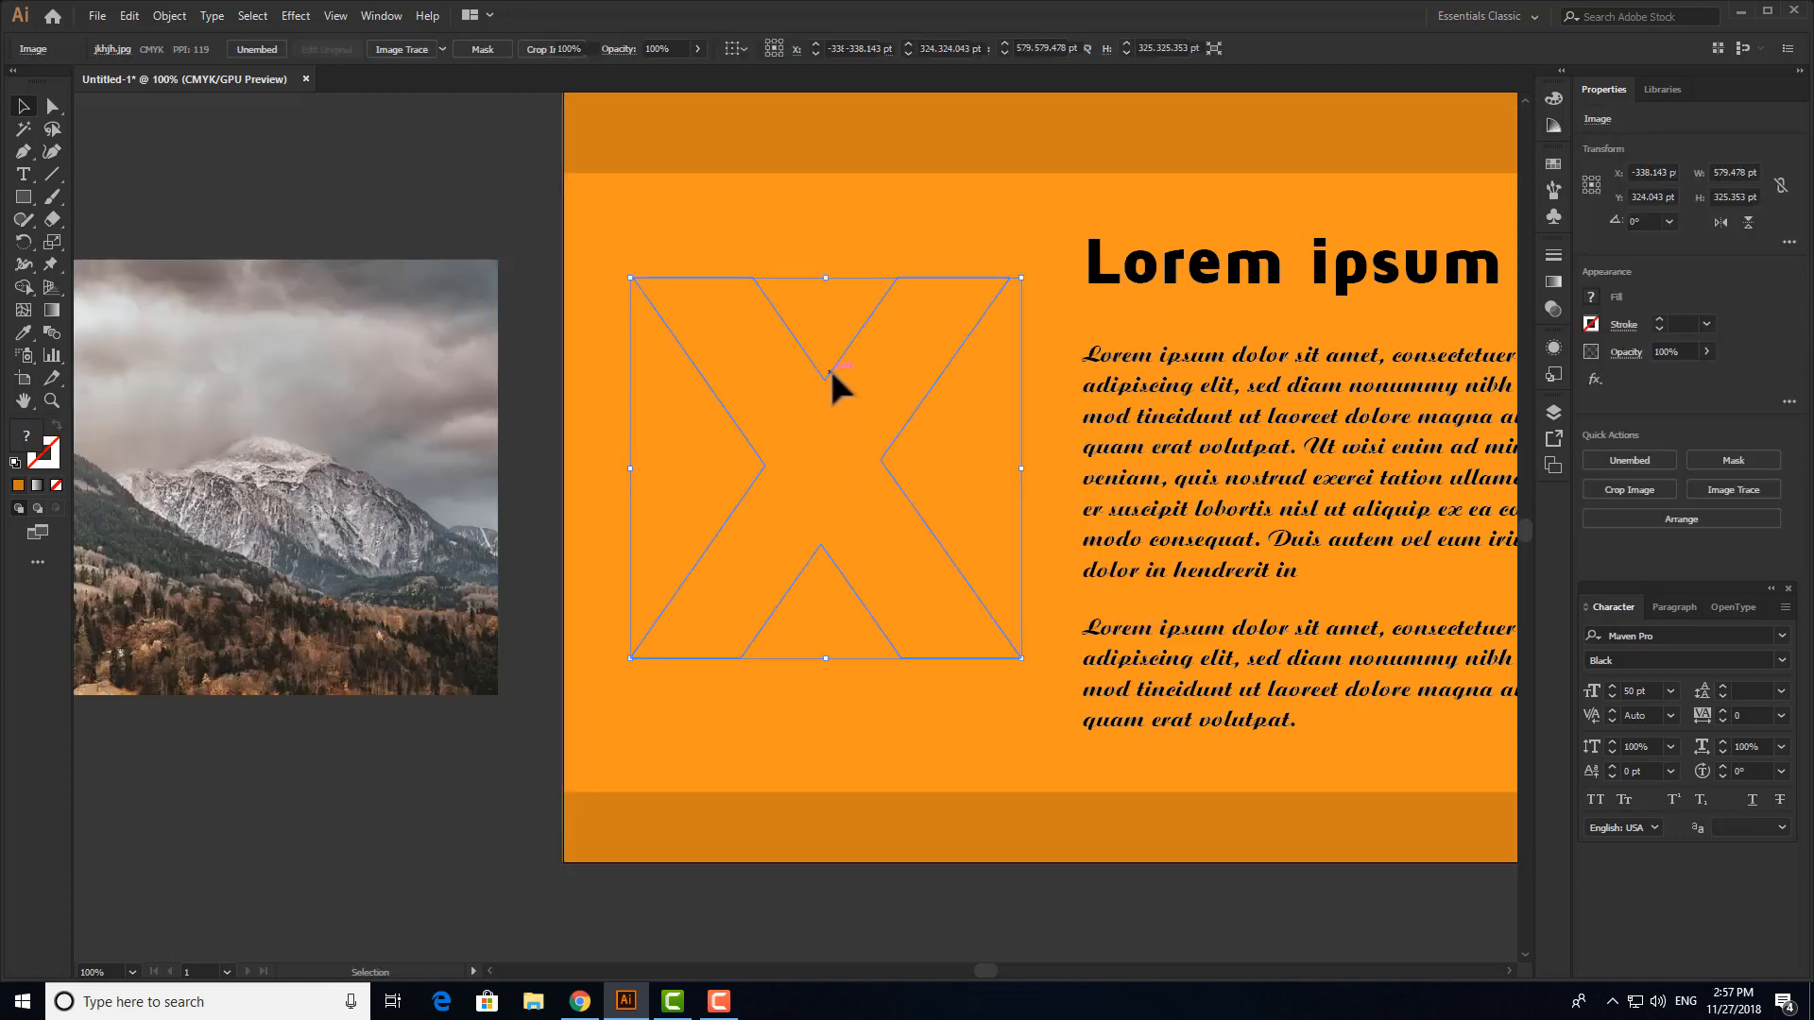
{"action": "left_click", "coordinate": [19, 486]}
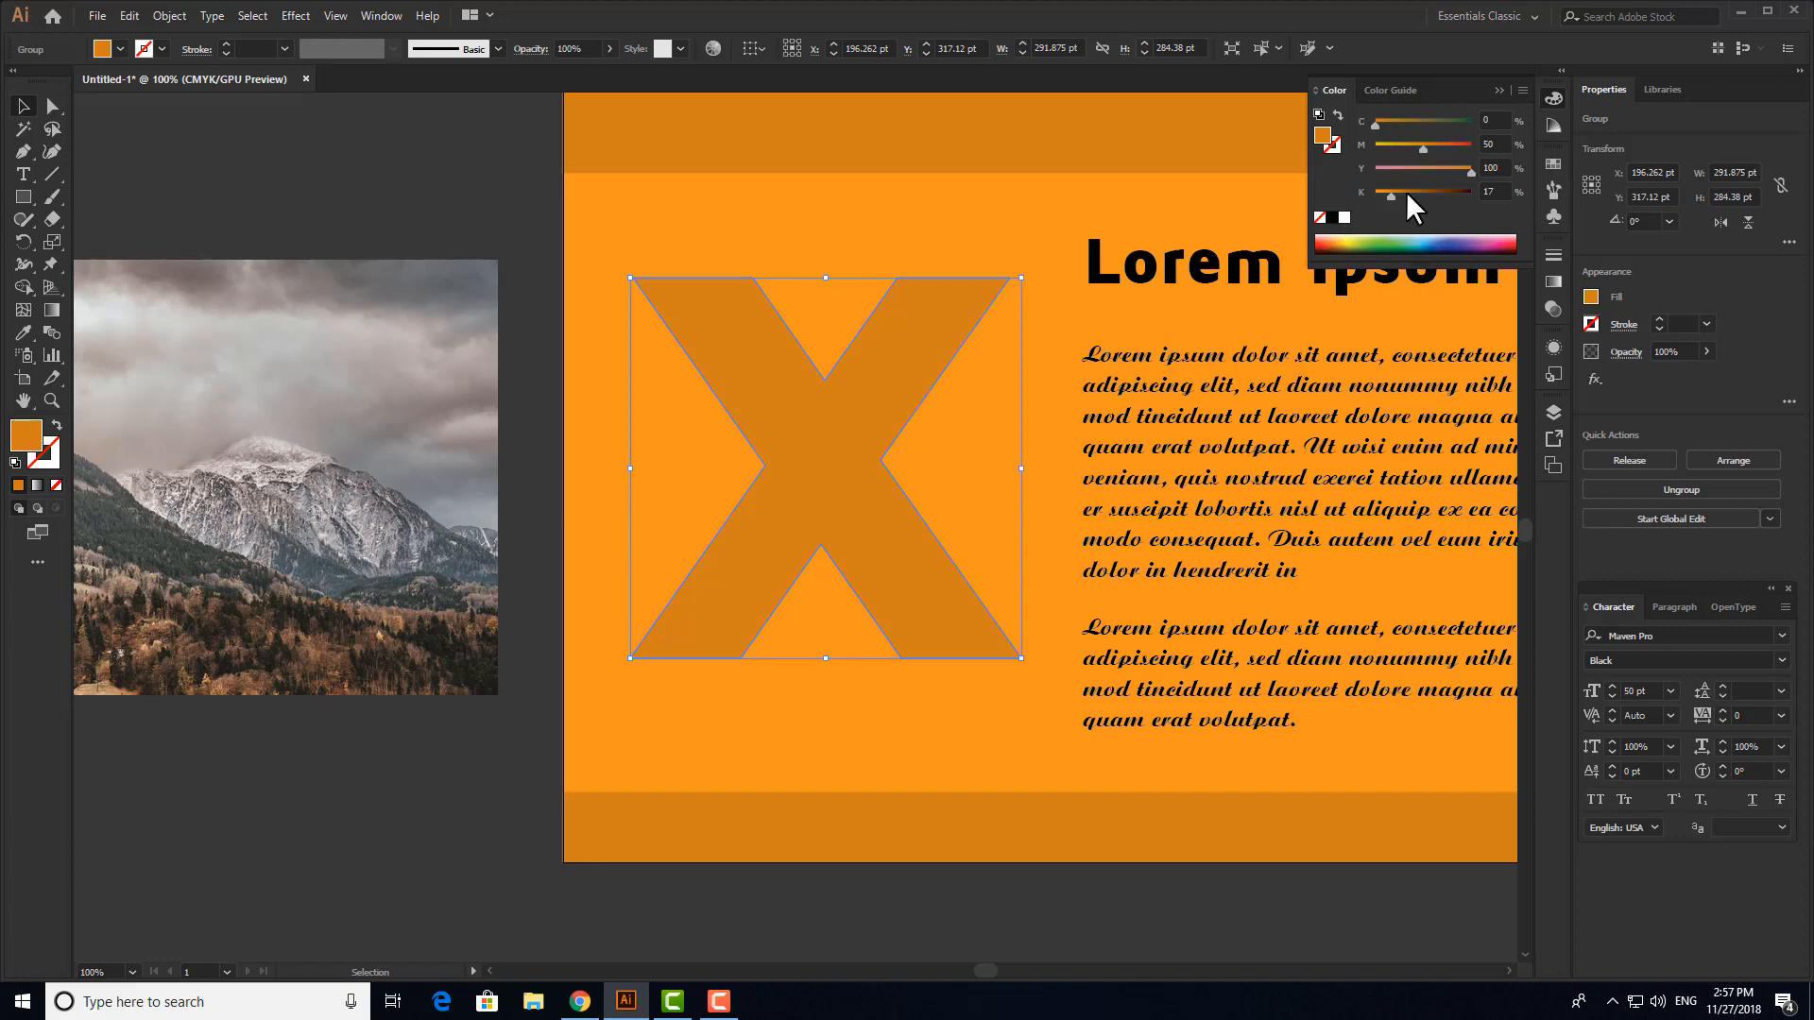
{"action": "left_click_drag", "start_coordinate": [1407, 195], "coordinate": [1554, 195]}
{"action": "left_click", "coordinate": [538, 265]}
- Move the mountain image back onto the page behind the black X so that it covers the whole letter
{"action": "key", "text": "space"}
{"action": "left_click_drag", "start_coordinate": [921, 279], "coordinate": [757, 283]}
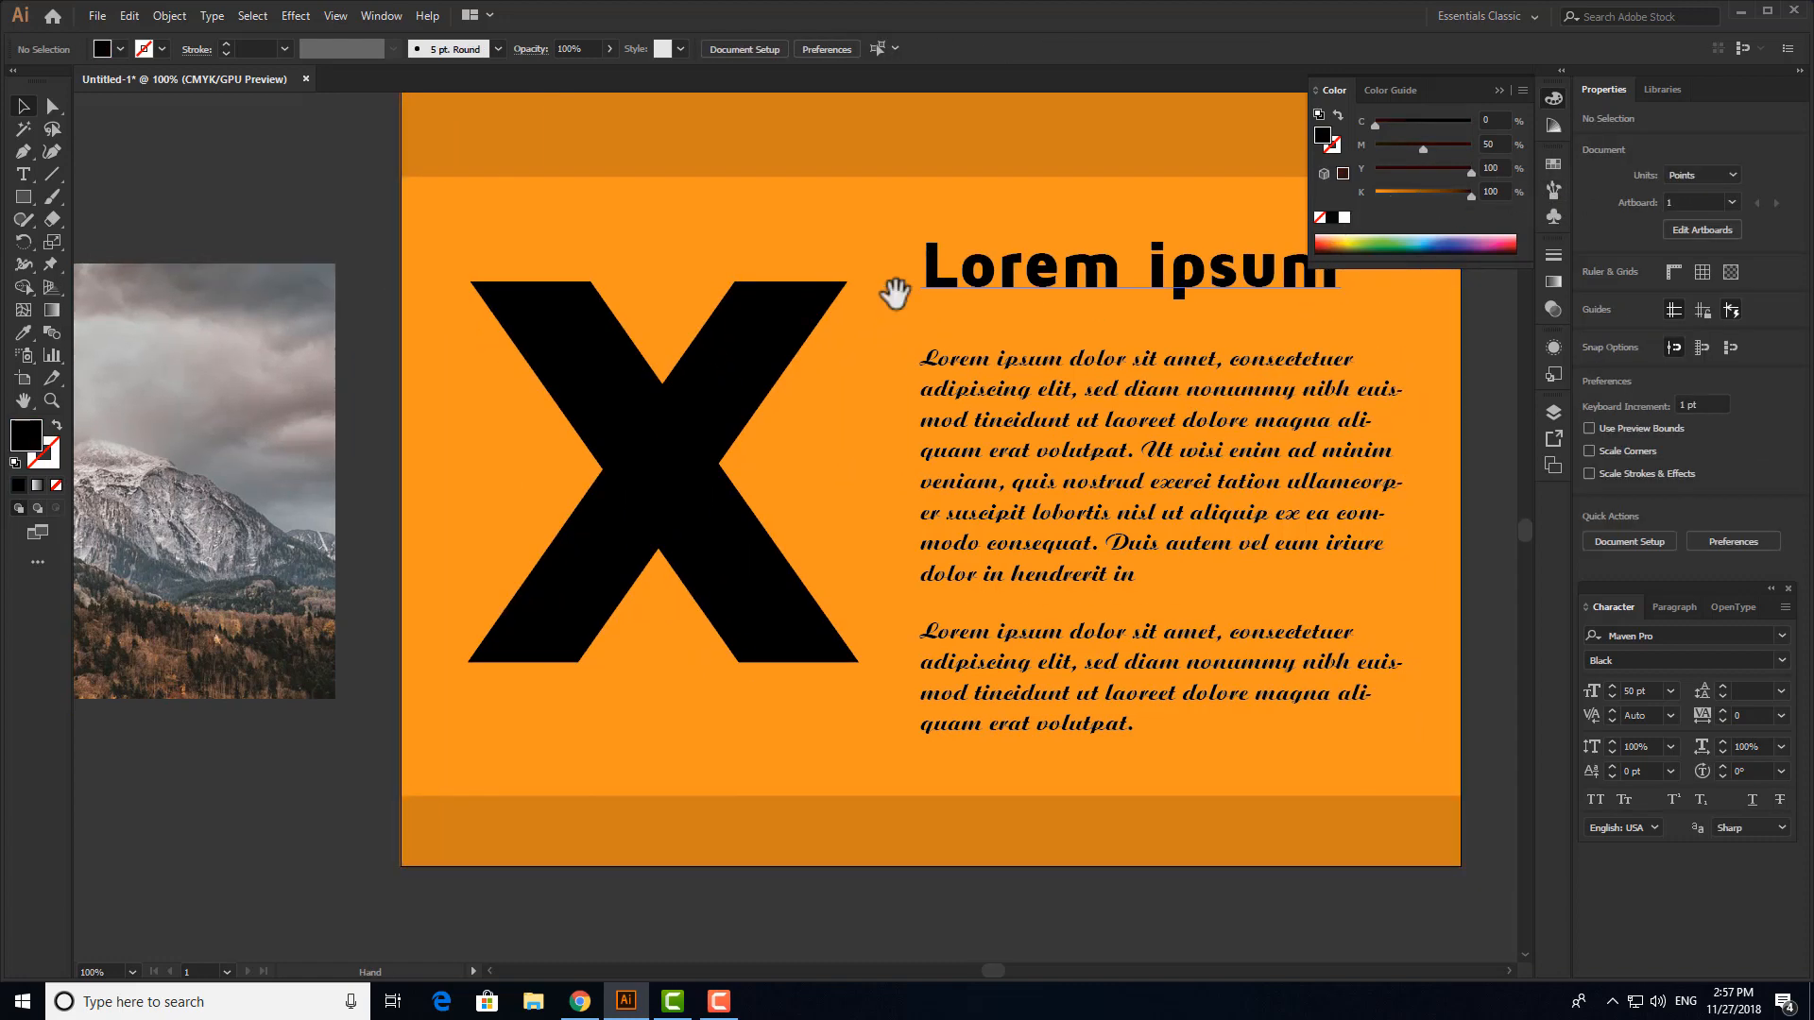
{"action": "left_click_drag", "start_coordinate": [275, 478], "coordinate": [818, 437]}
{"action": "left_click", "coordinate": [685, 446]}
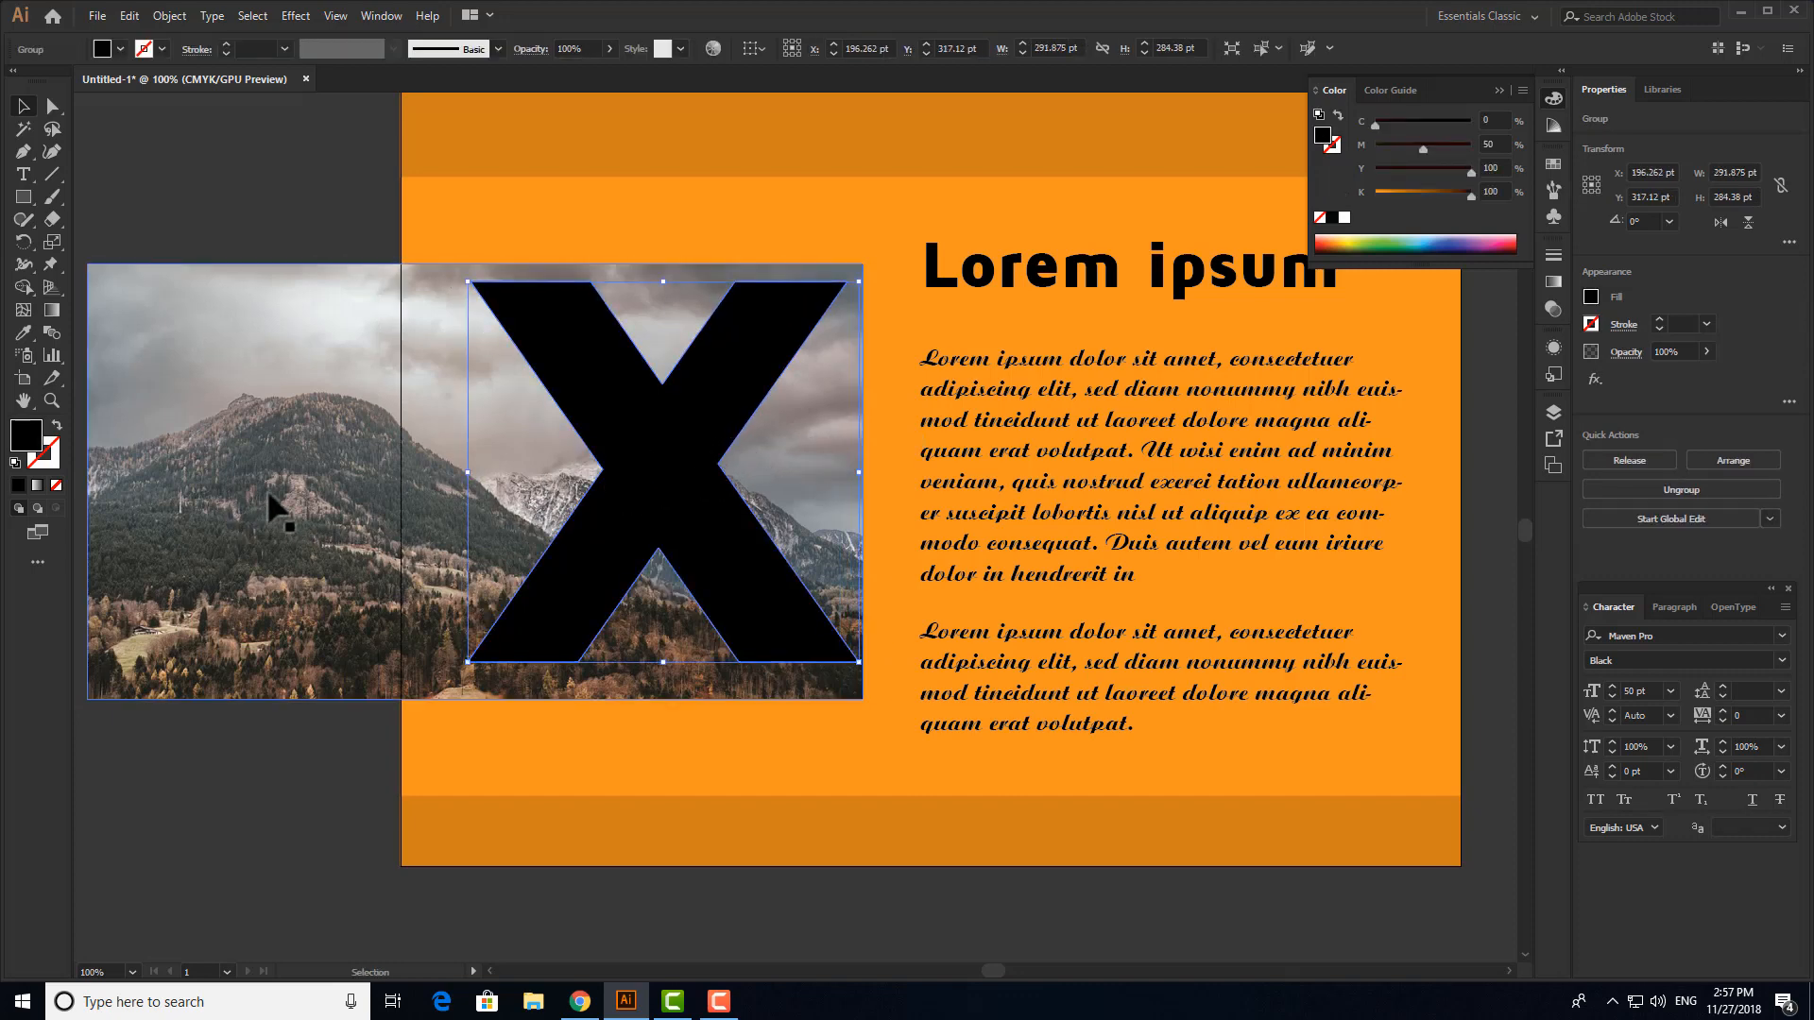
{"action": "left_click_drag", "start_coordinate": [274, 510], "coordinate": [303, 494]}
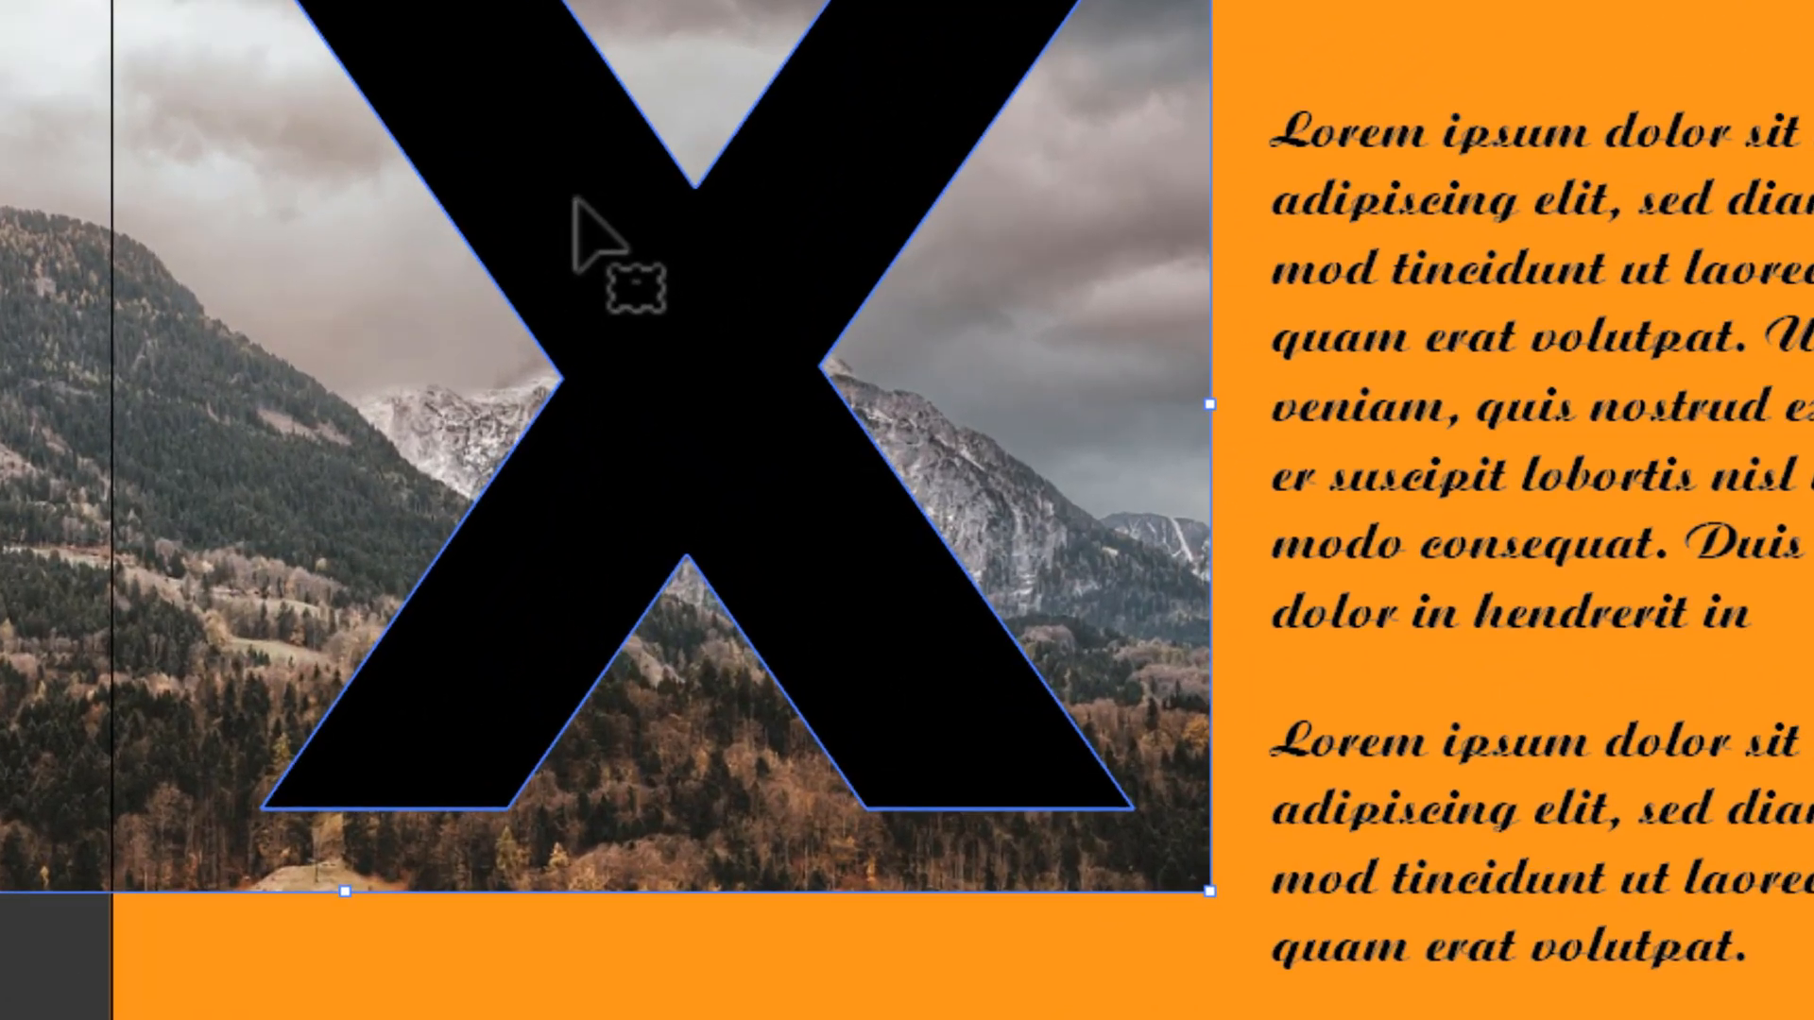
- Make a clipping mask from the black X and the mountain image, and deselect it
{"action": "right_click", "coordinate": [574, 202]}
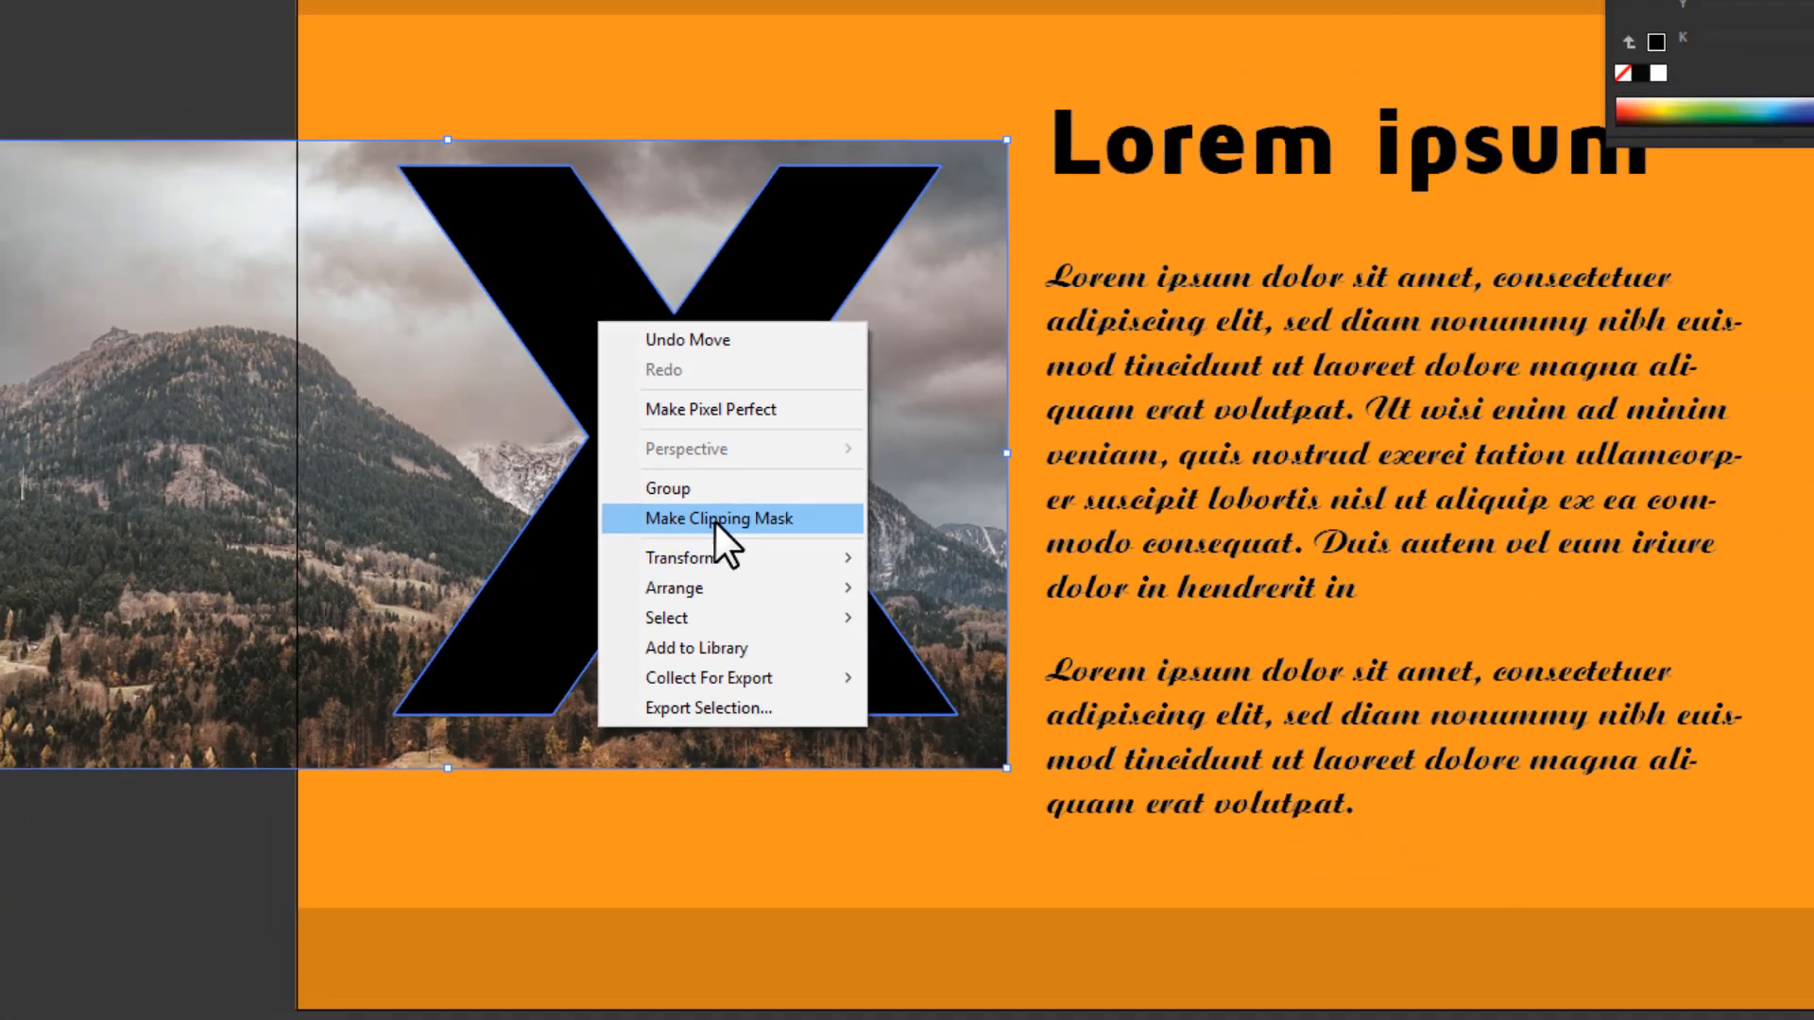
{"action": "left_click", "coordinate": [716, 523]}
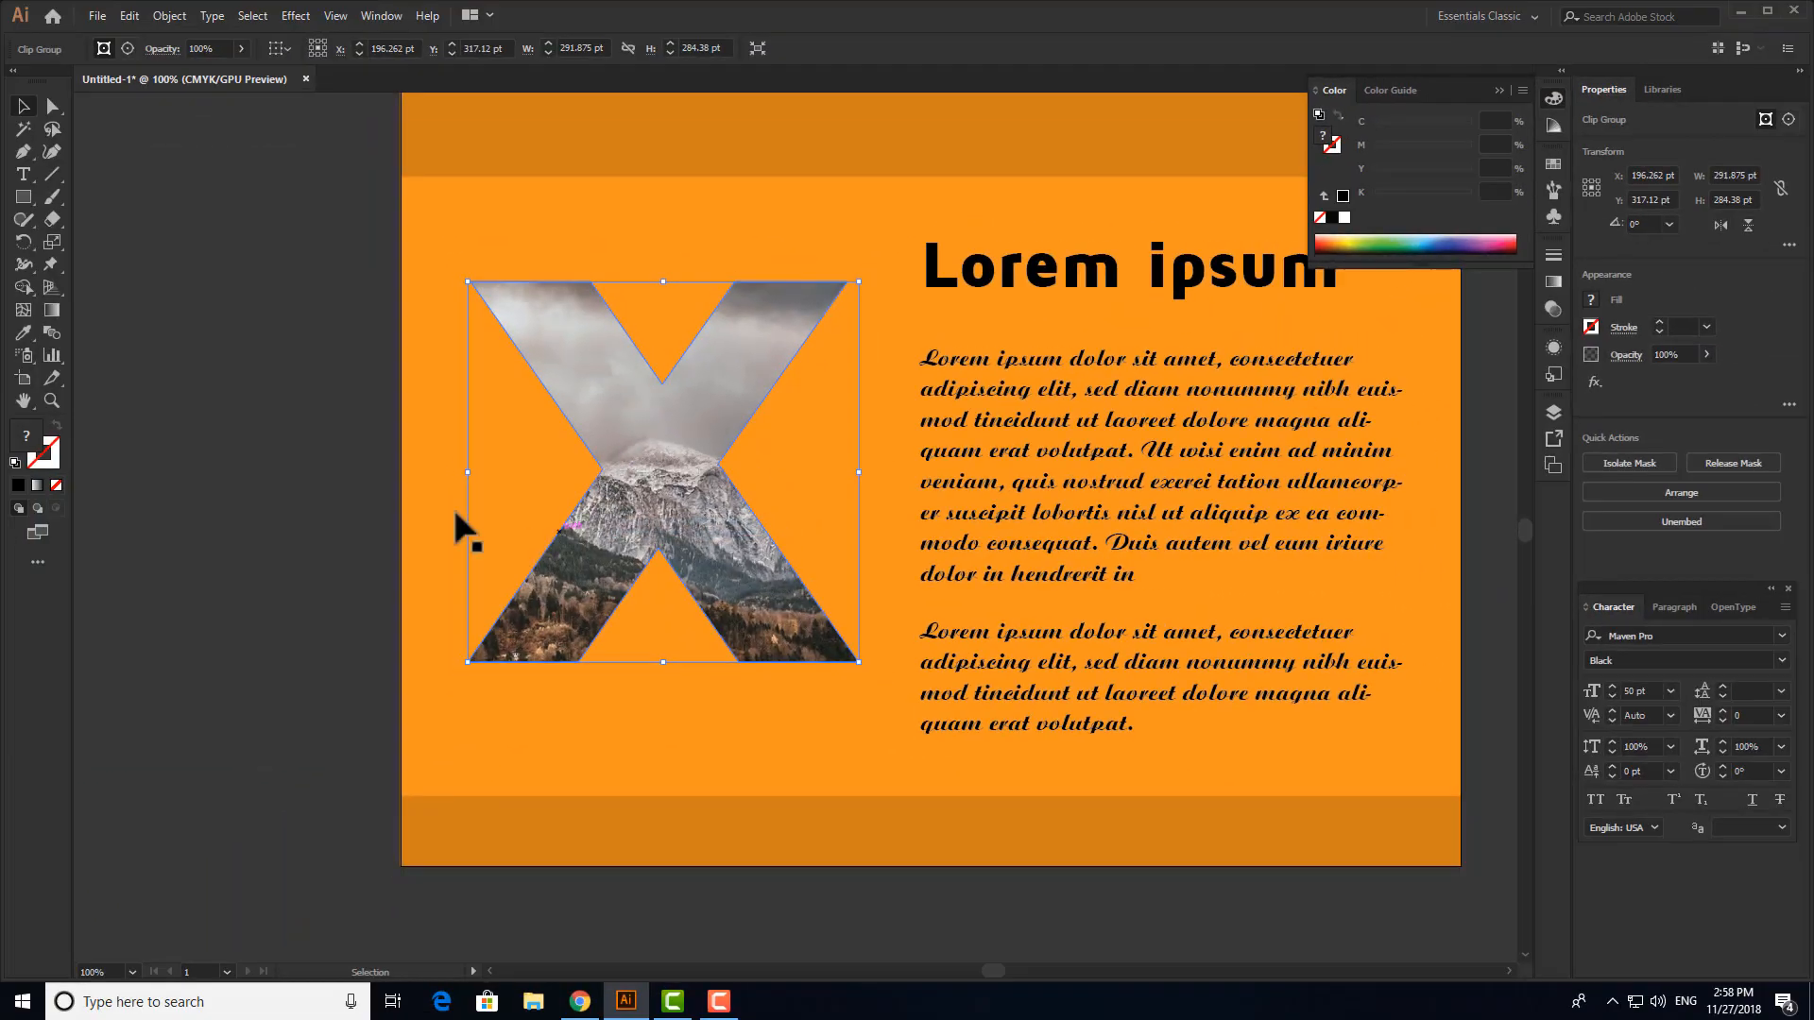
{"action": "left_click", "coordinate": [93, 443]}
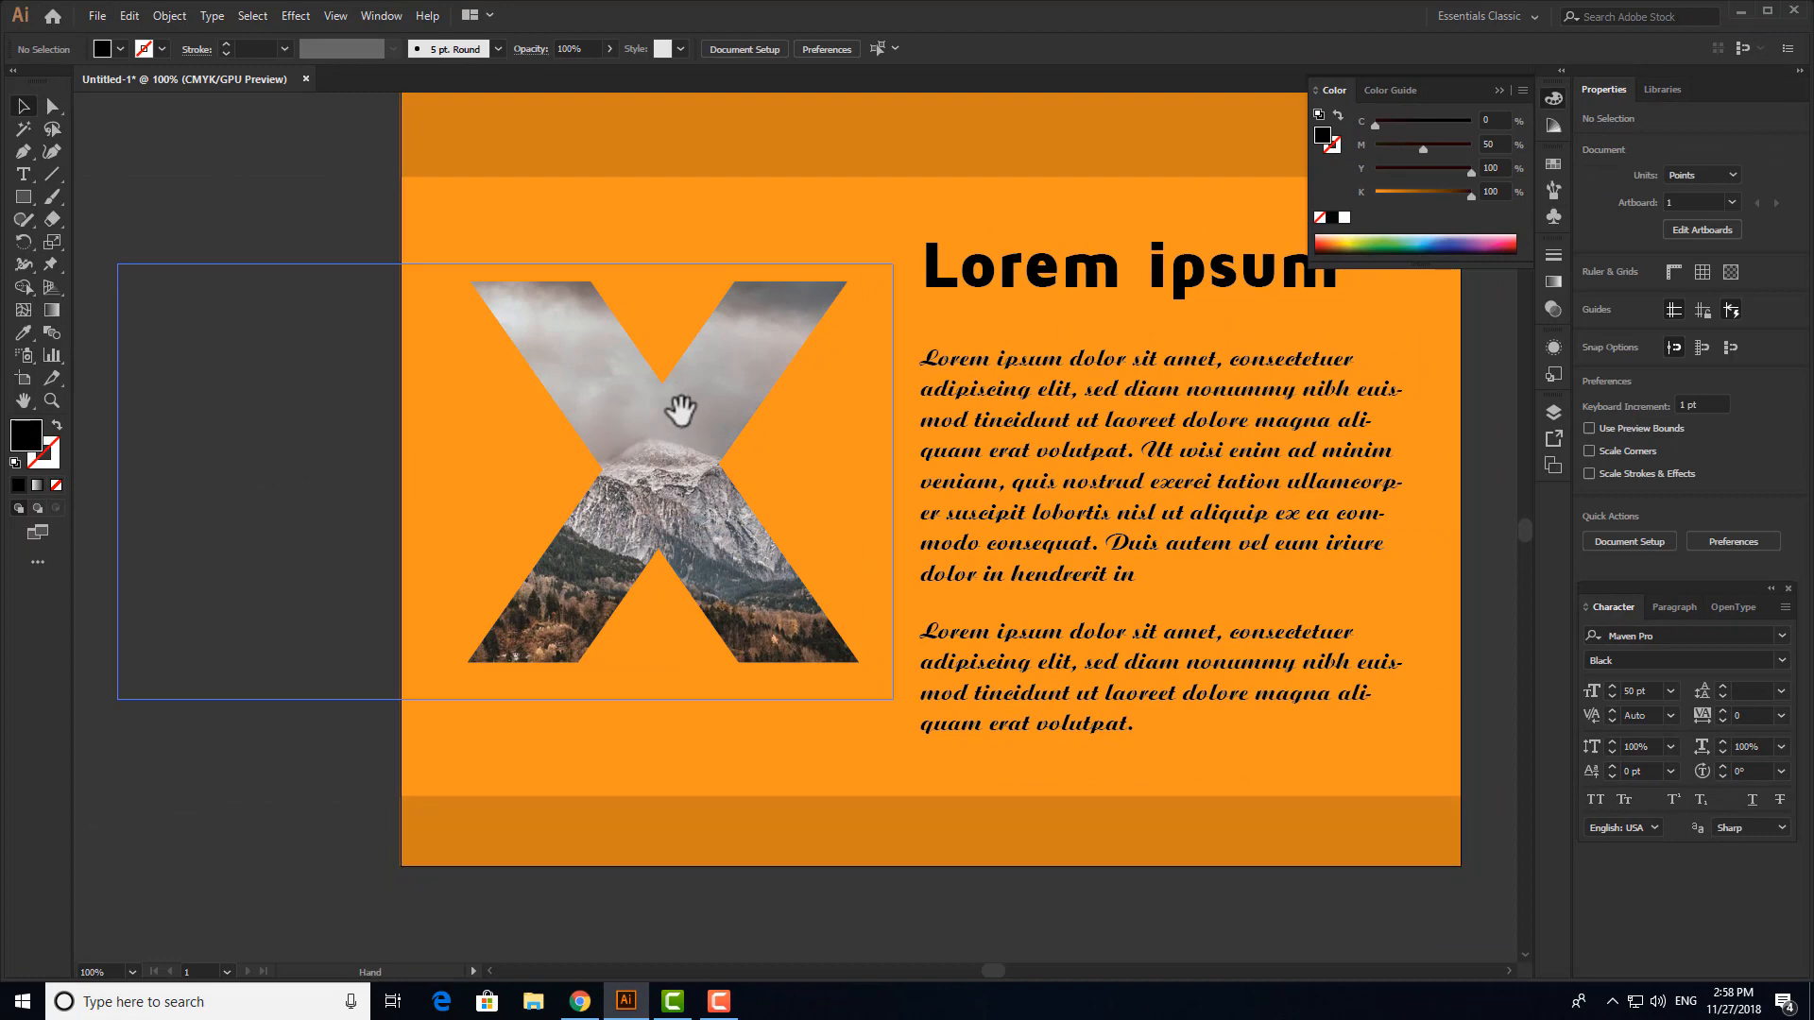
- Undo the clipping mask on the X and clear the selection
{"action": "left_click_drag", "start_coordinate": [680, 411], "coordinate": [639, 450]}
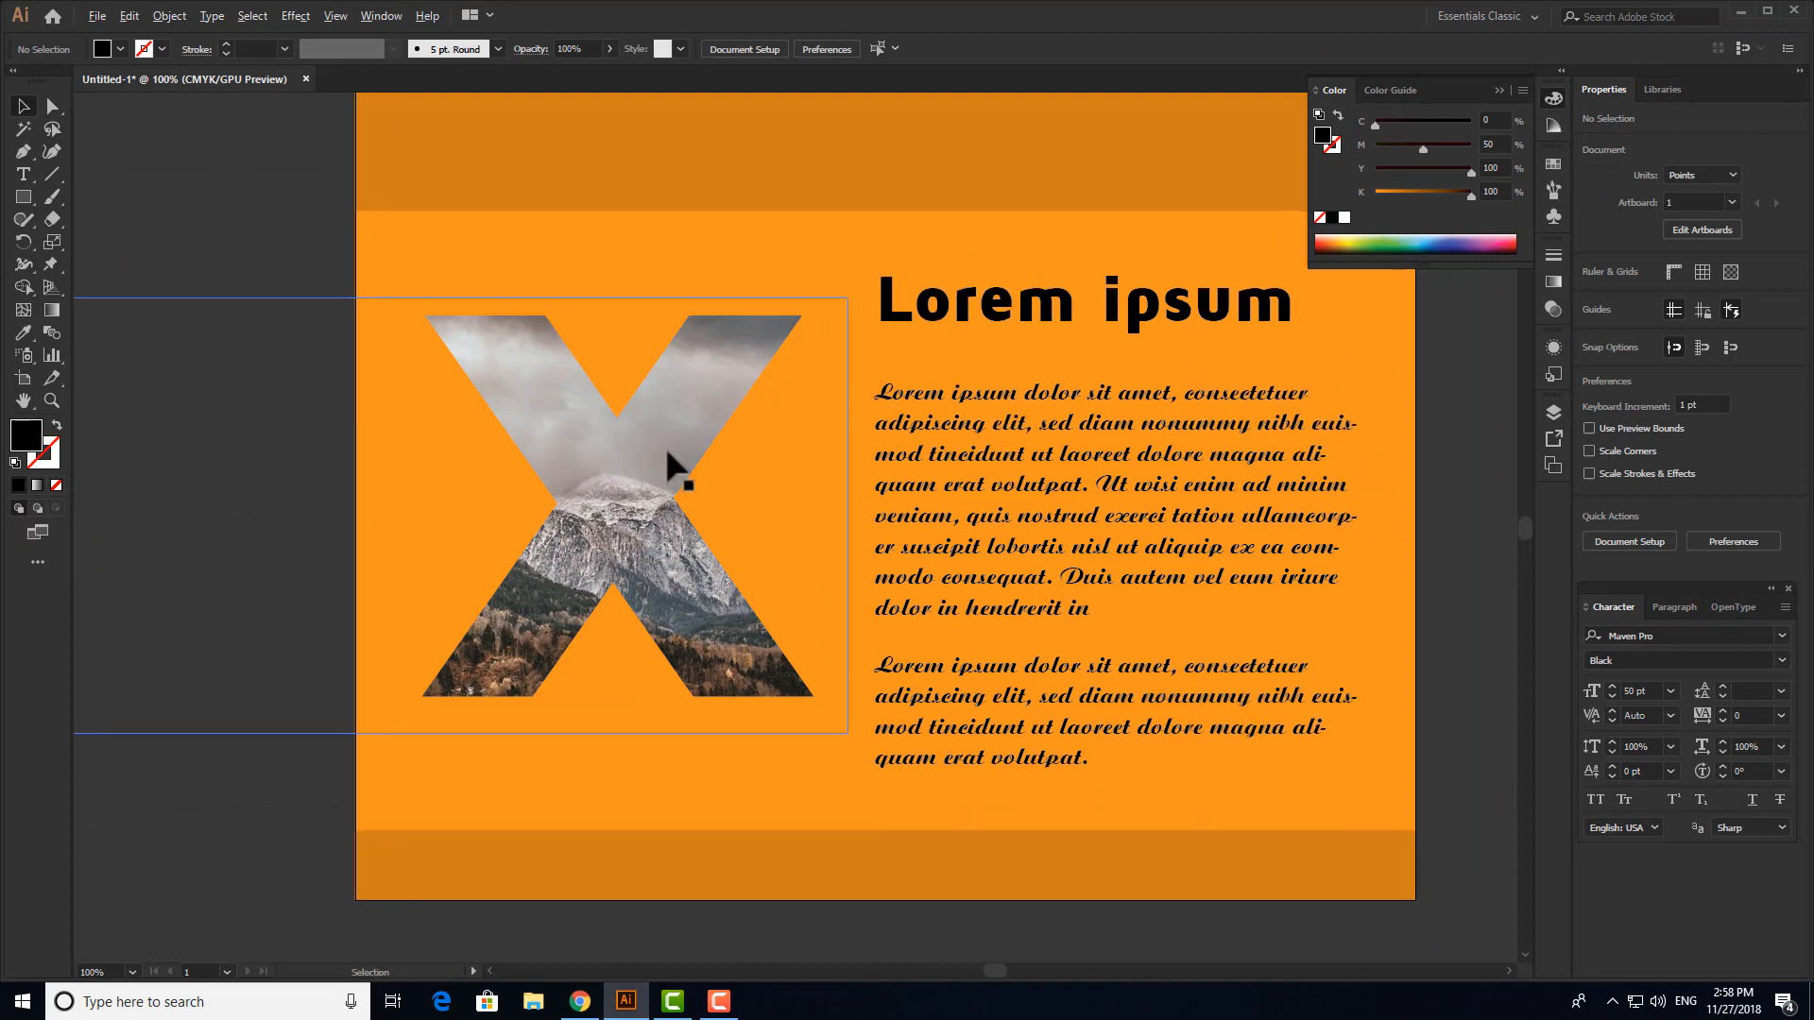
{"action": "scroll", "coordinate": [666, 452], "scroll_direction": "down", "scroll_amount": 2}
{"action": "scroll", "coordinate": [721, 350], "scroll_direction": "up", "scroll_amount": 2}
{"action": "left_click_drag", "start_coordinate": [737, 389], "coordinate": [771, 334]}
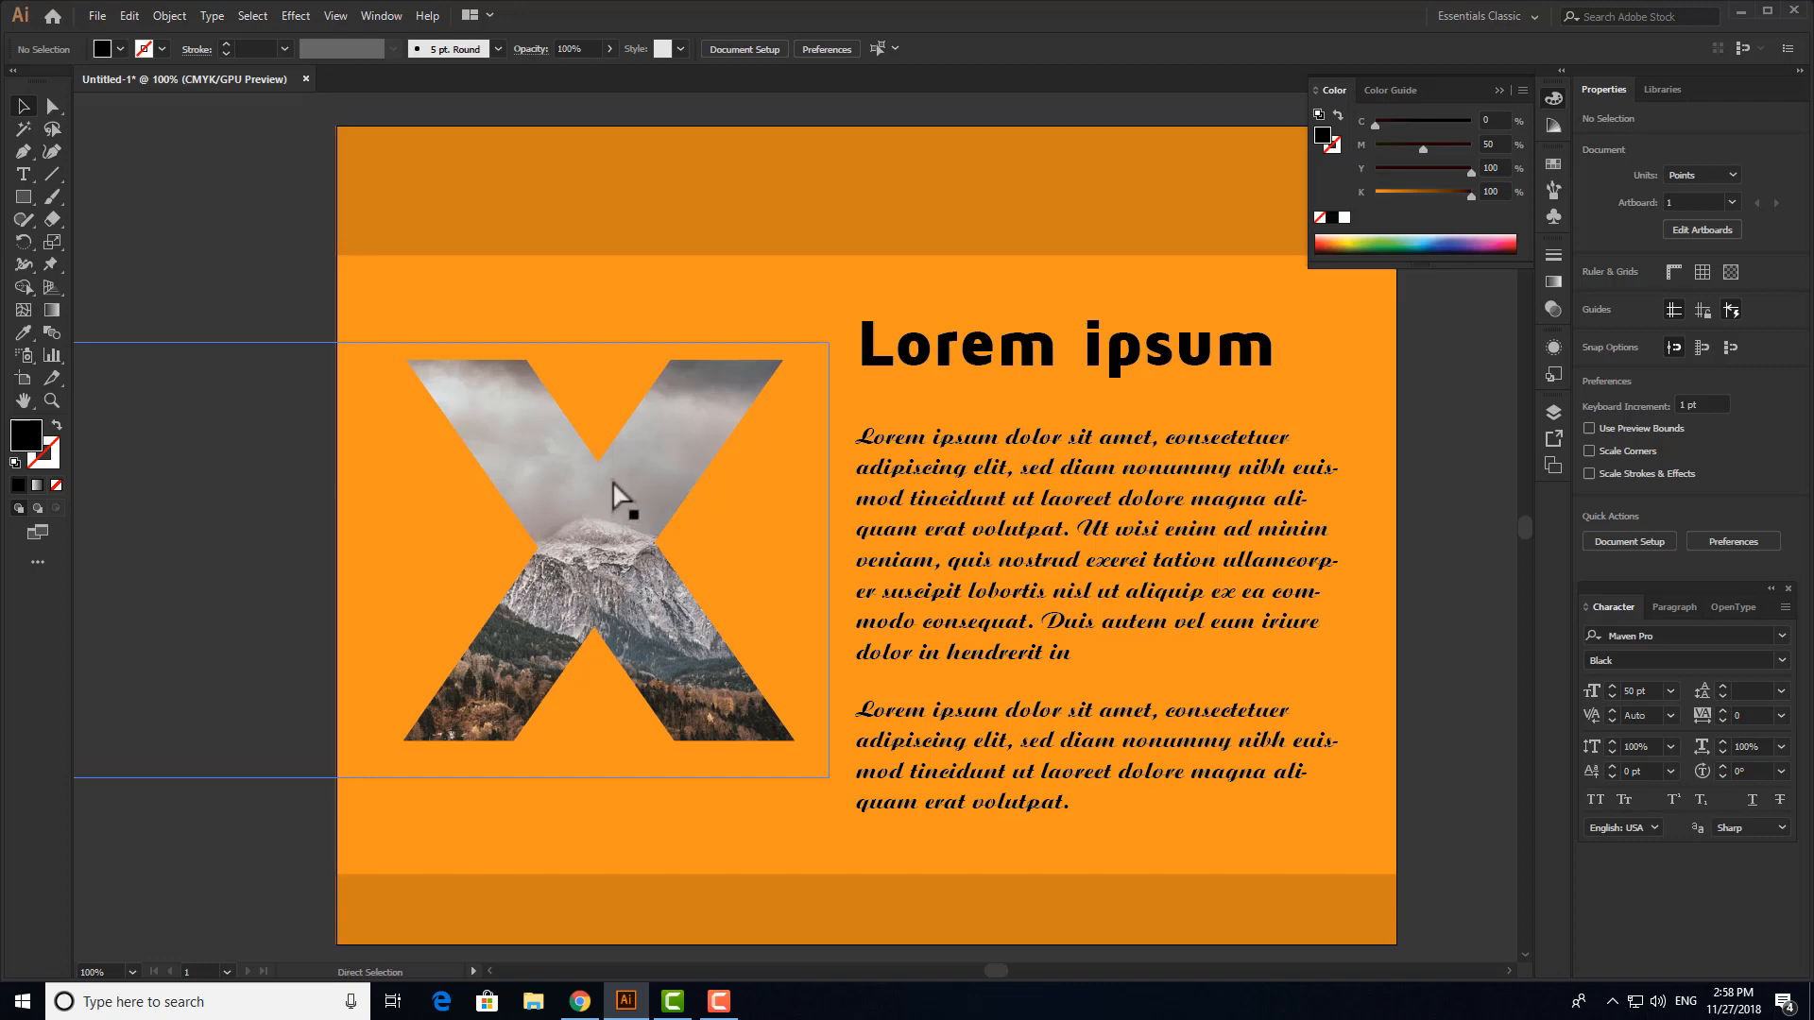
{"action": "key", "text": "ctrl+z"}
{"action": "left_click", "coordinate": [307, 264]}
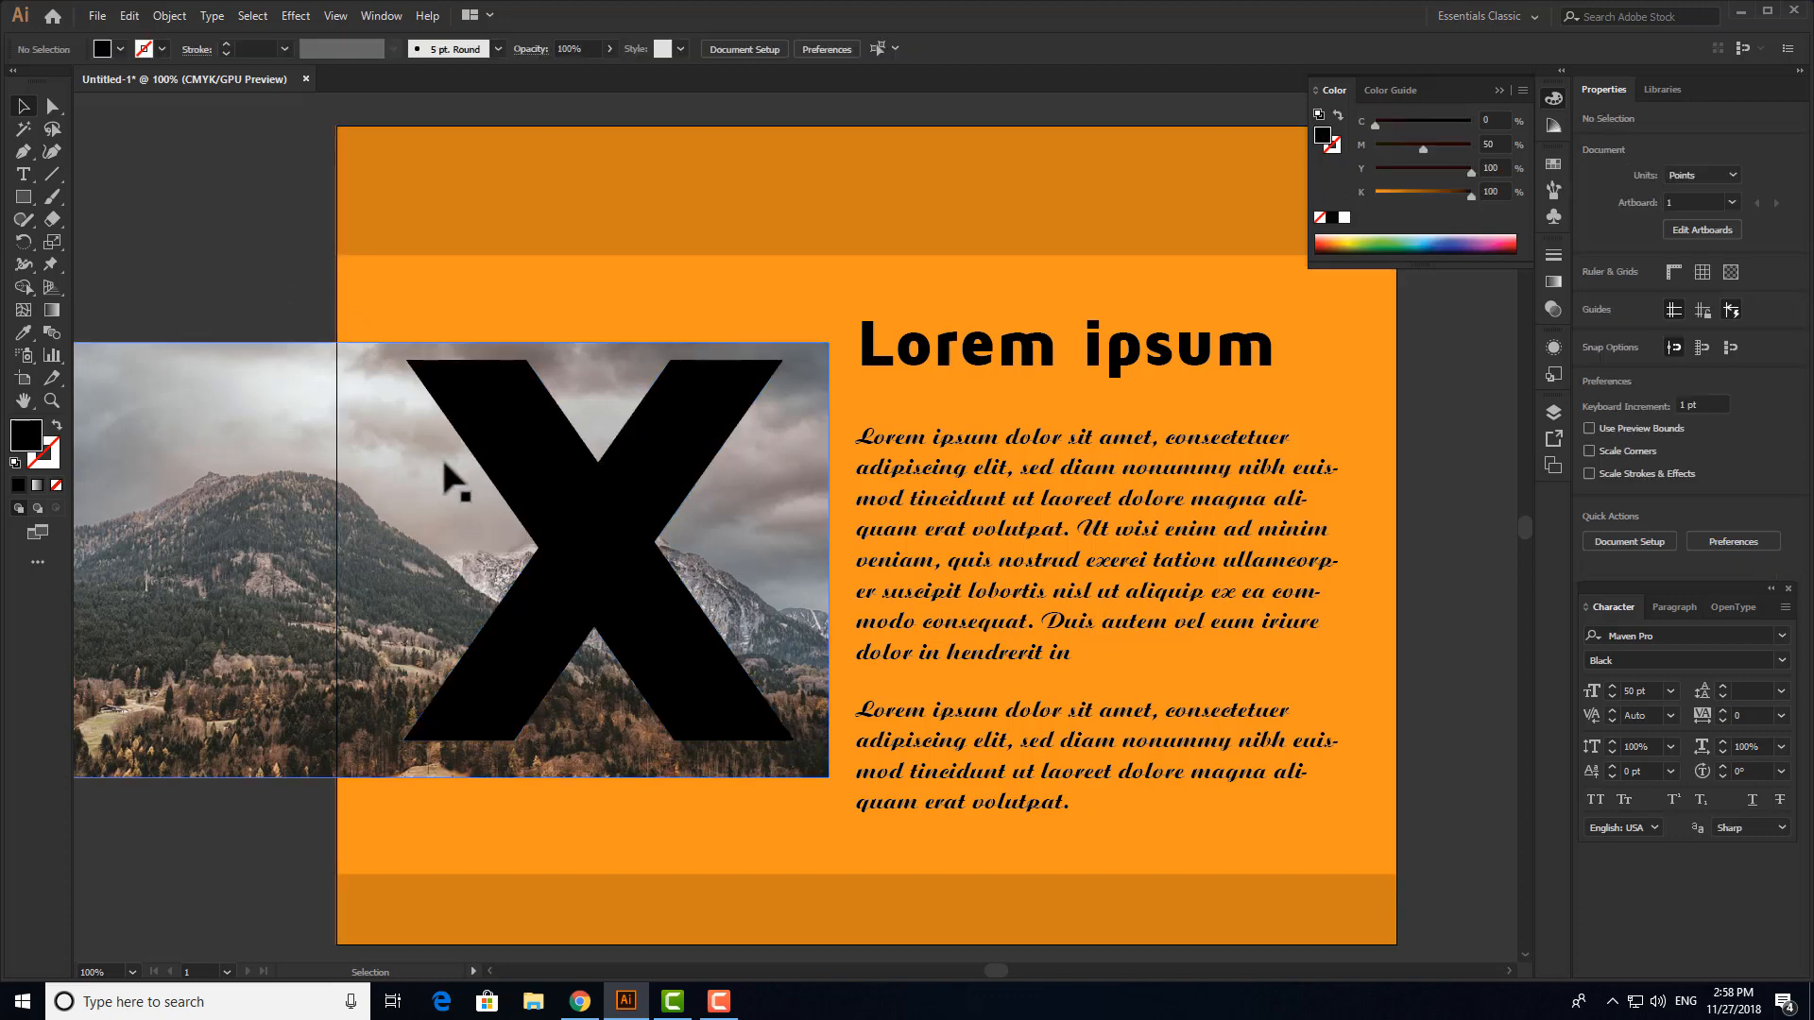
- Select the mountain image together with the black X and clip the image to the letter's shape again
{"action": "left_click", "coordinate": [397, 491]}
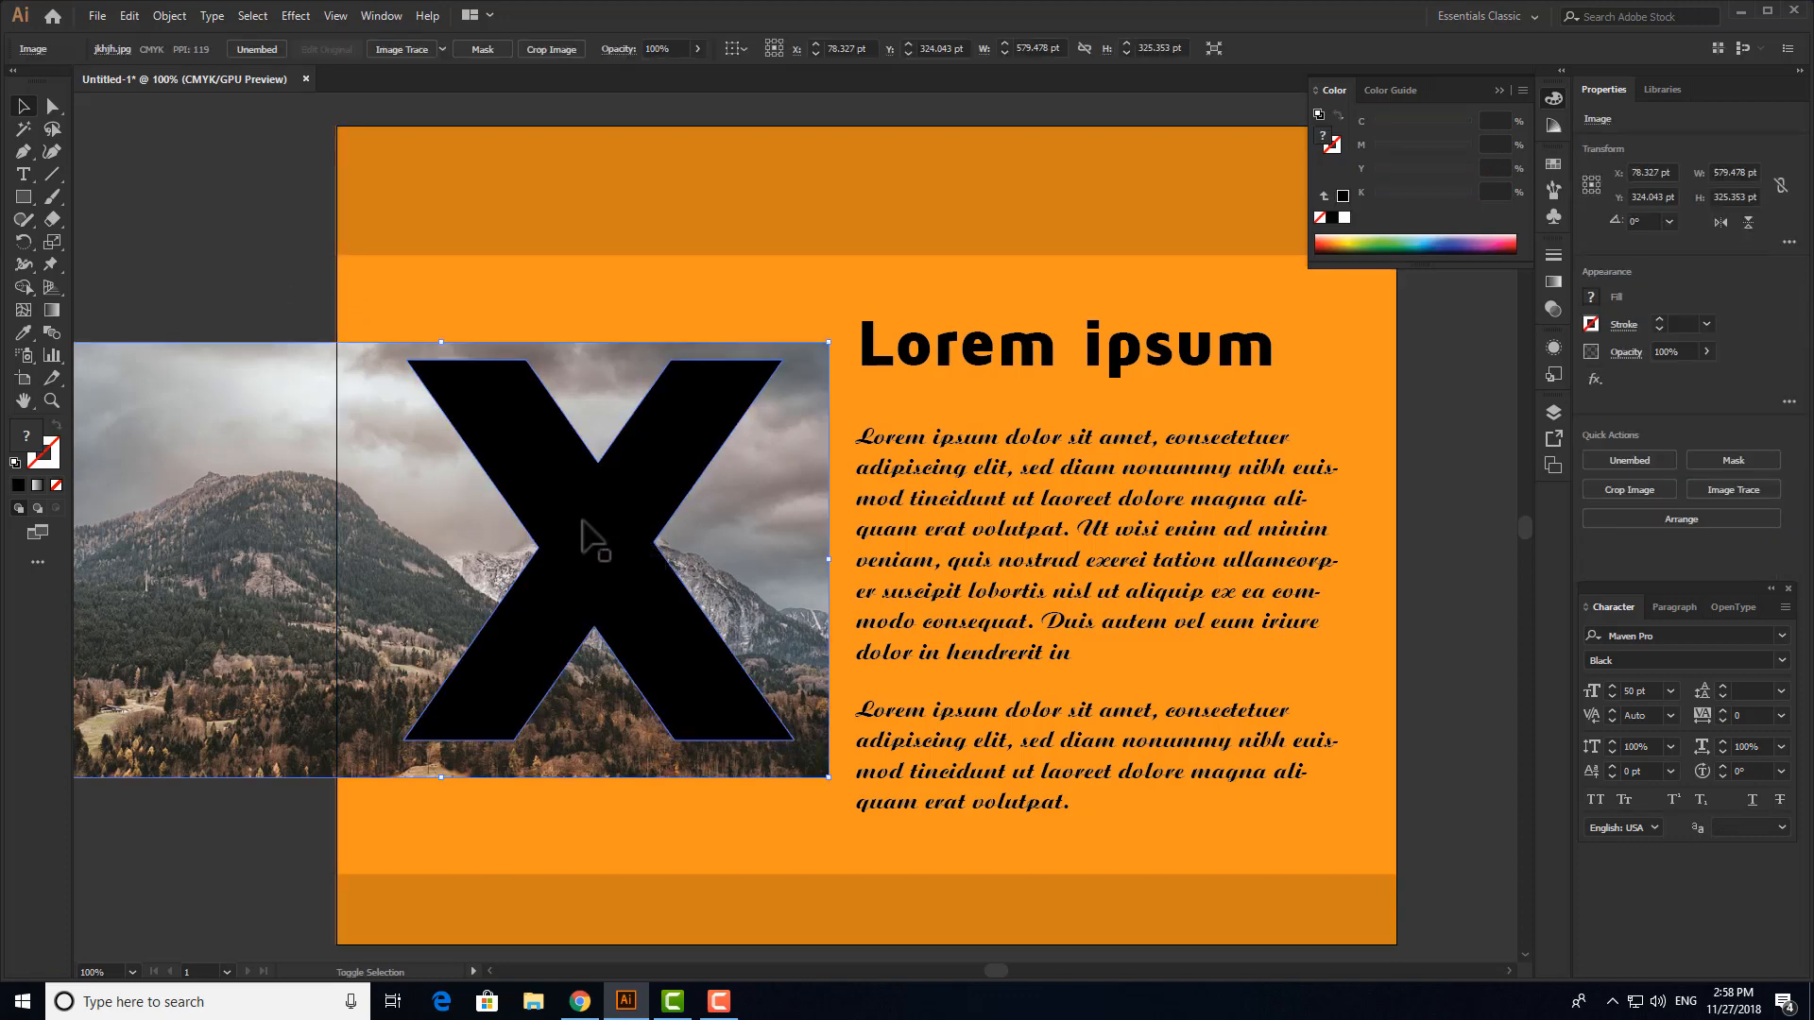
{"action": "left_click", "coordinate": [583, 523], "text": "shift"}
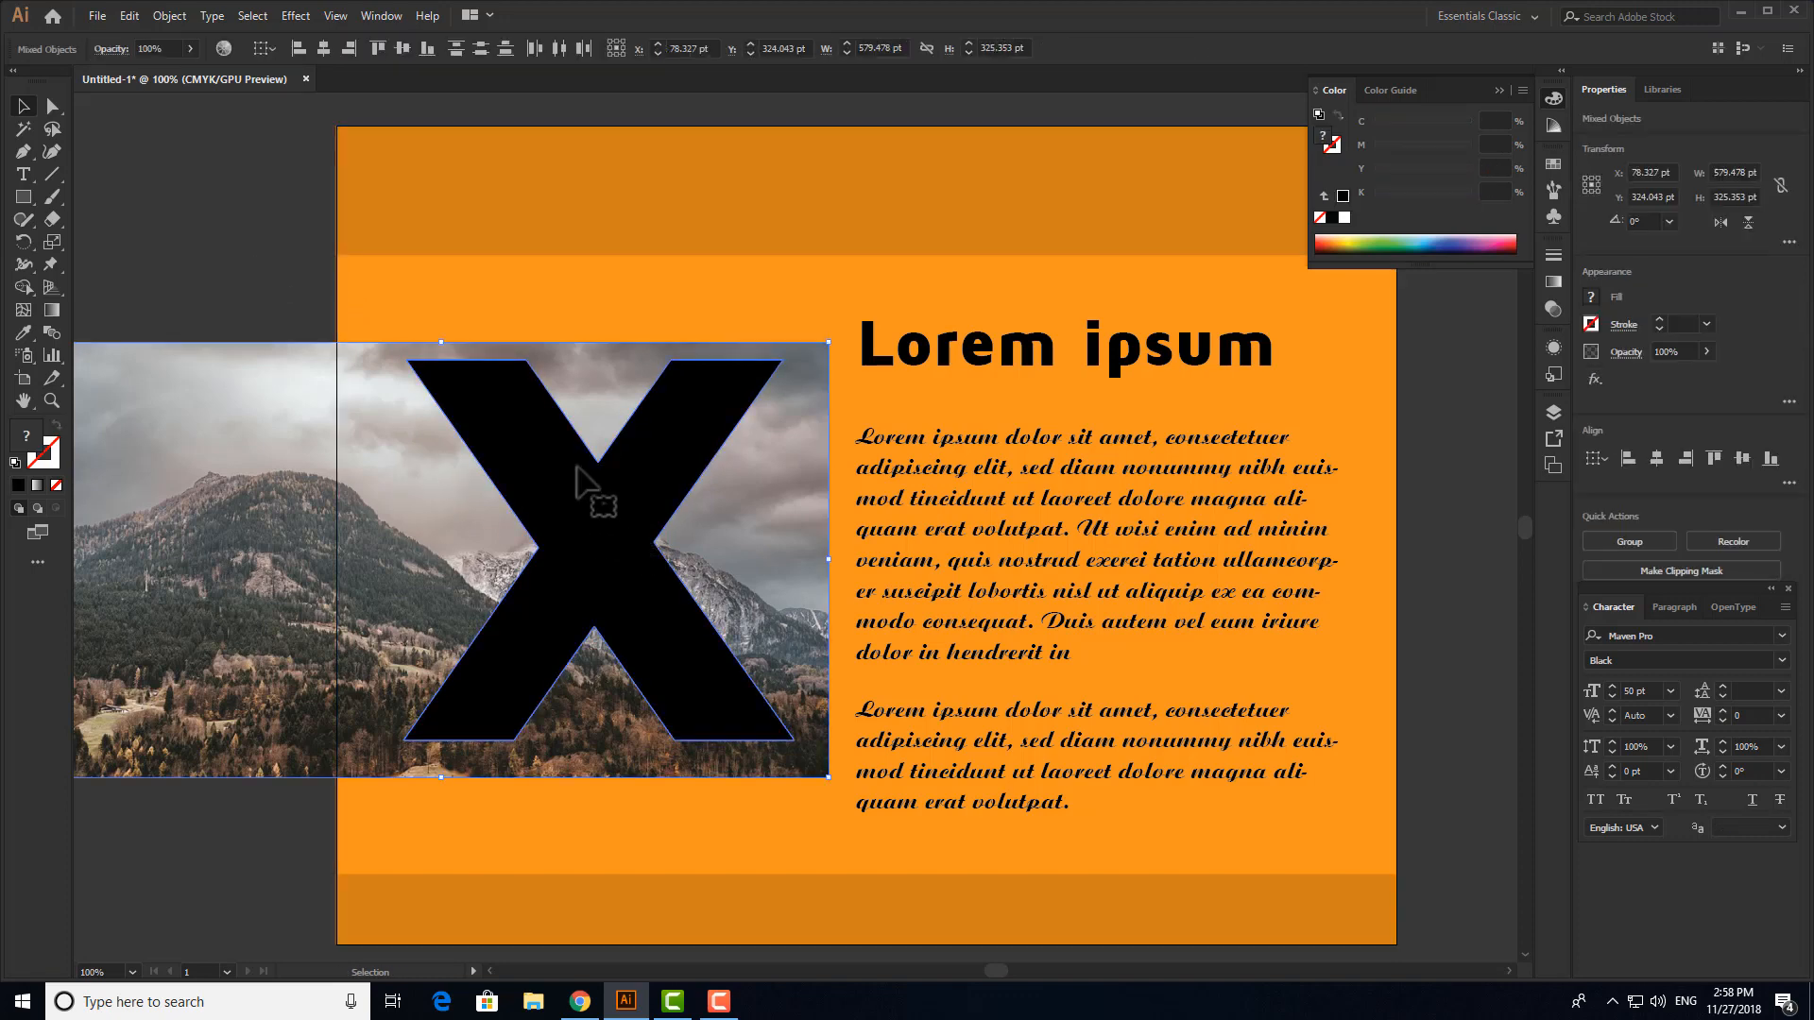
{"action": "right_click", "coordinate": [582, 466]}
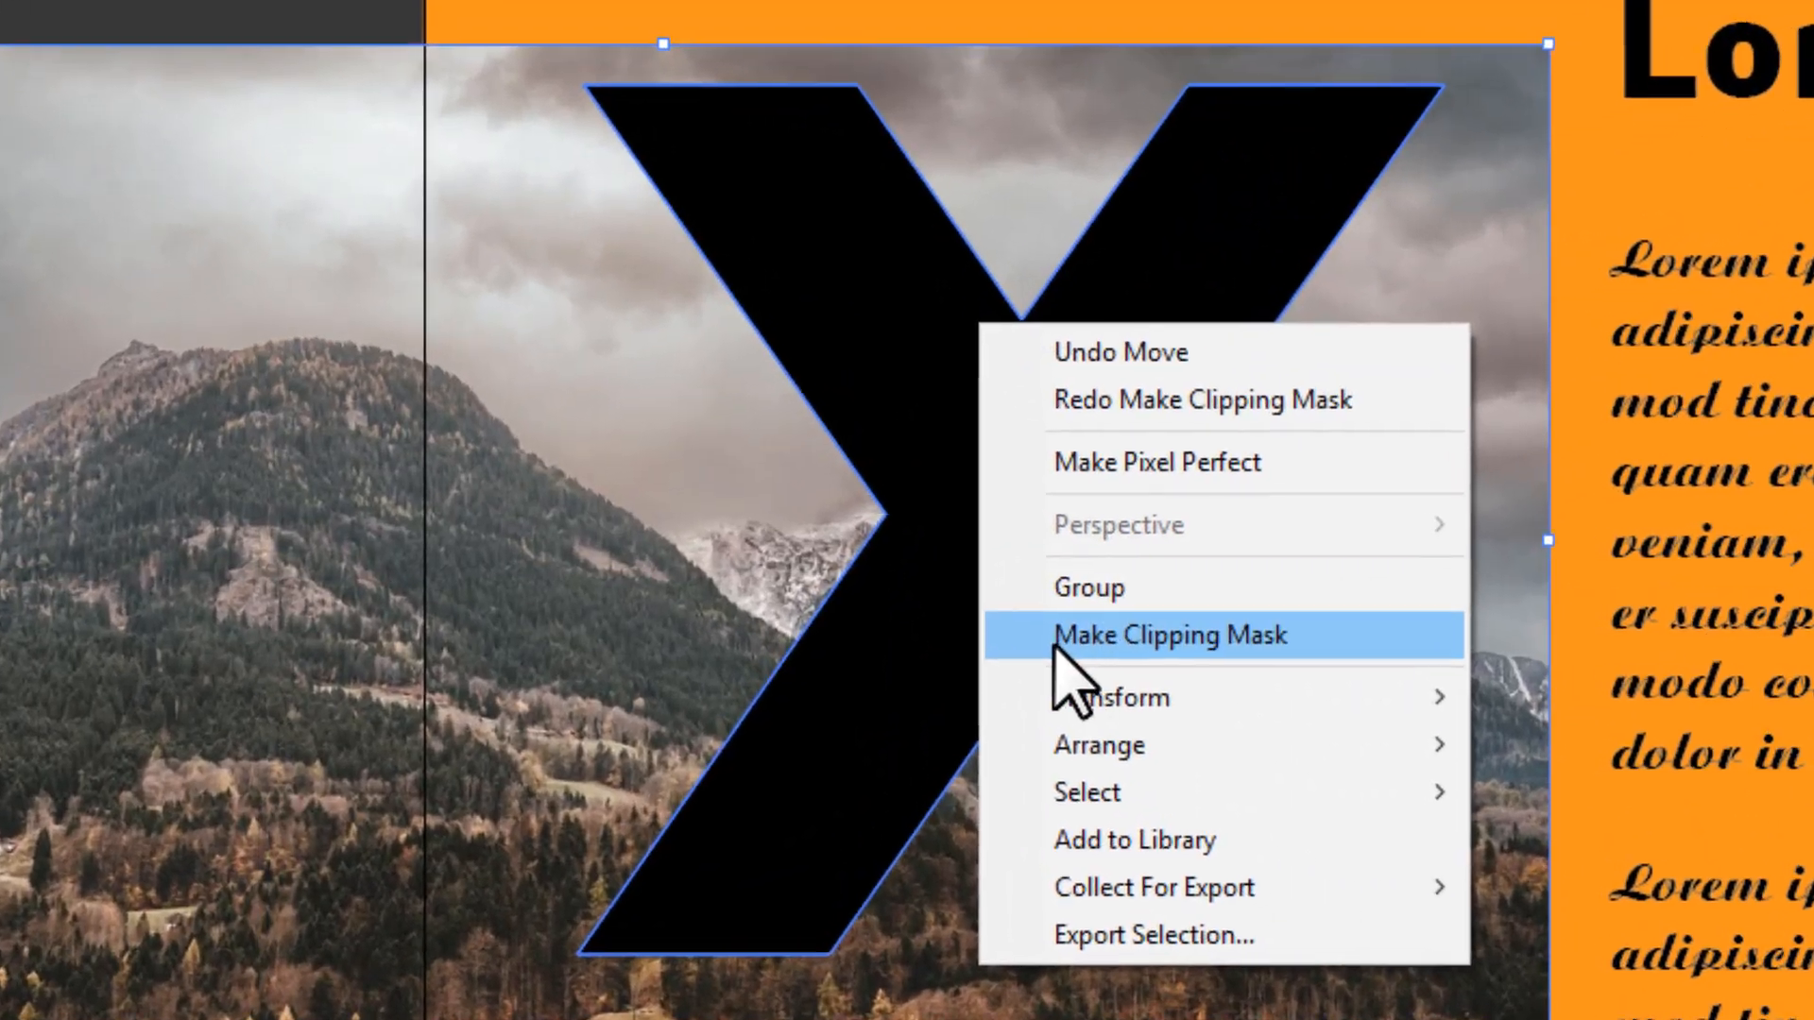
{"action": "left_click", "coordinate": [1104, 638]}
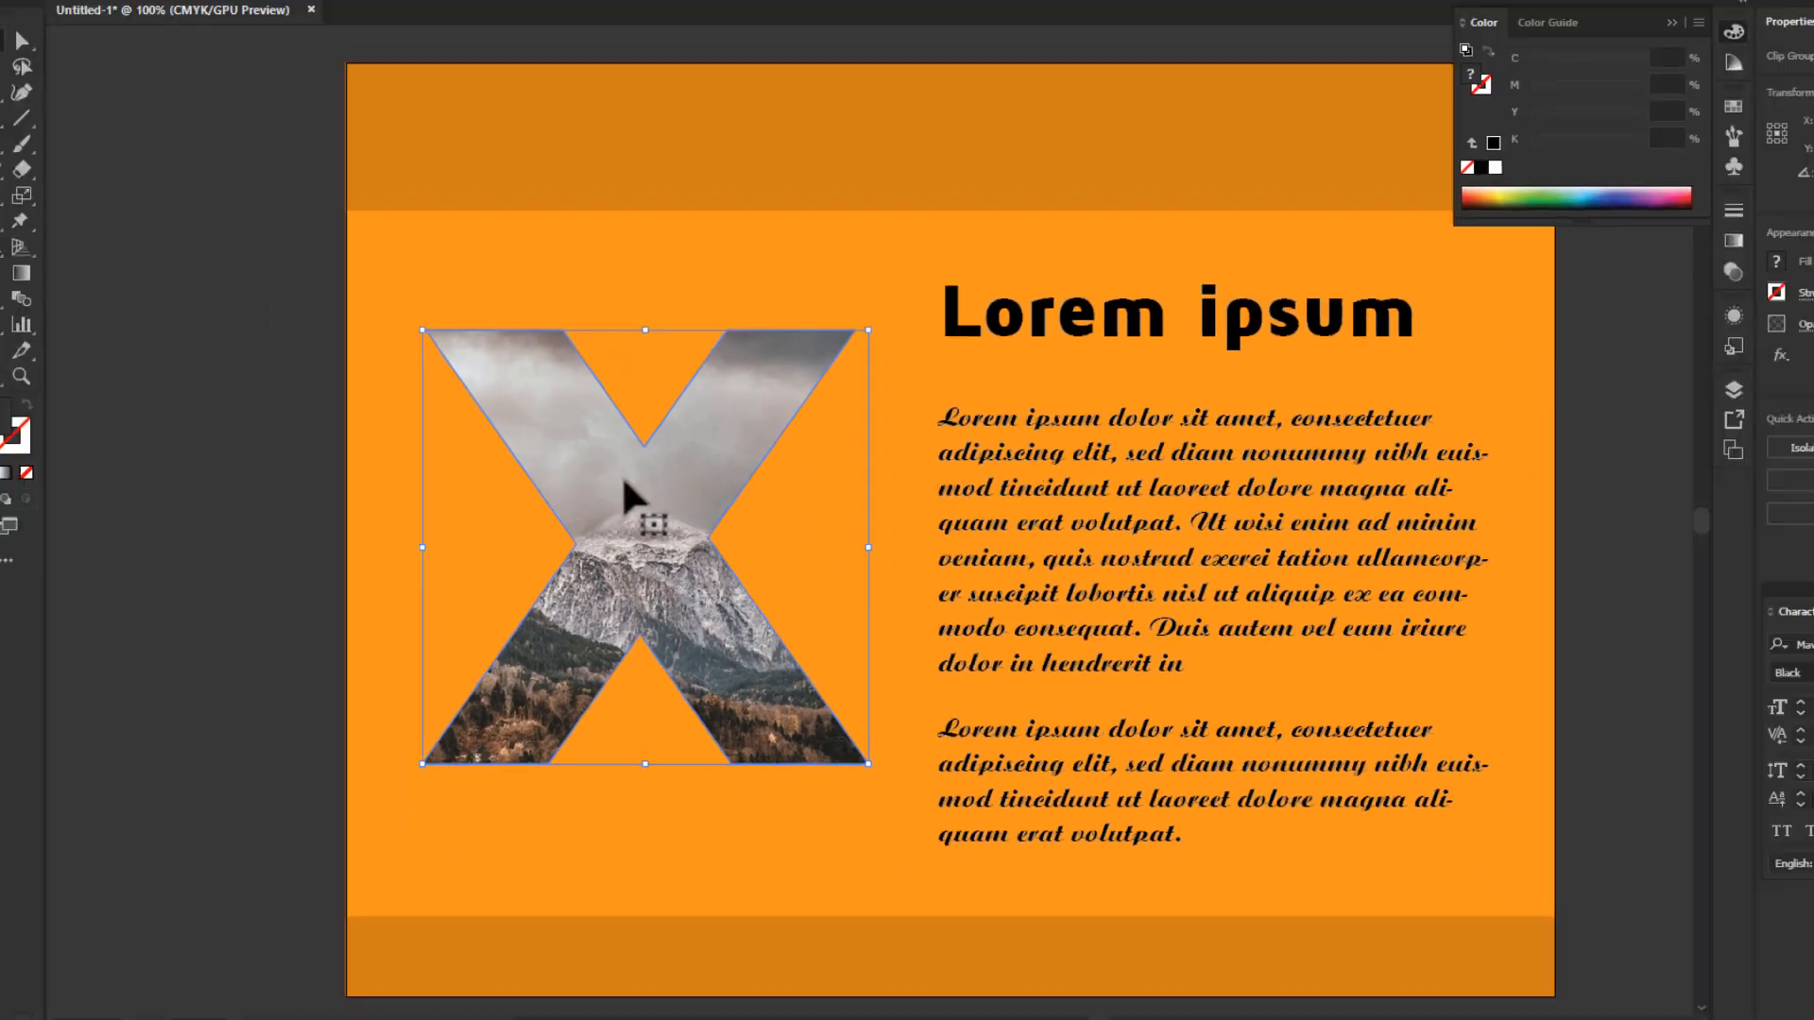
- Open the transparency settings for the clipped X
{"action": "left_click_drag", "start_coordinate": [981, 395], "coordinate": [894, 487]}
{"action": "key", "text": "v"}
{"action": "left_click_drag", "start_coordinate": [545, 546], "coordinate": [584, 497]}
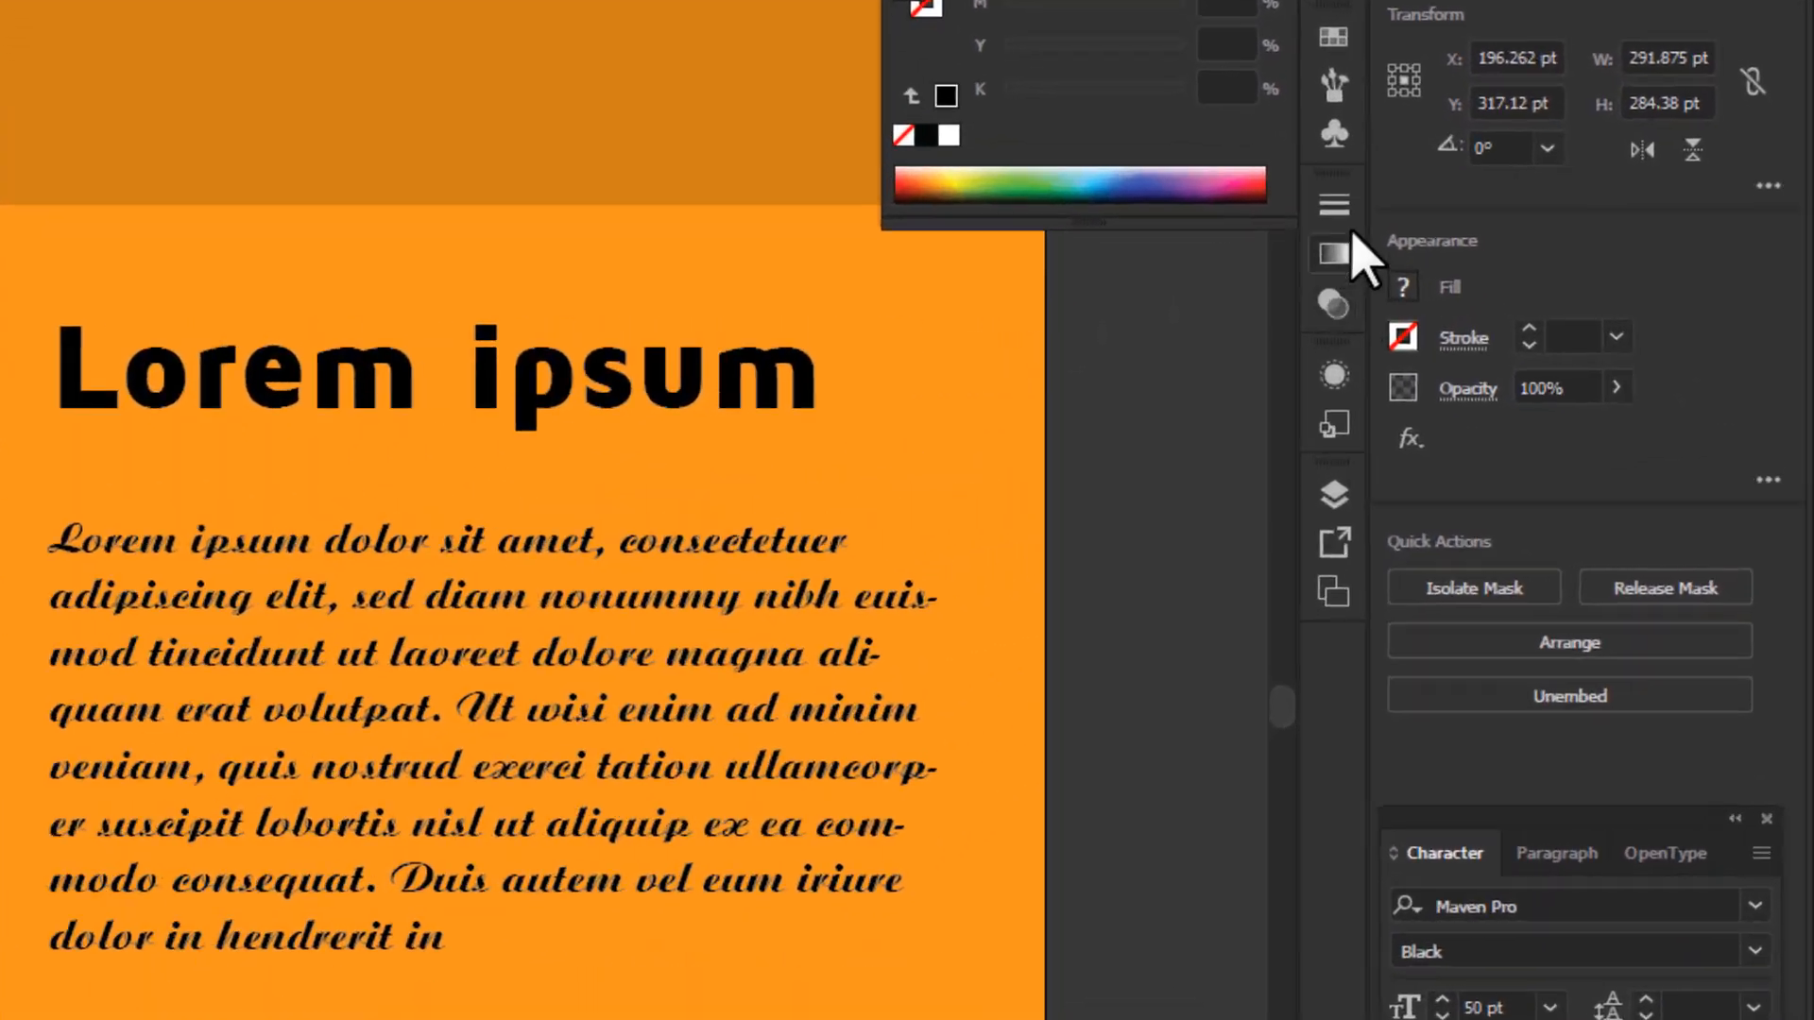
{"action": "left_click", "coordinate": [1333, 2]}
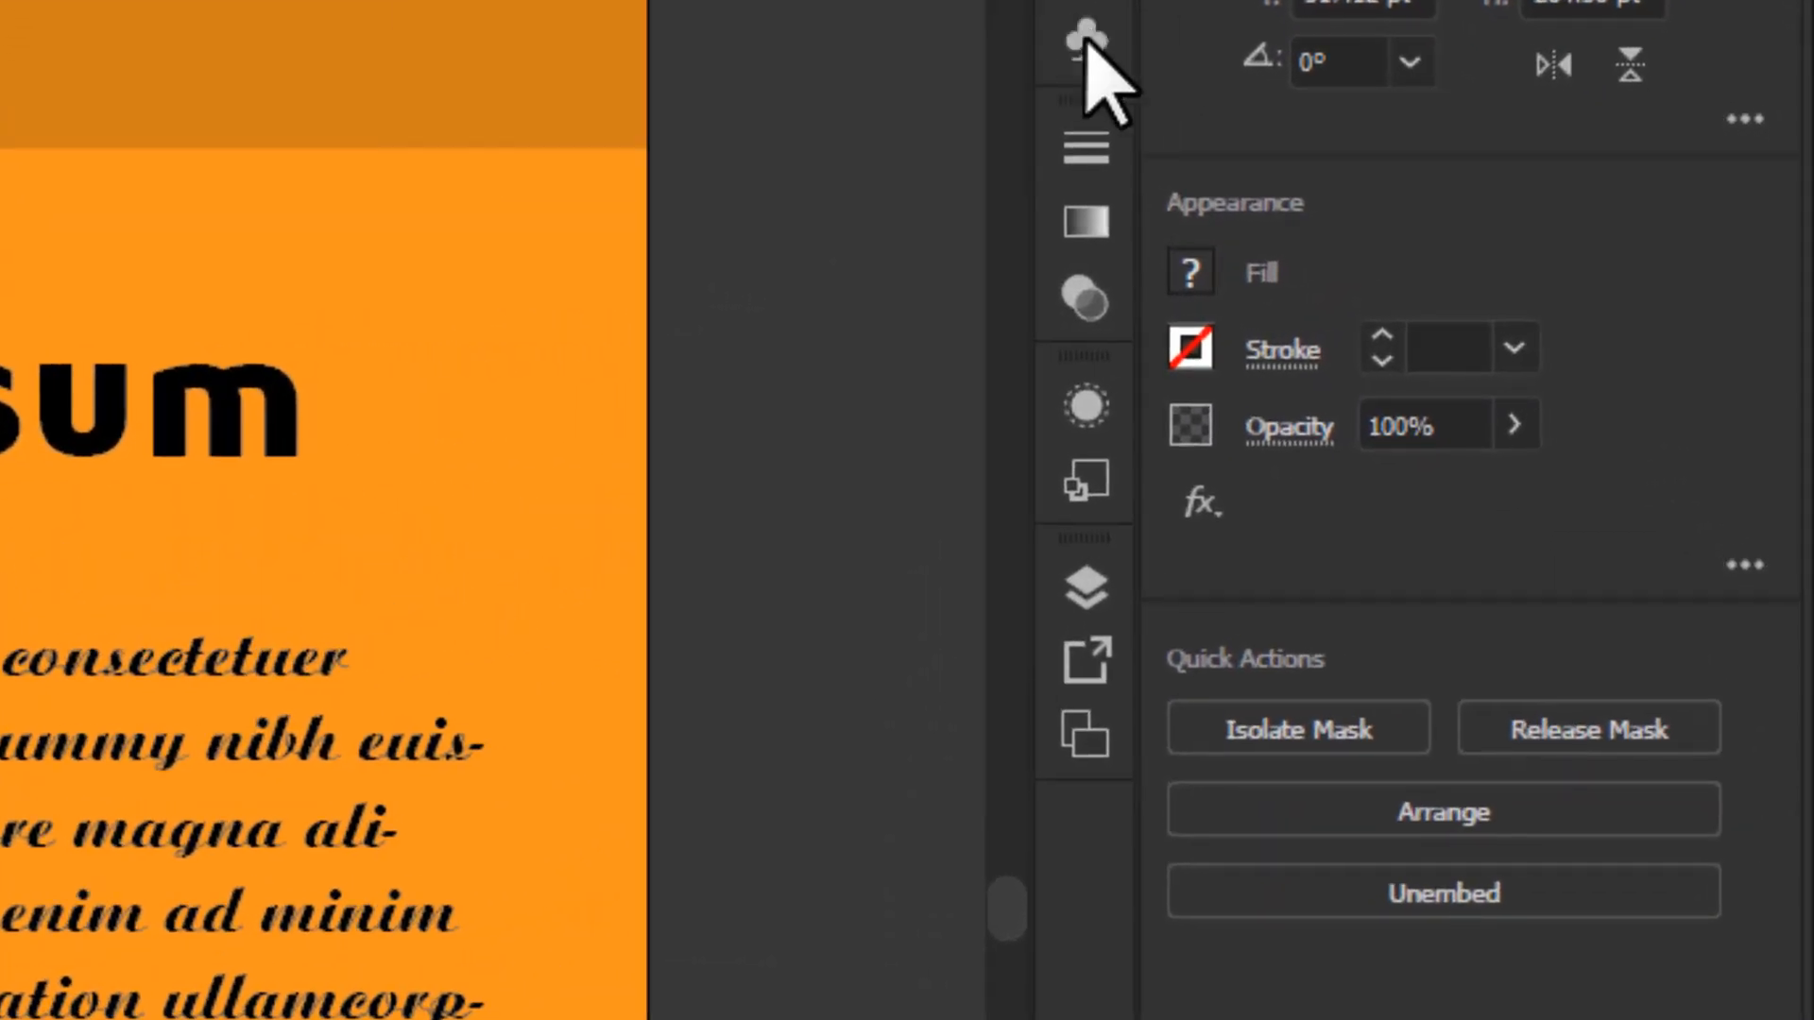
{"action": "left_click", "coordinate": [1083, 294]}
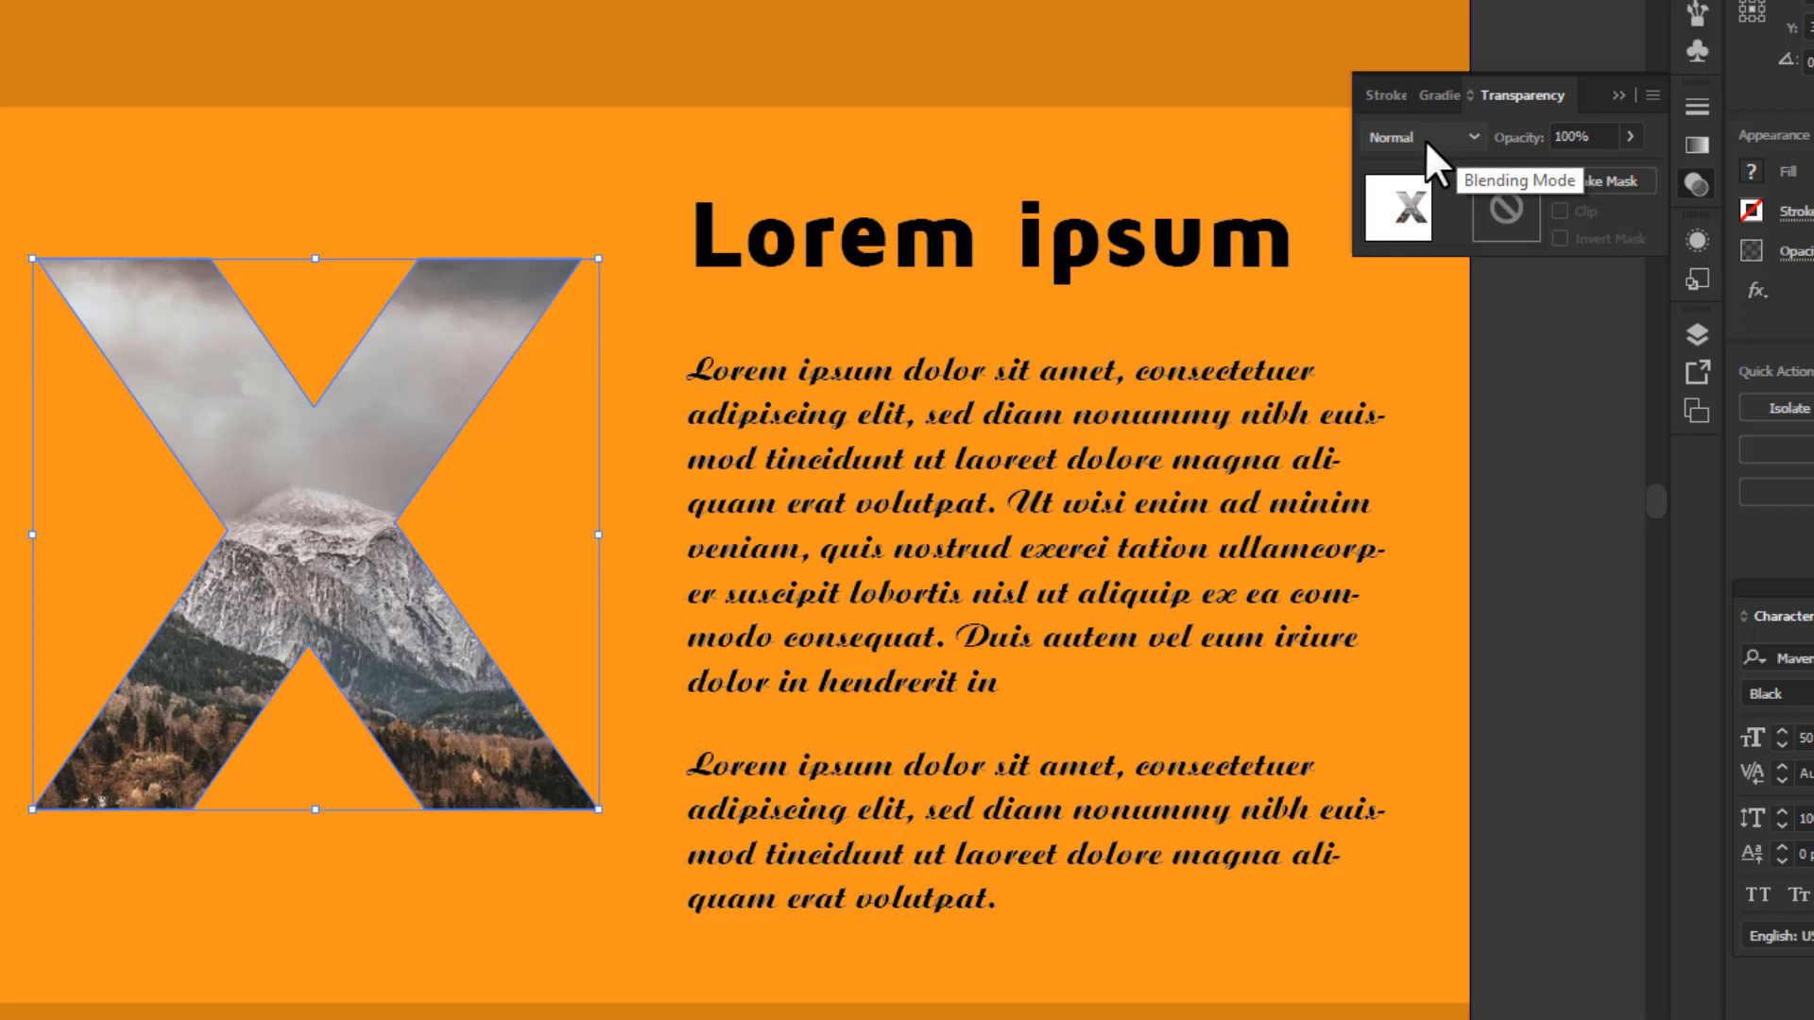
- Set the clipped X's blending mode to Darken and deselect it
{"action": "left_click", "coordinate": [1432, 131]}
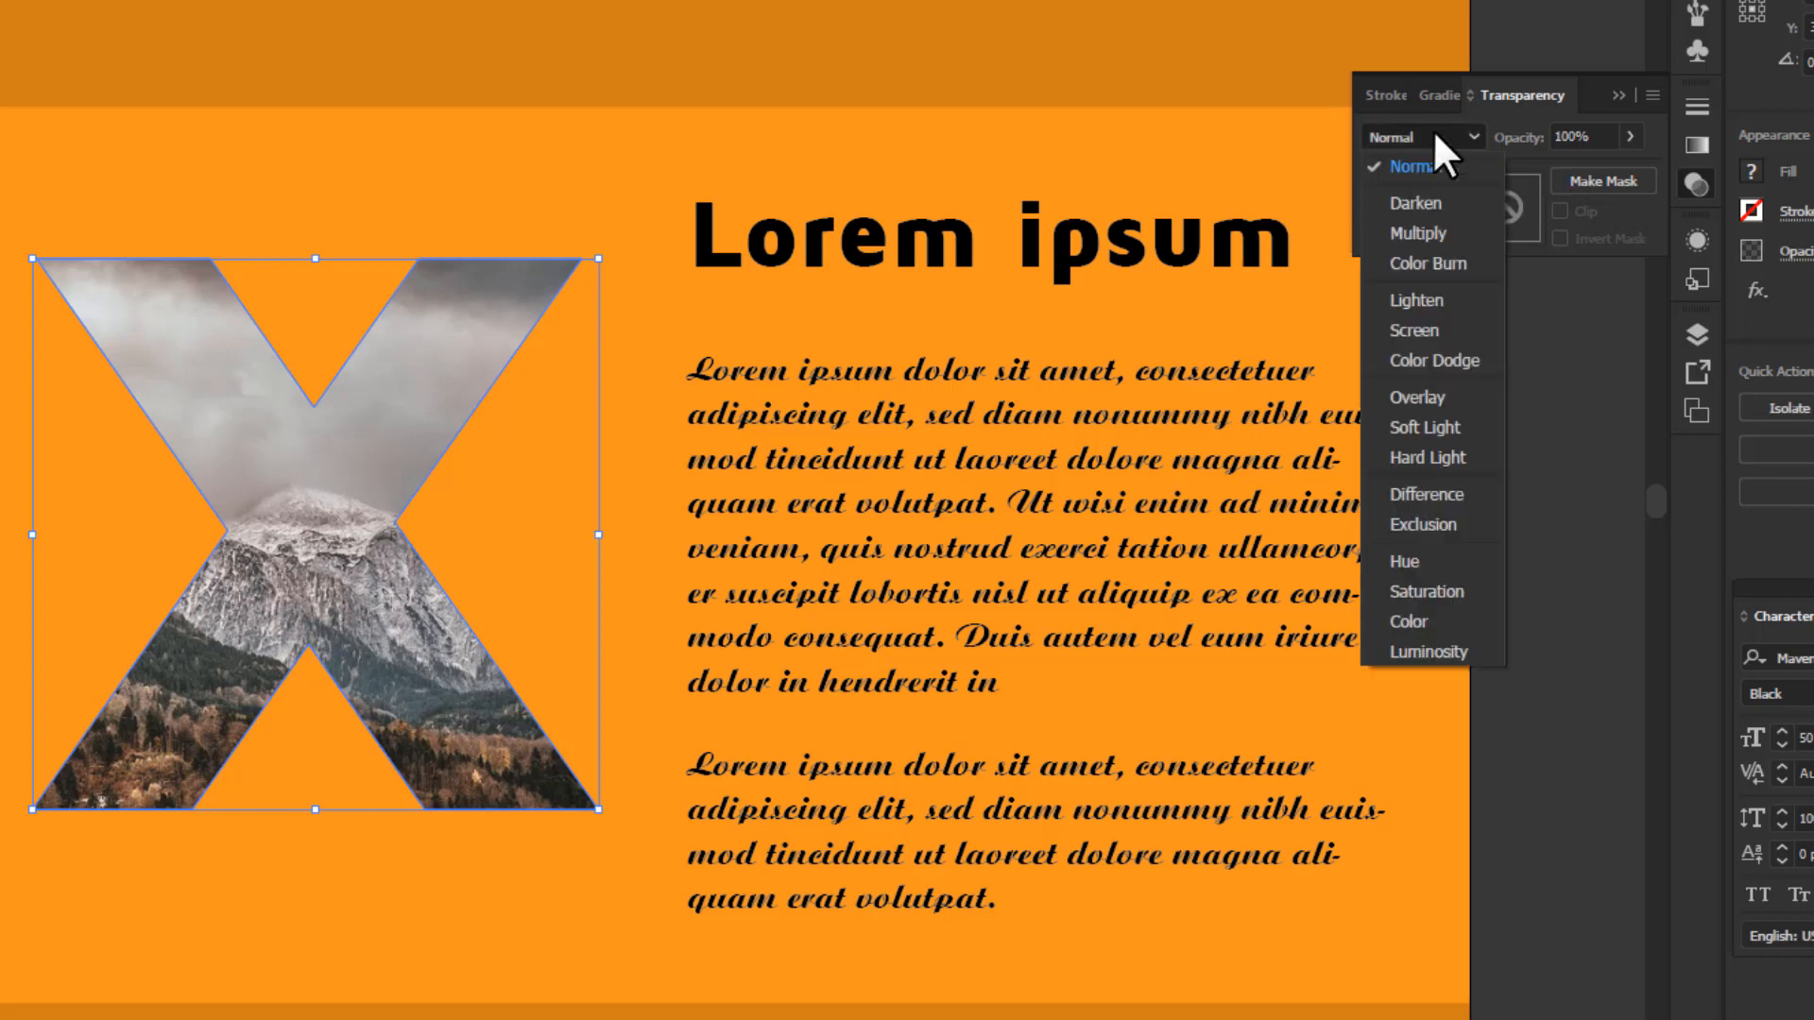
{"action": "left_click", "coordinate": [1426, 201]}
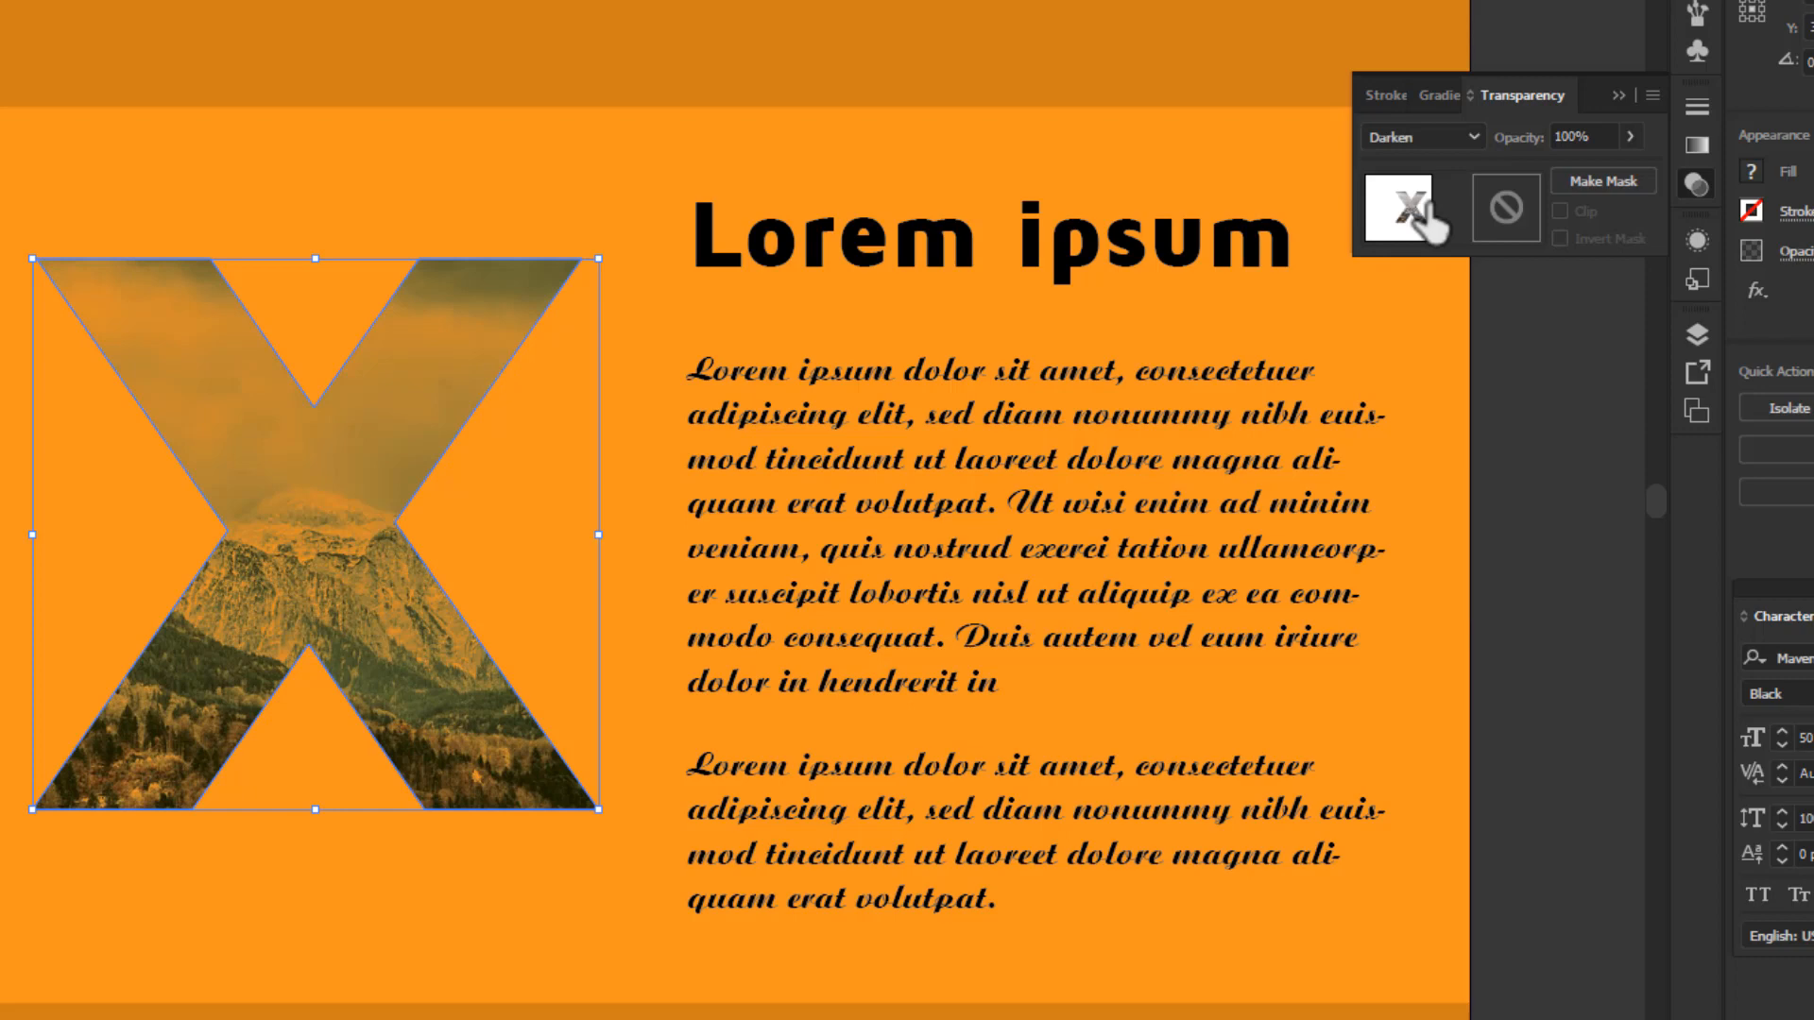
{"action": "left_click", "coordinate": [637, 302]}
{"action": "left_click", "coordinate": [1550, 430]}
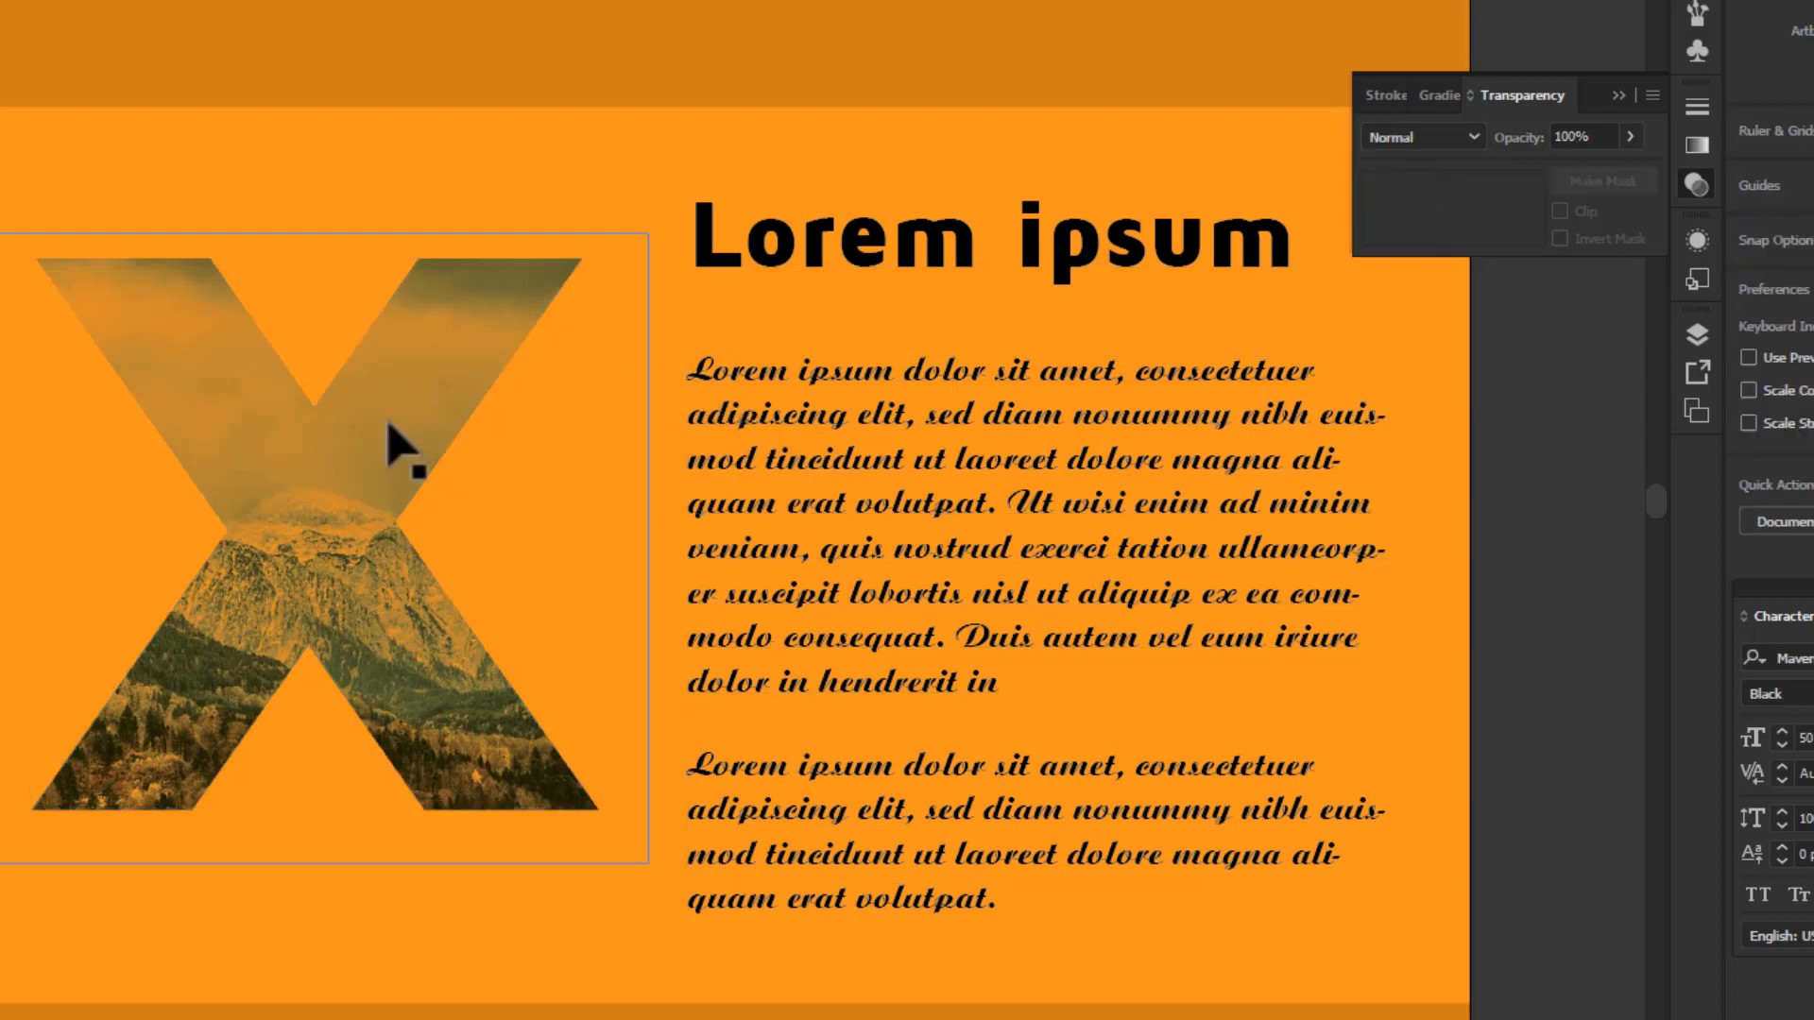
- Change the blending mode of the clipped X to Multiply and clear the selection
{"action": "left_click", "coordinate": [401, 373]}
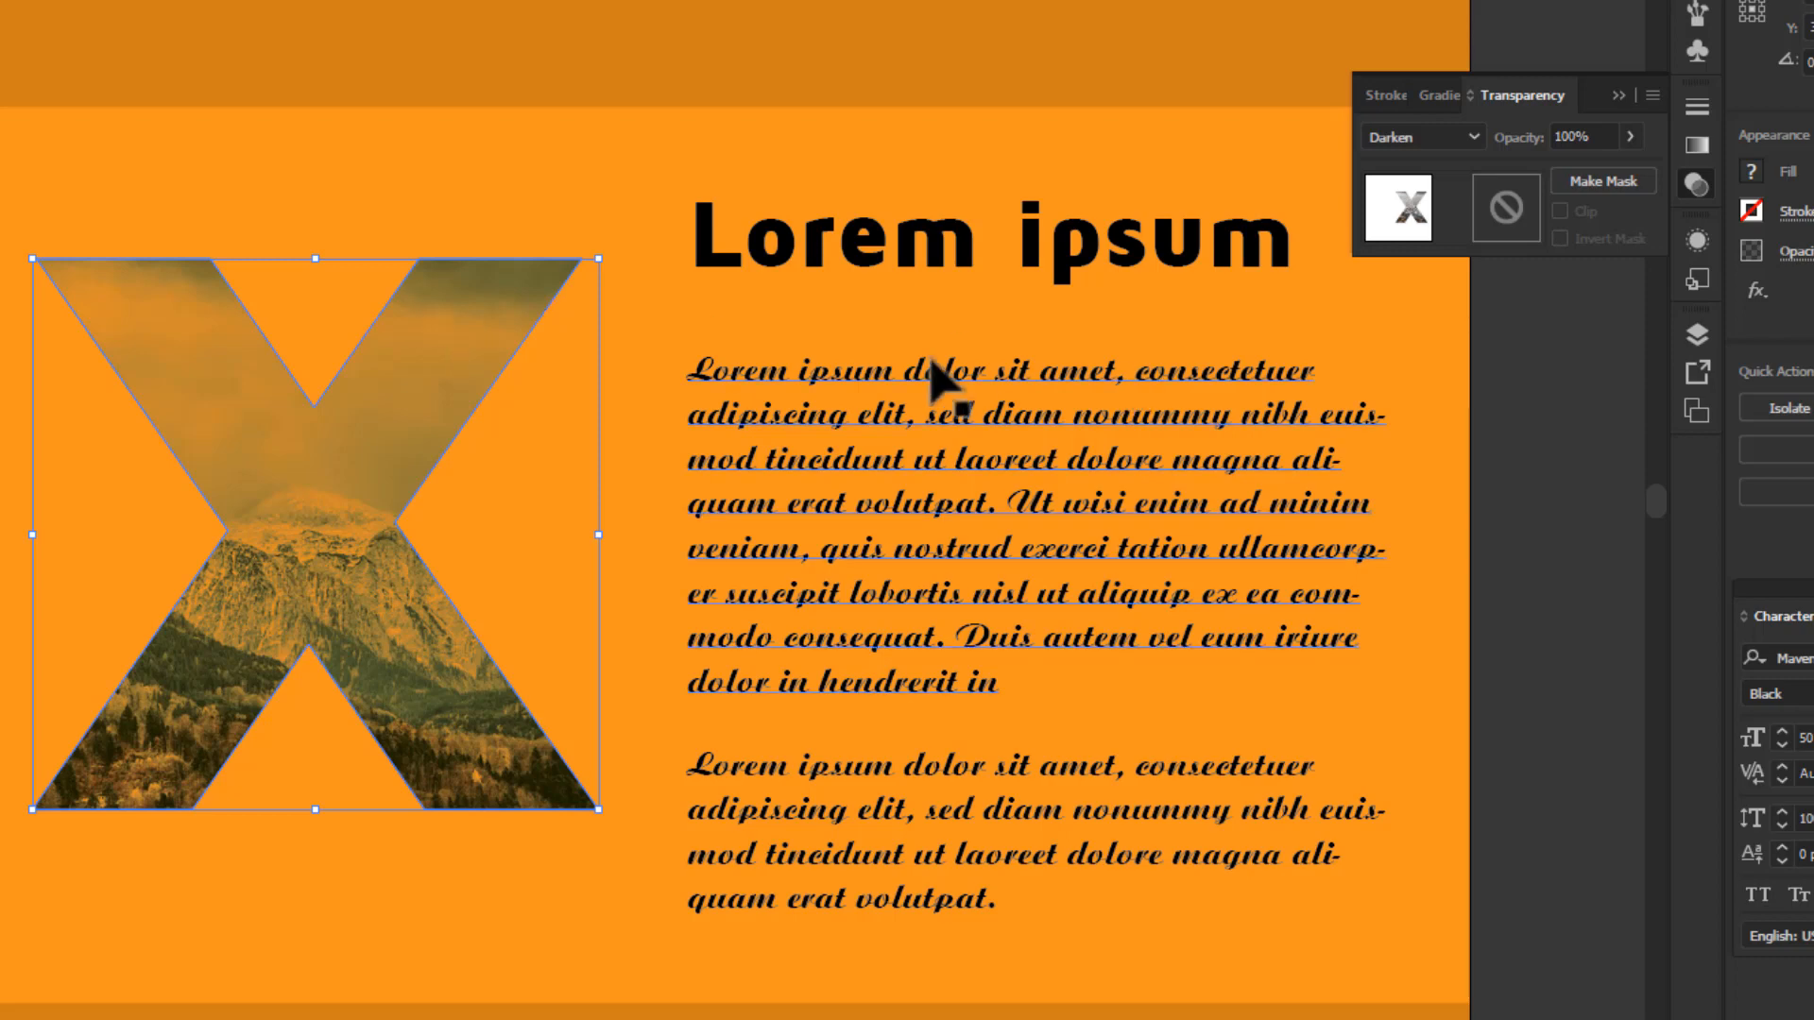
{"action": "left_click", "coordinate": [1425, 135]}
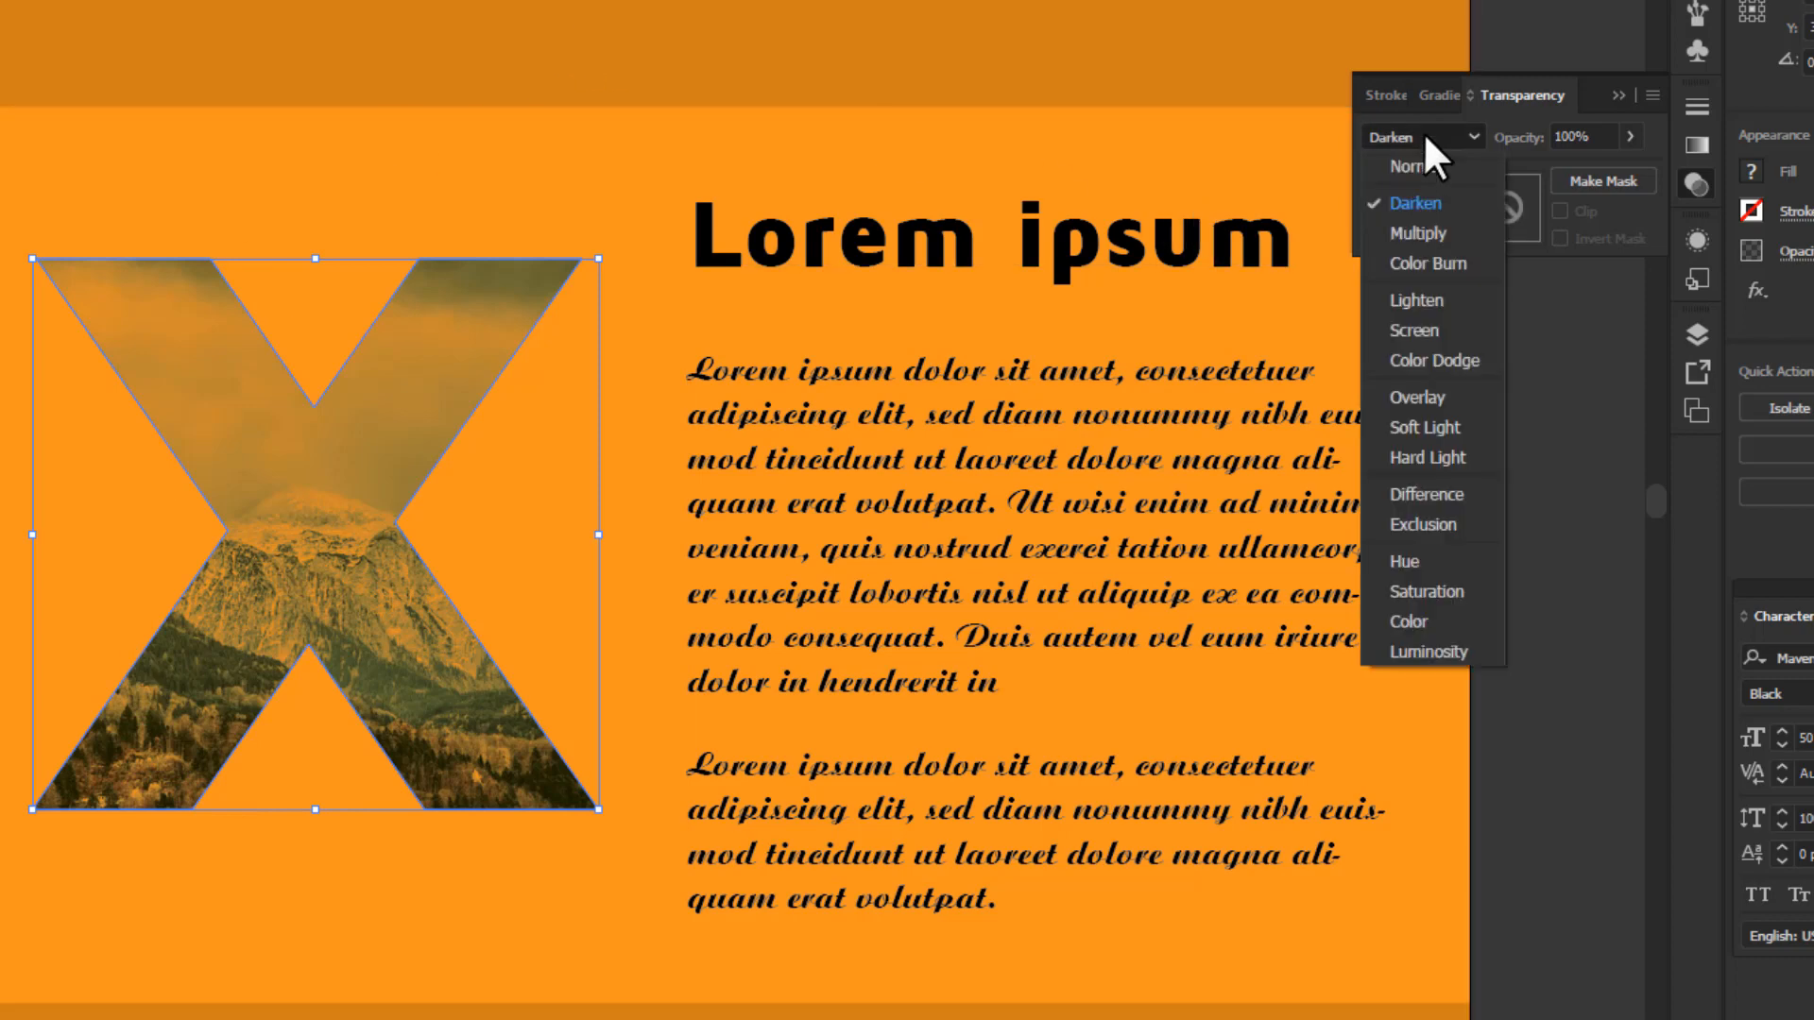
{"action": "left_click", "coordinate": [1448, 231]}
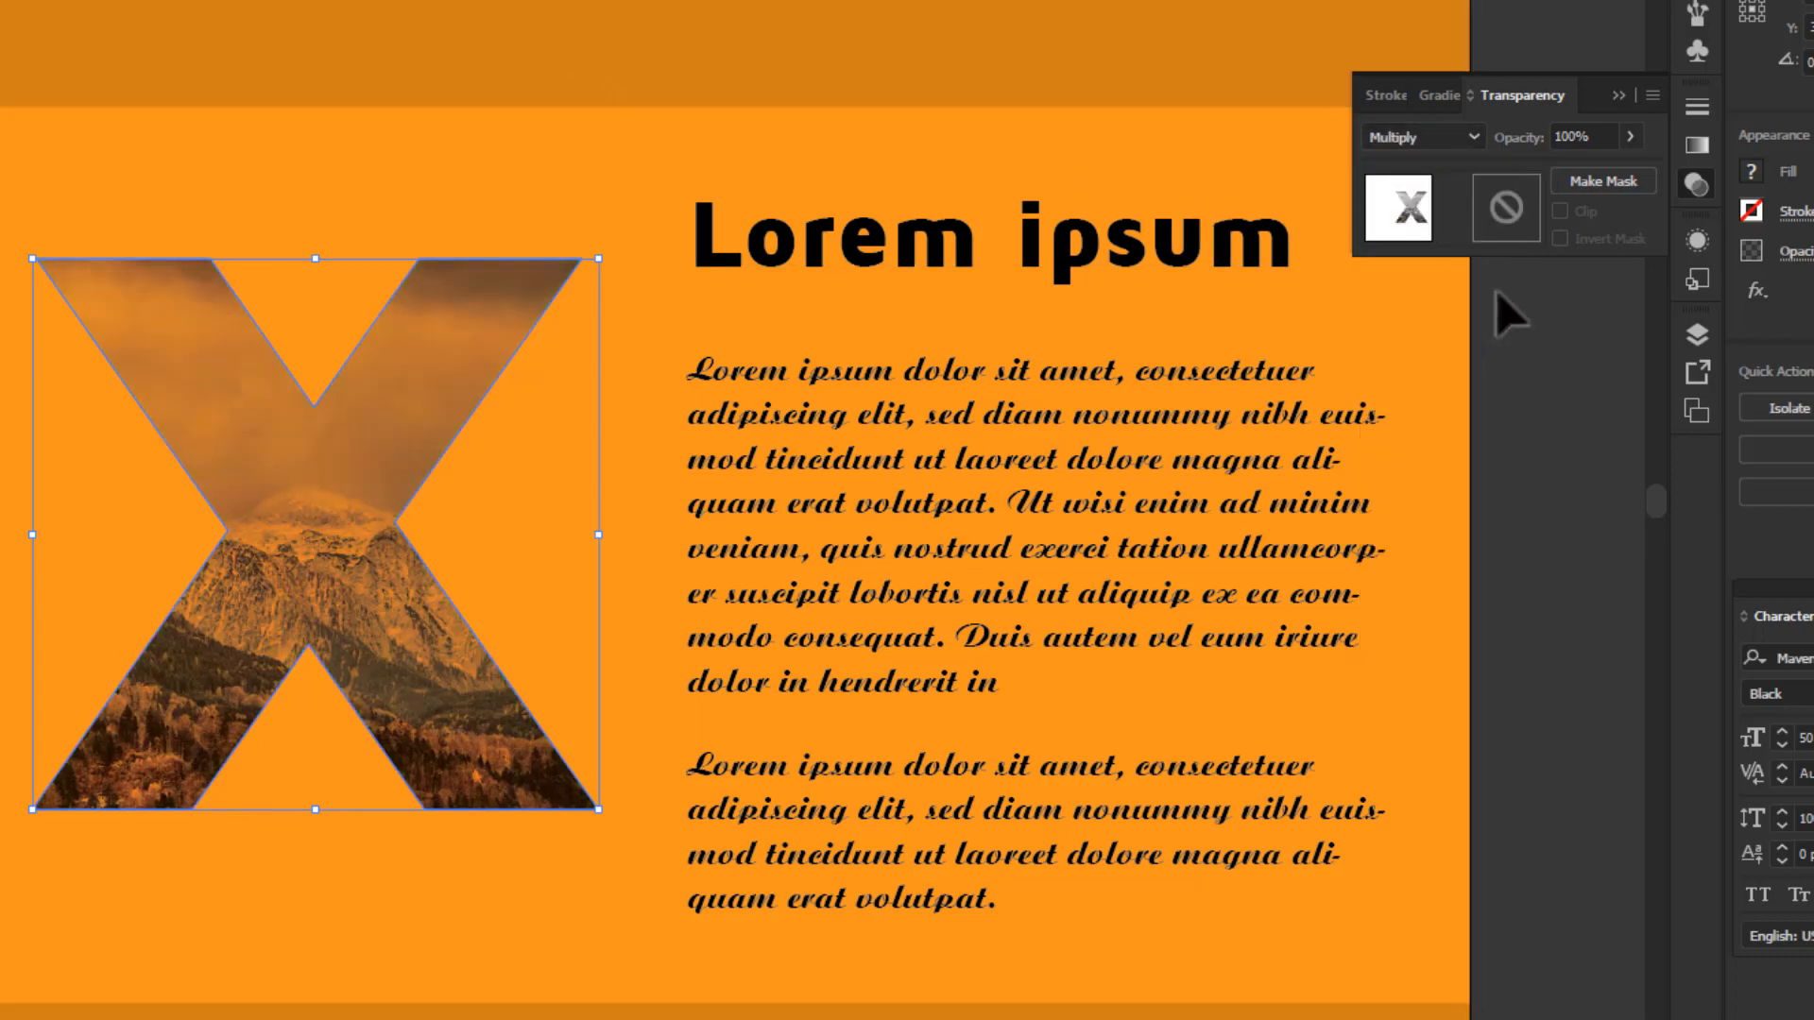
{"action": "left_click", "coordinate": [1517, 329]}
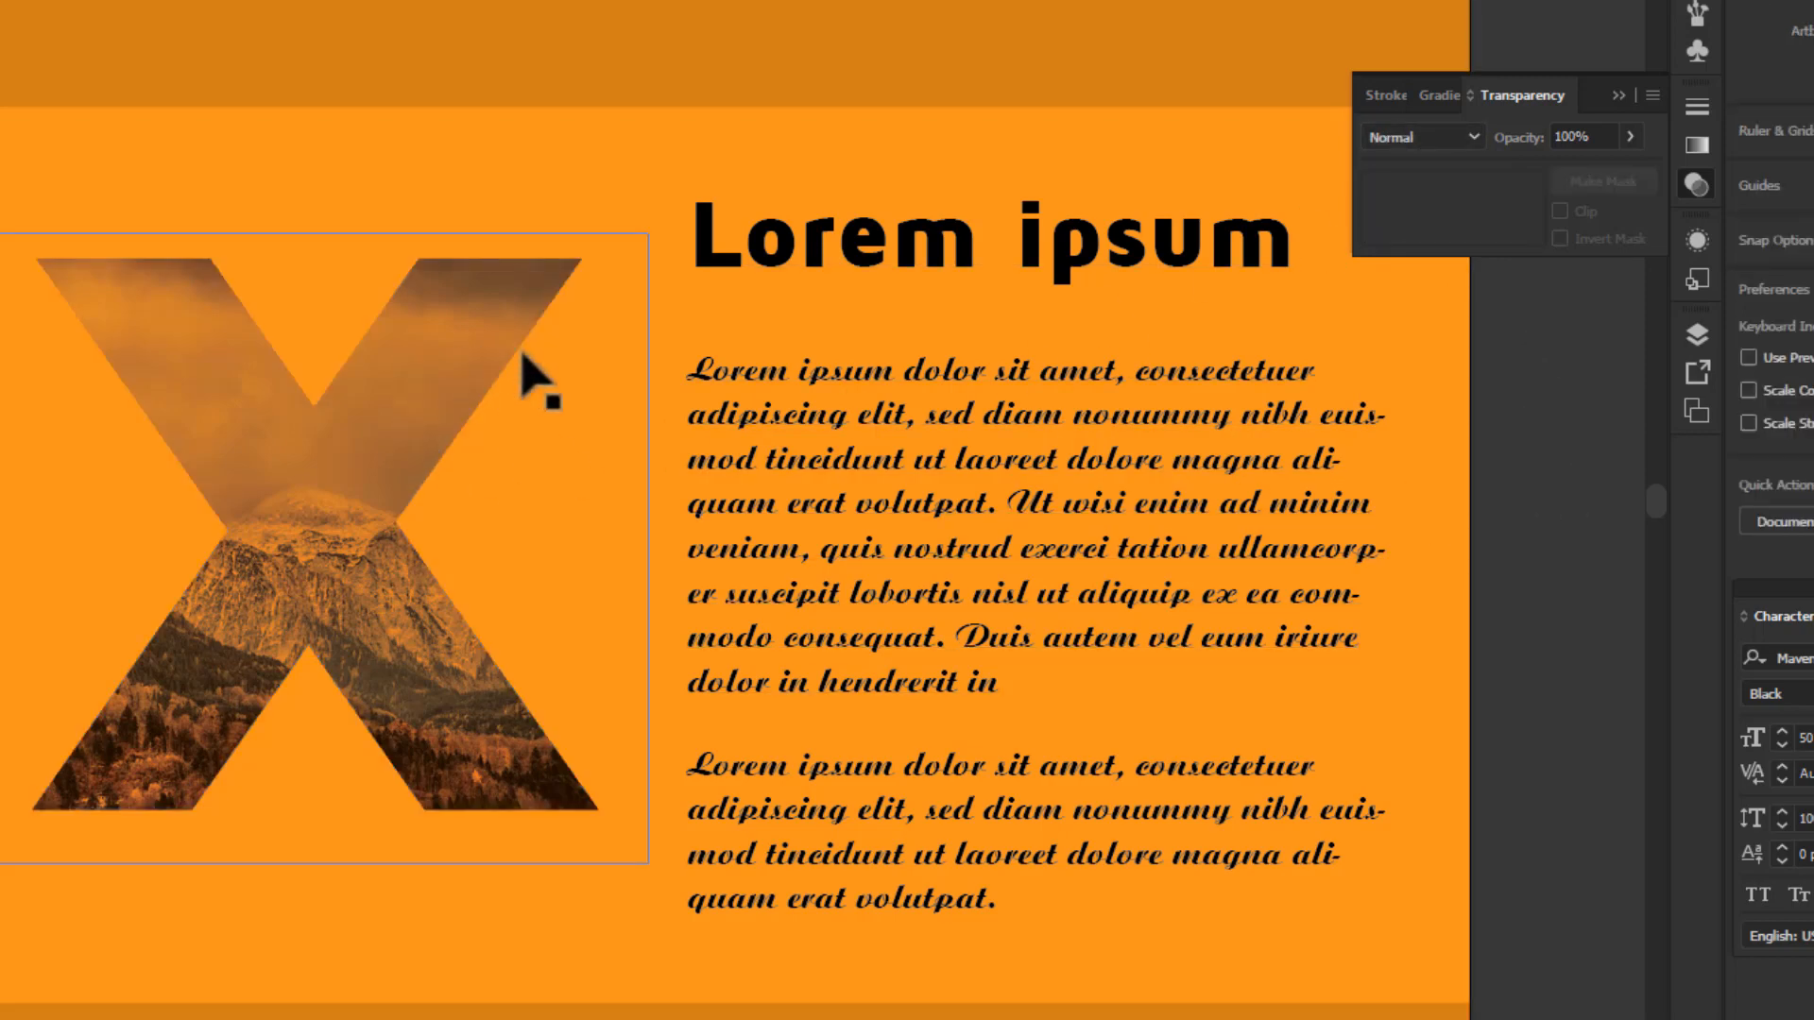
- Try Color Burn on the clipped X and switch its blending mode to Lighten
{"action": "left_click", "coordinate": [324, 494]}
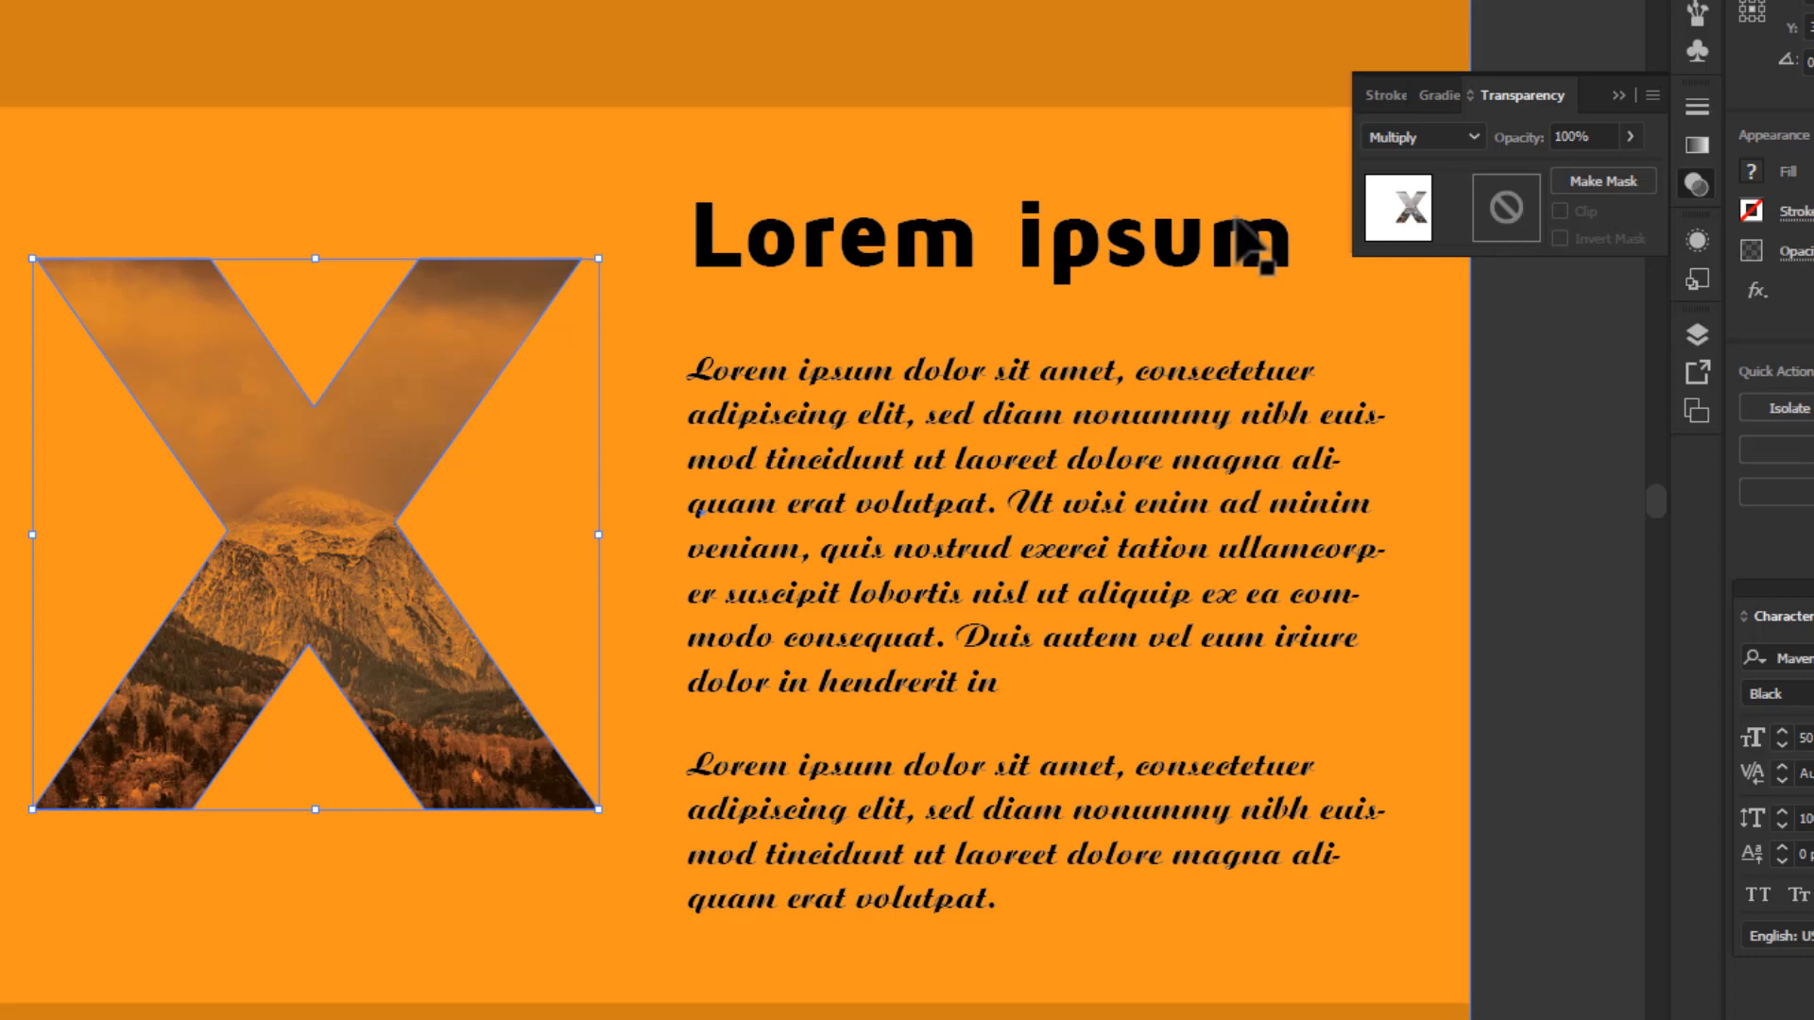
{"action": "left_click", "coordinate": [1416, 136]}
{"action": "left_click", "coordinate": [1444, 259]}
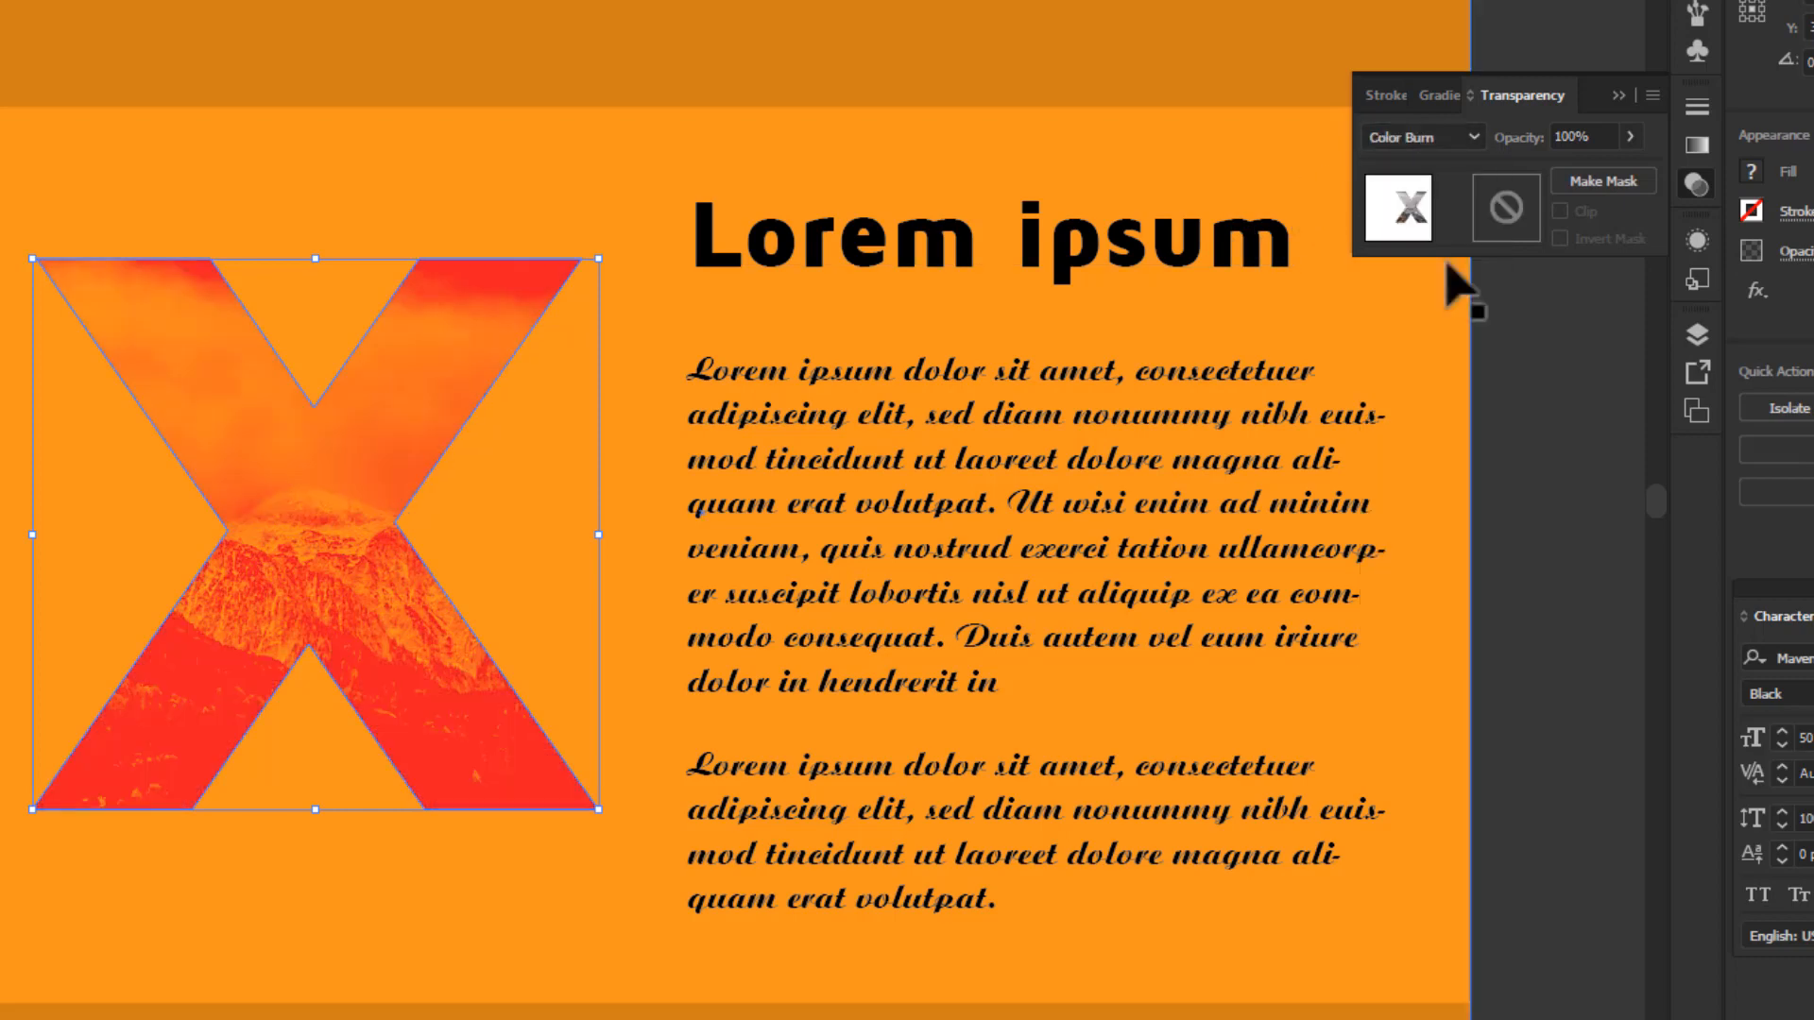
{"action": "left_click", "coordinate": [1436, 138]}
{"action": "left_click", "coordinate": [1429, 295]}
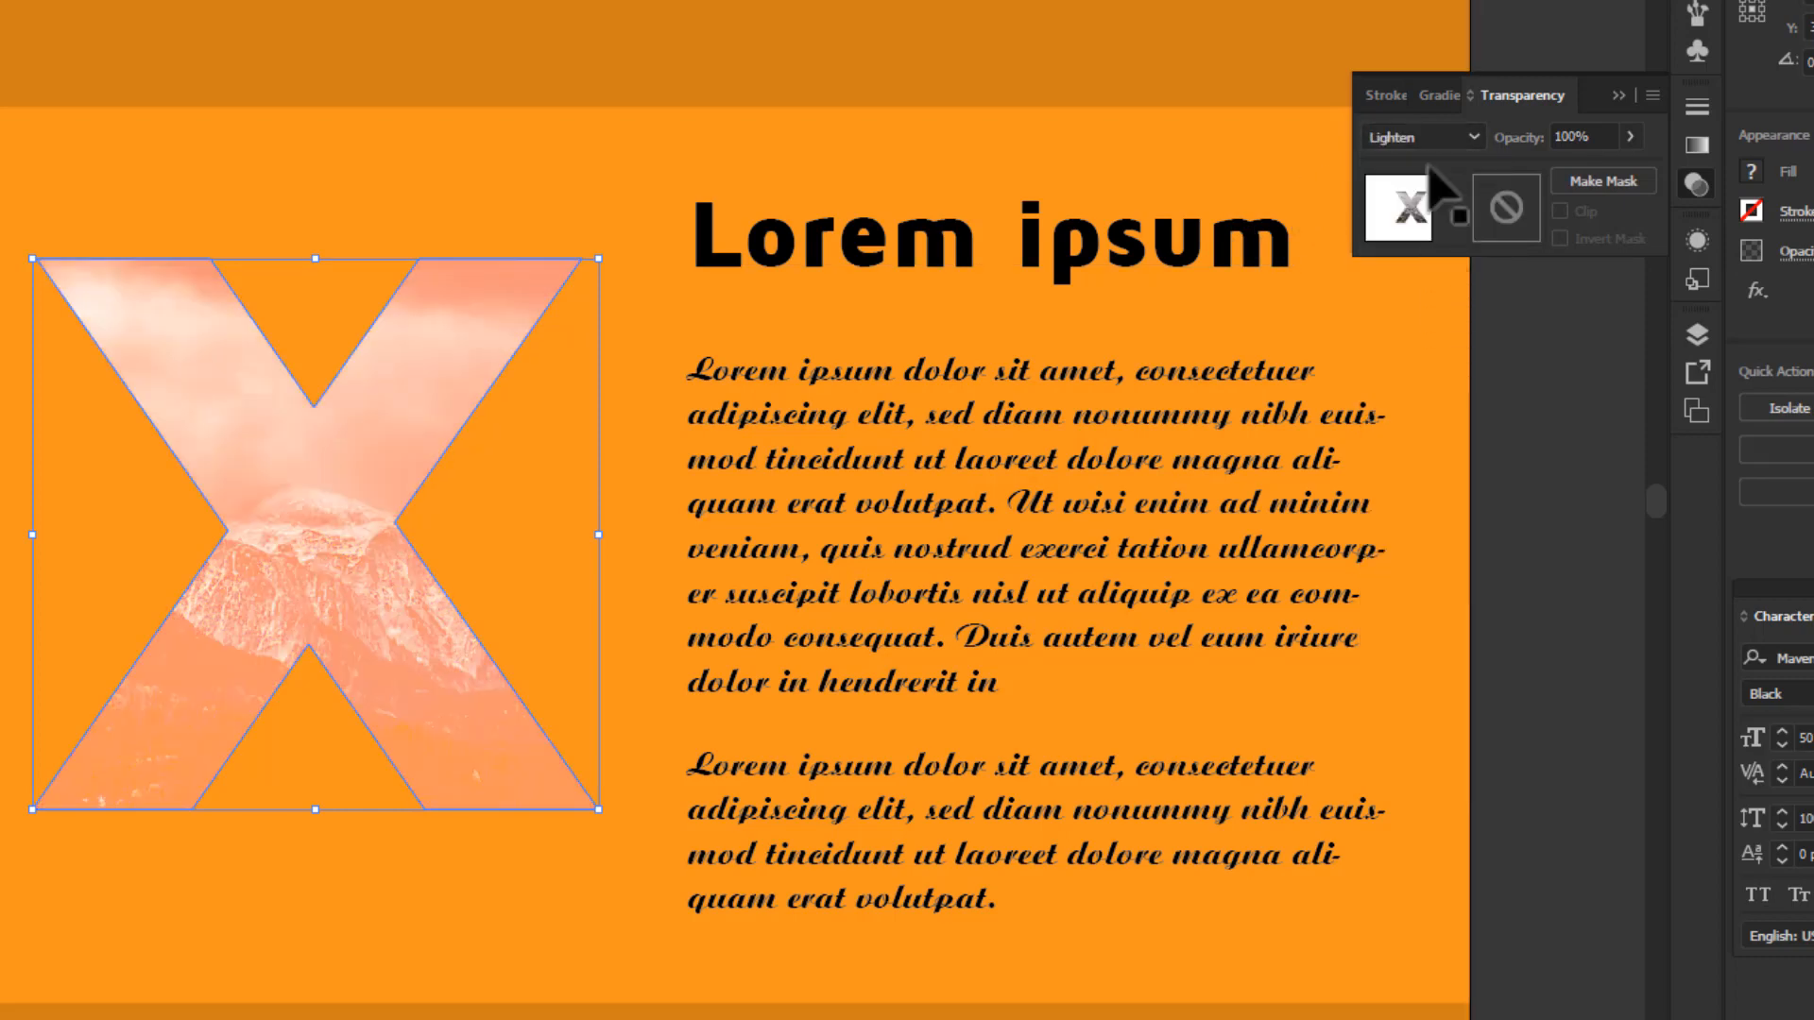
- Try the Screen and Color Dodge blending modes on the clipped X
{"action": "left_click", "coordinate": [1430, 142]}
{"action": "left_click", "coordinate": [1426, 333]}
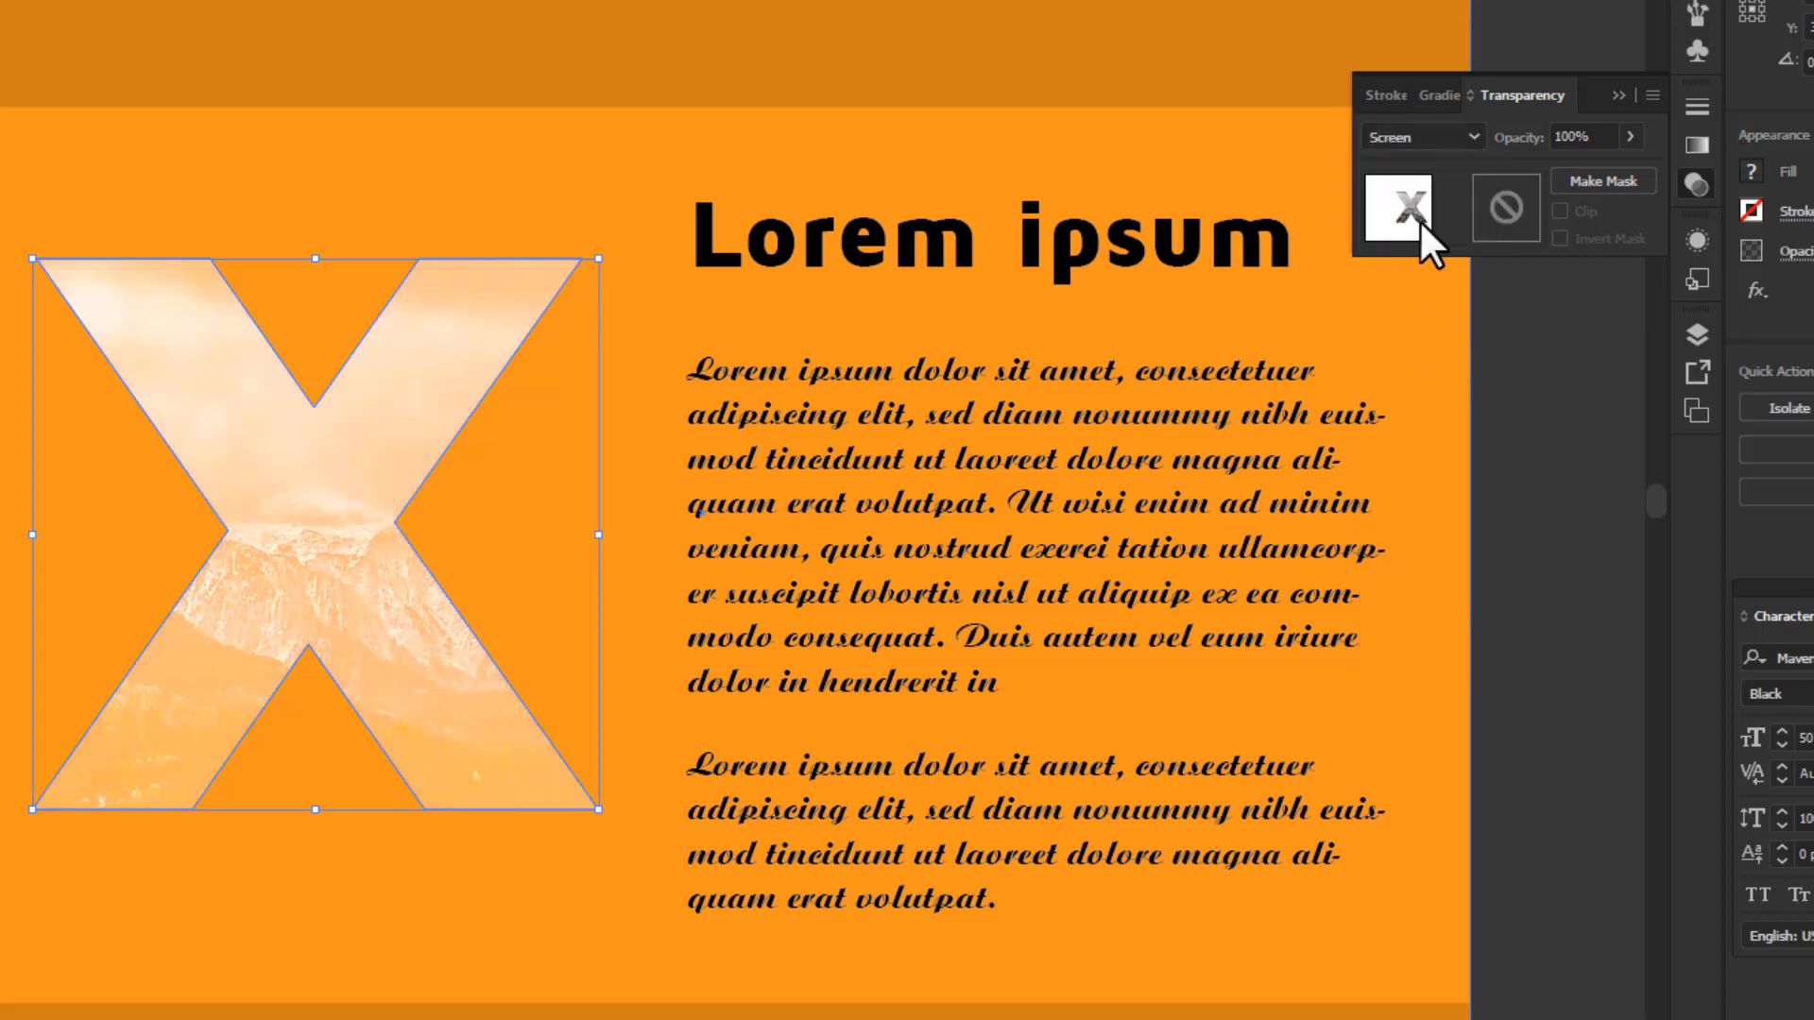
{"action": "left_click", "coordinate": [1415, 137]}
{"action": "left_click", "coordinate": [1425, 355]}
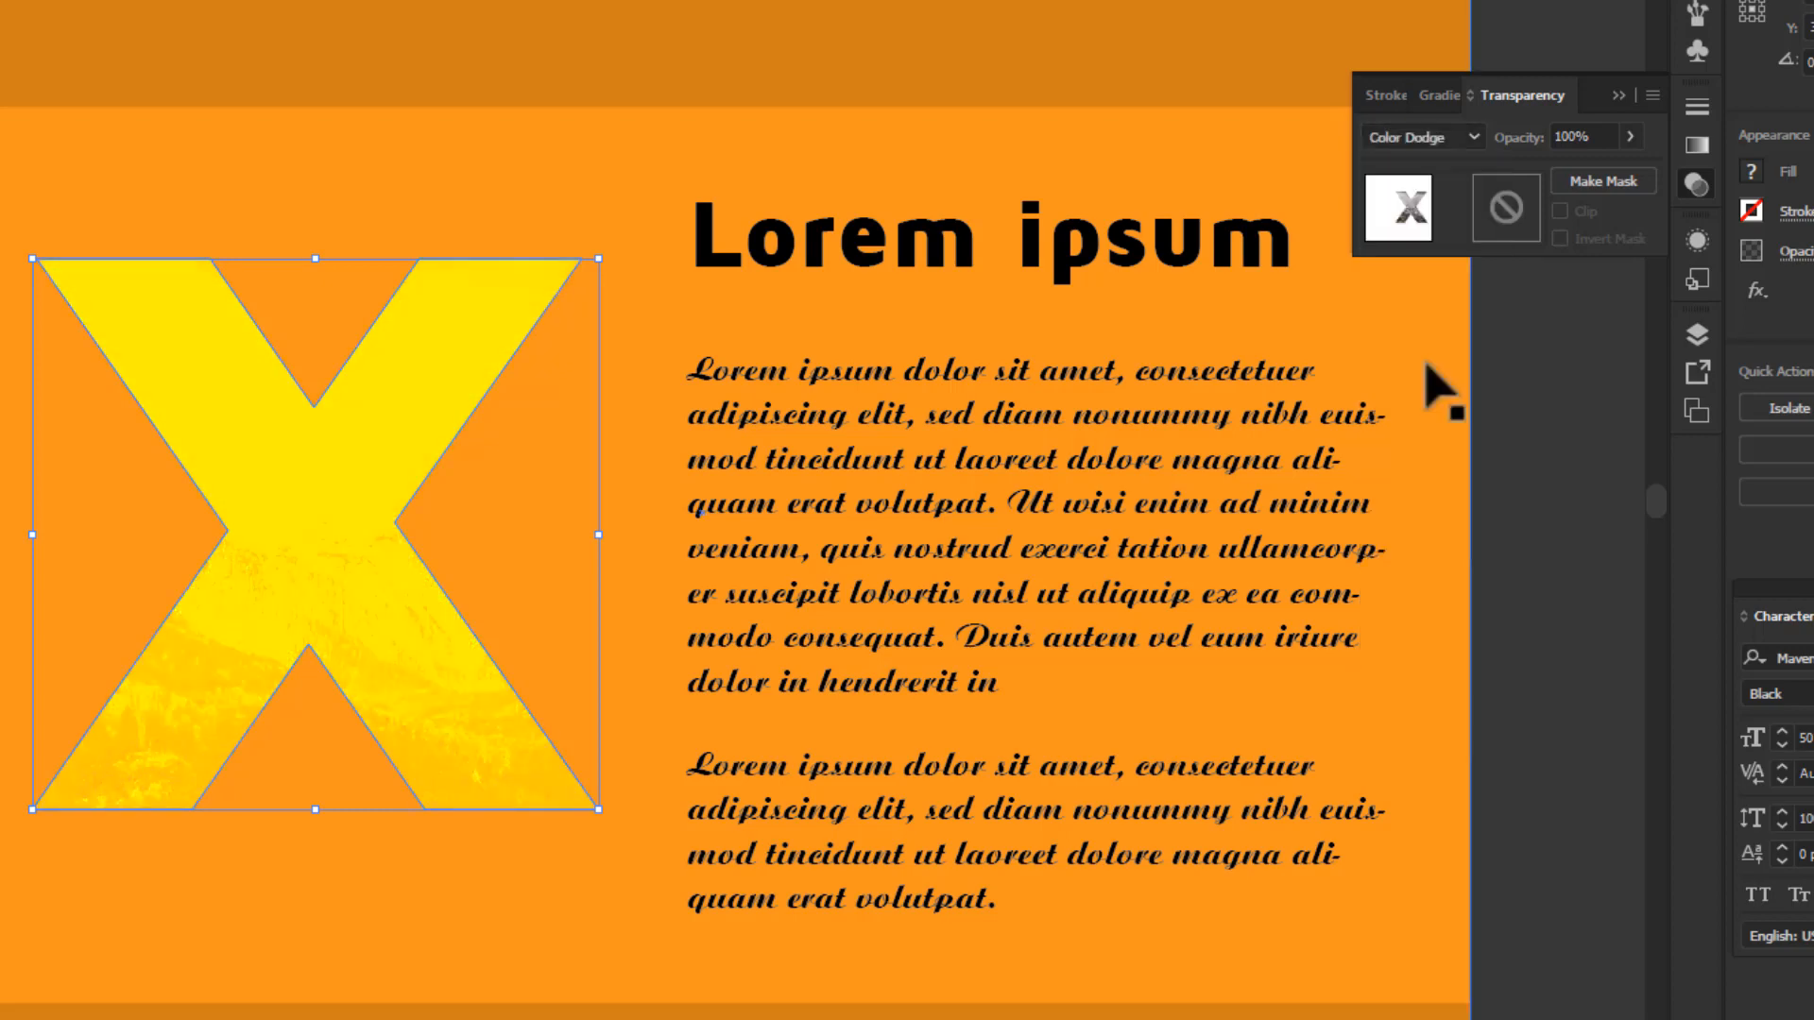
- Try the Overlay and Soft Light blending modes on the clipped X
{"action": "left_click", "coordinate": [1425, 142]}
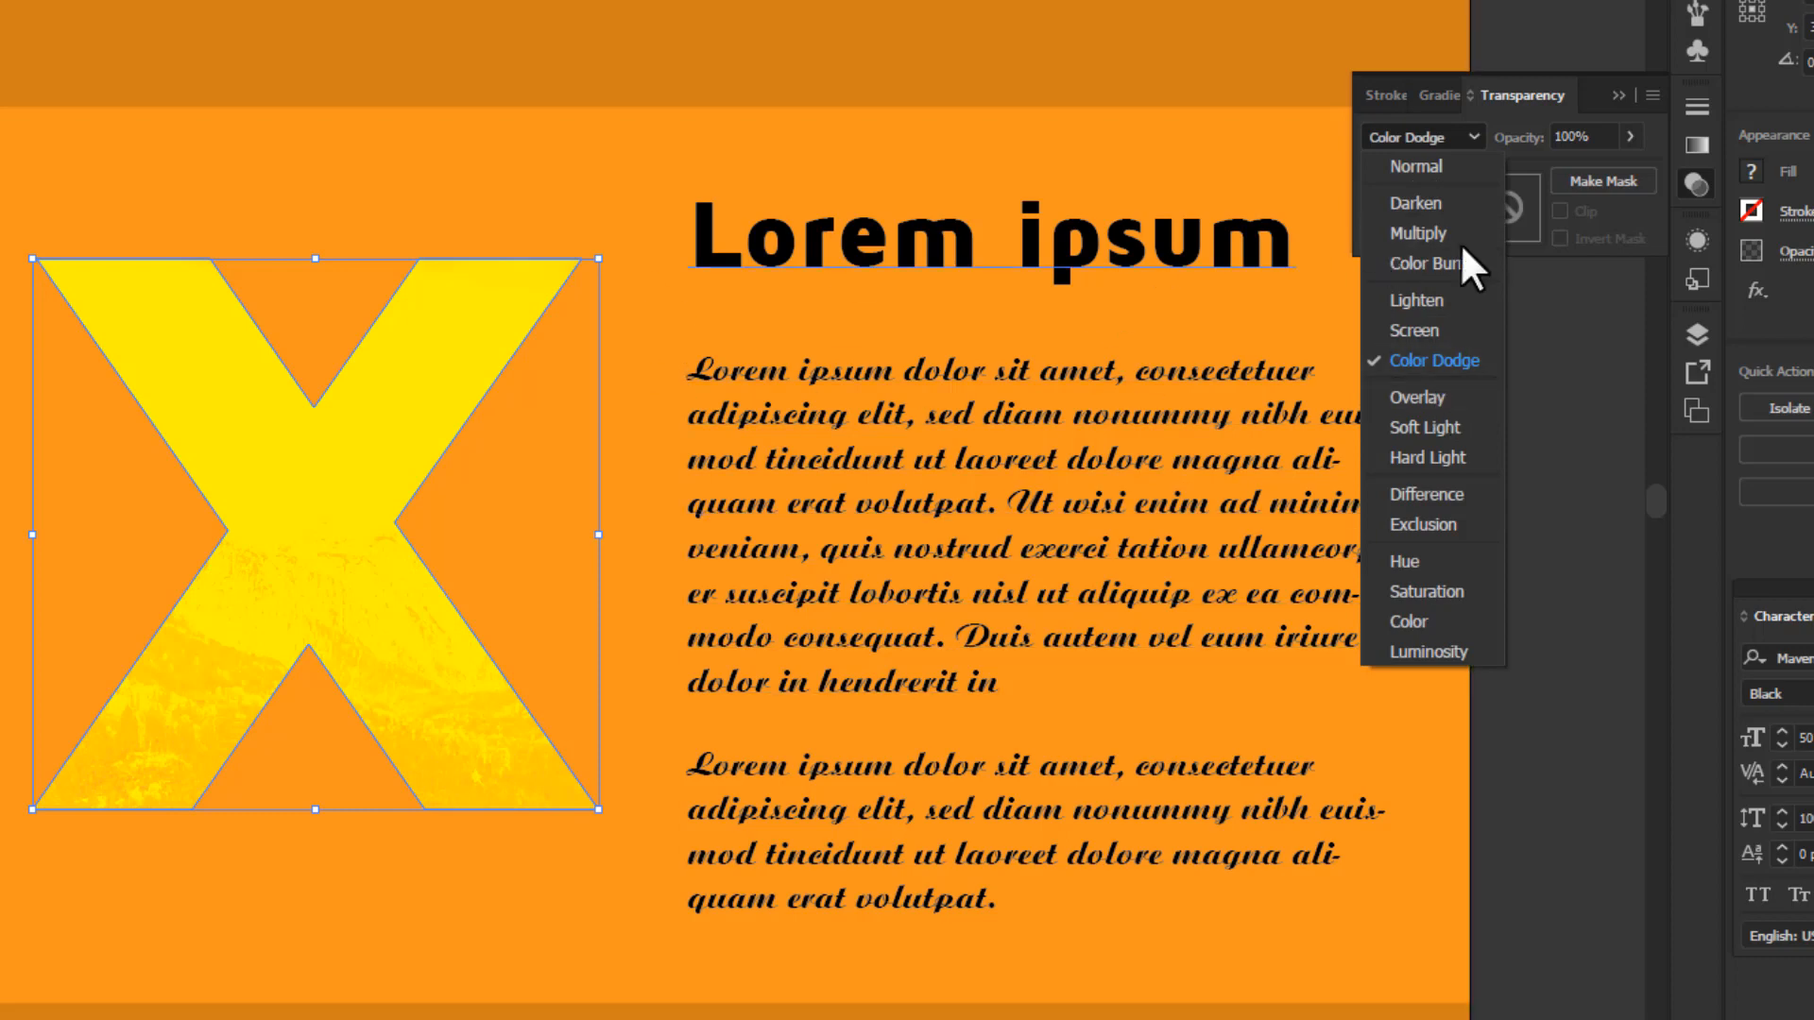
{"action": "left_click", "coordinate": [1421, 395]}
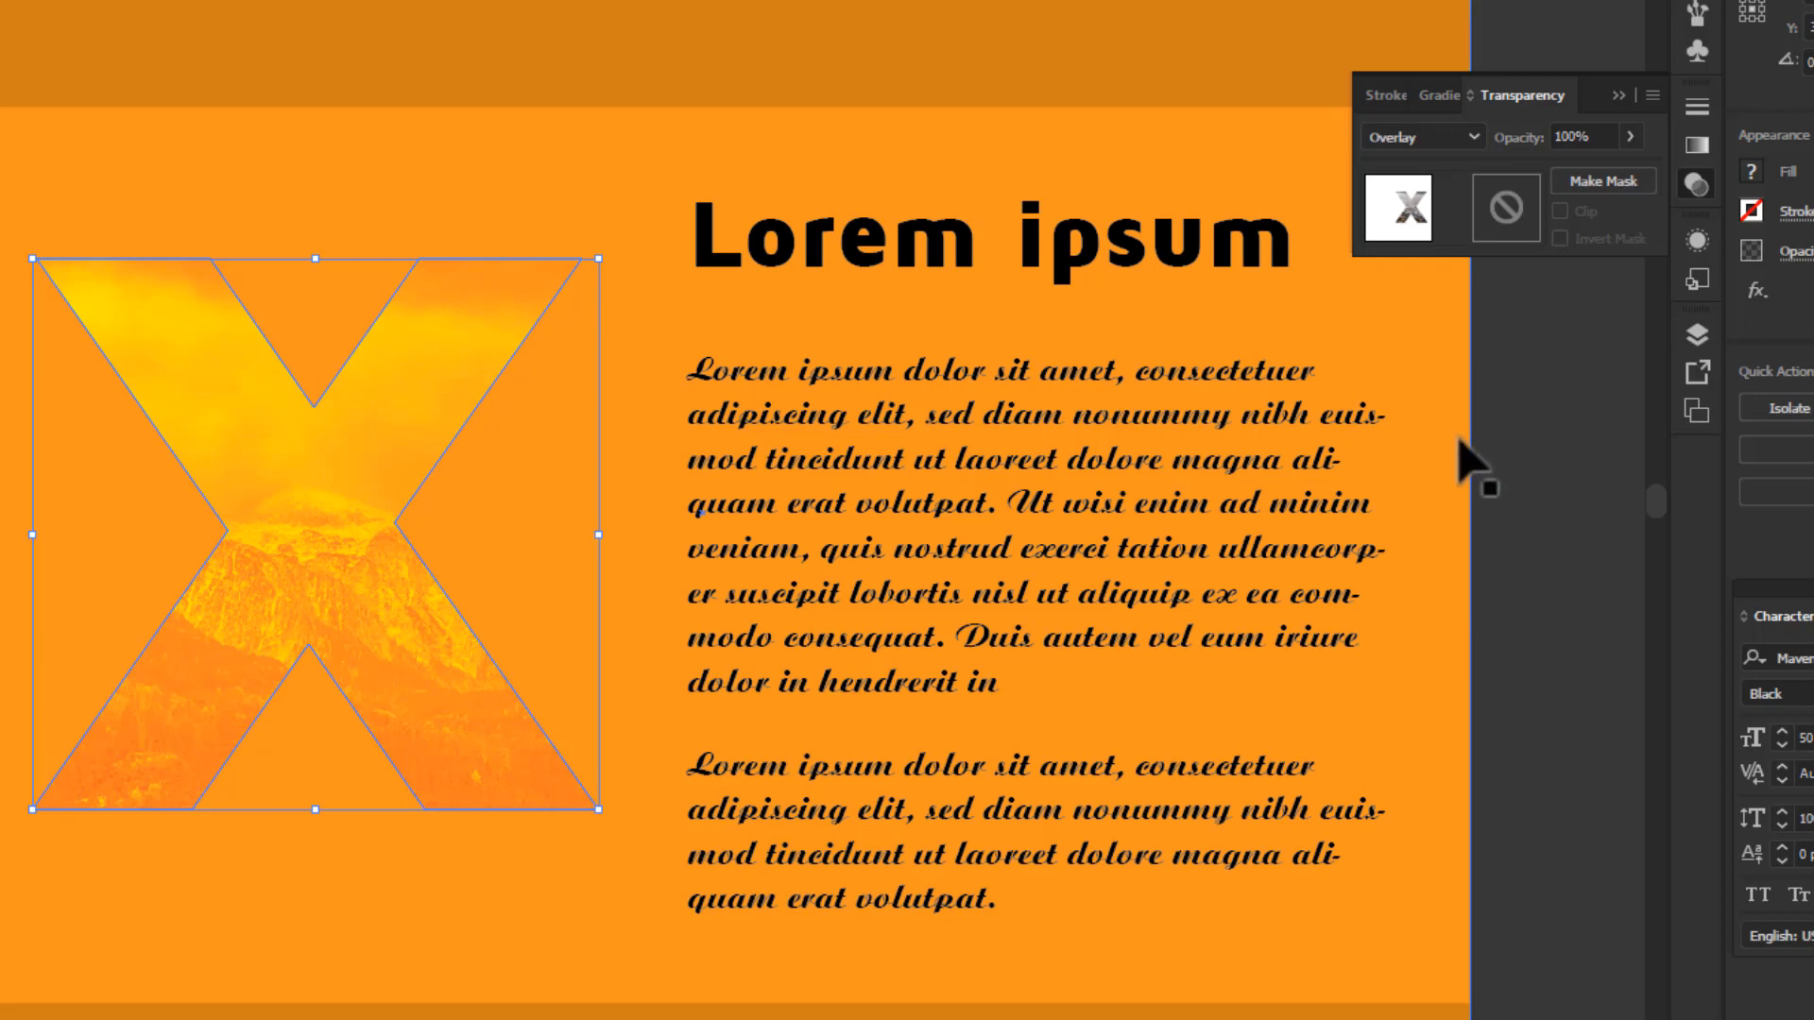
{"action": "left_click", "coordinate": [1432, 137]}
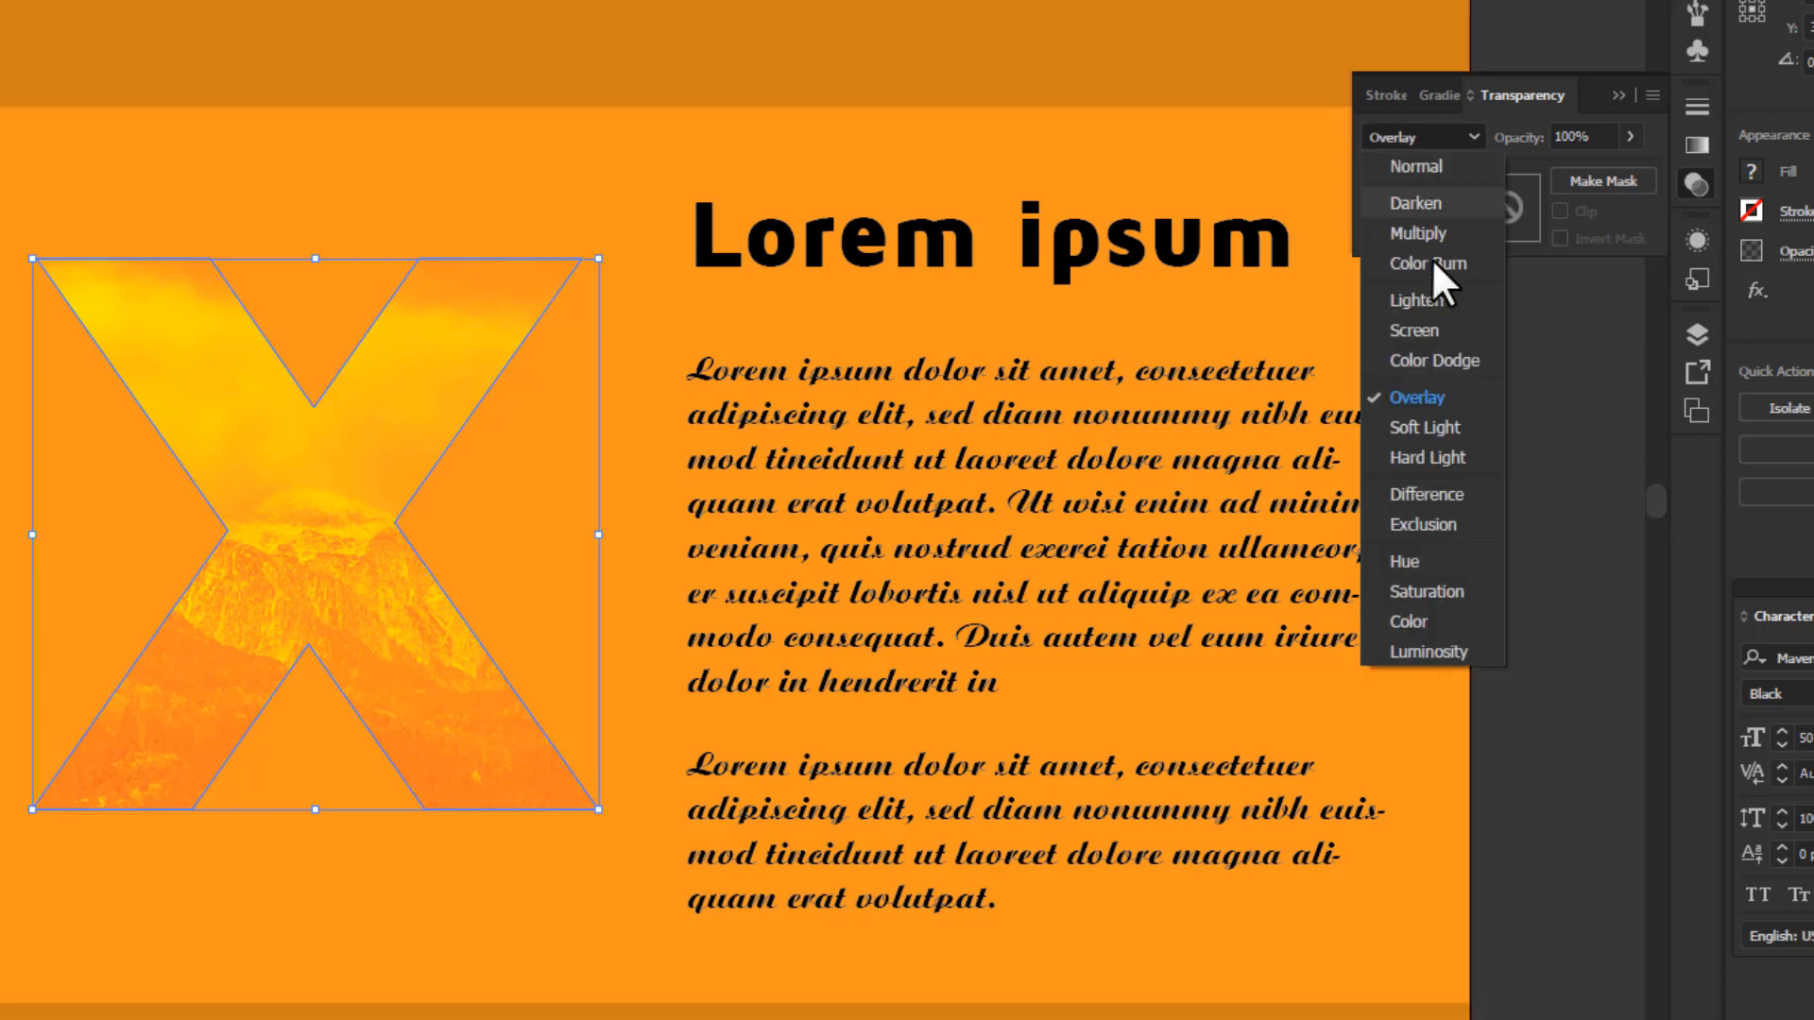
{"action": "left_click", "coordinate": [1430, 423]}
- Switch the clipped X to Hard Light blending, clear the selection and reselect the X
{"action": "key", "text": "alt+Down"}
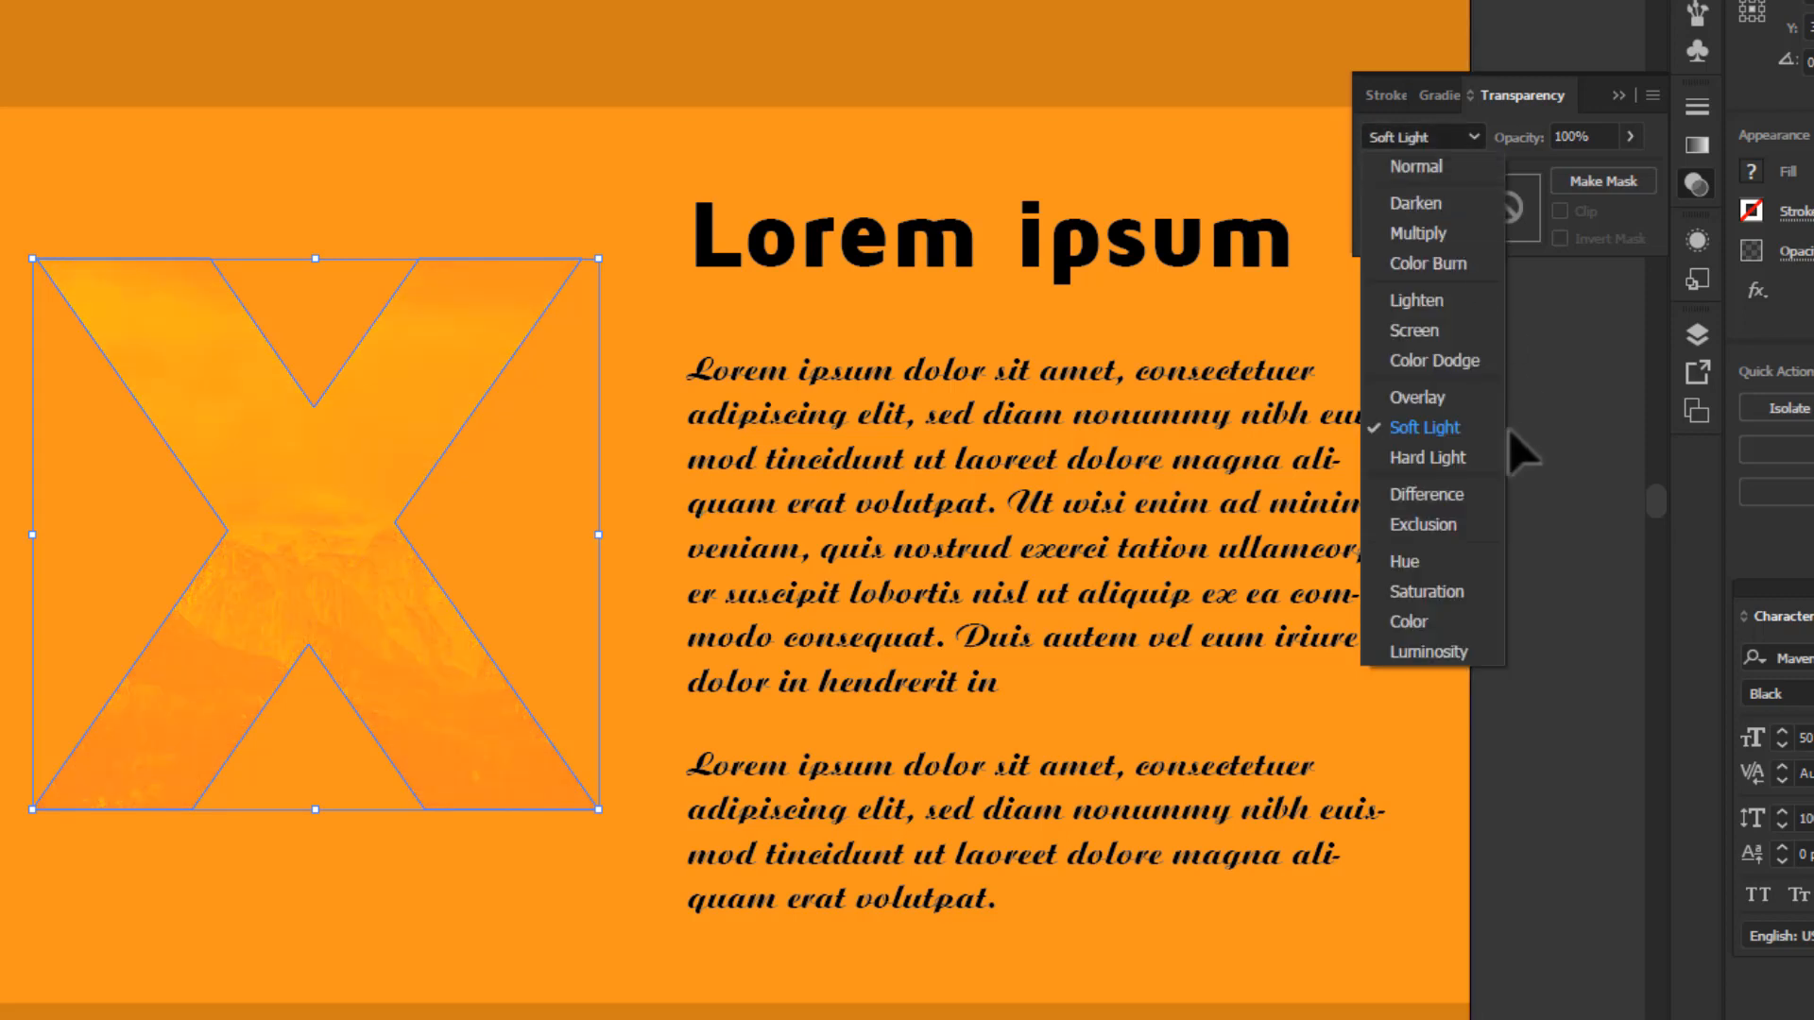
{"action": "left_click", "coordinate": [1444, 457]}
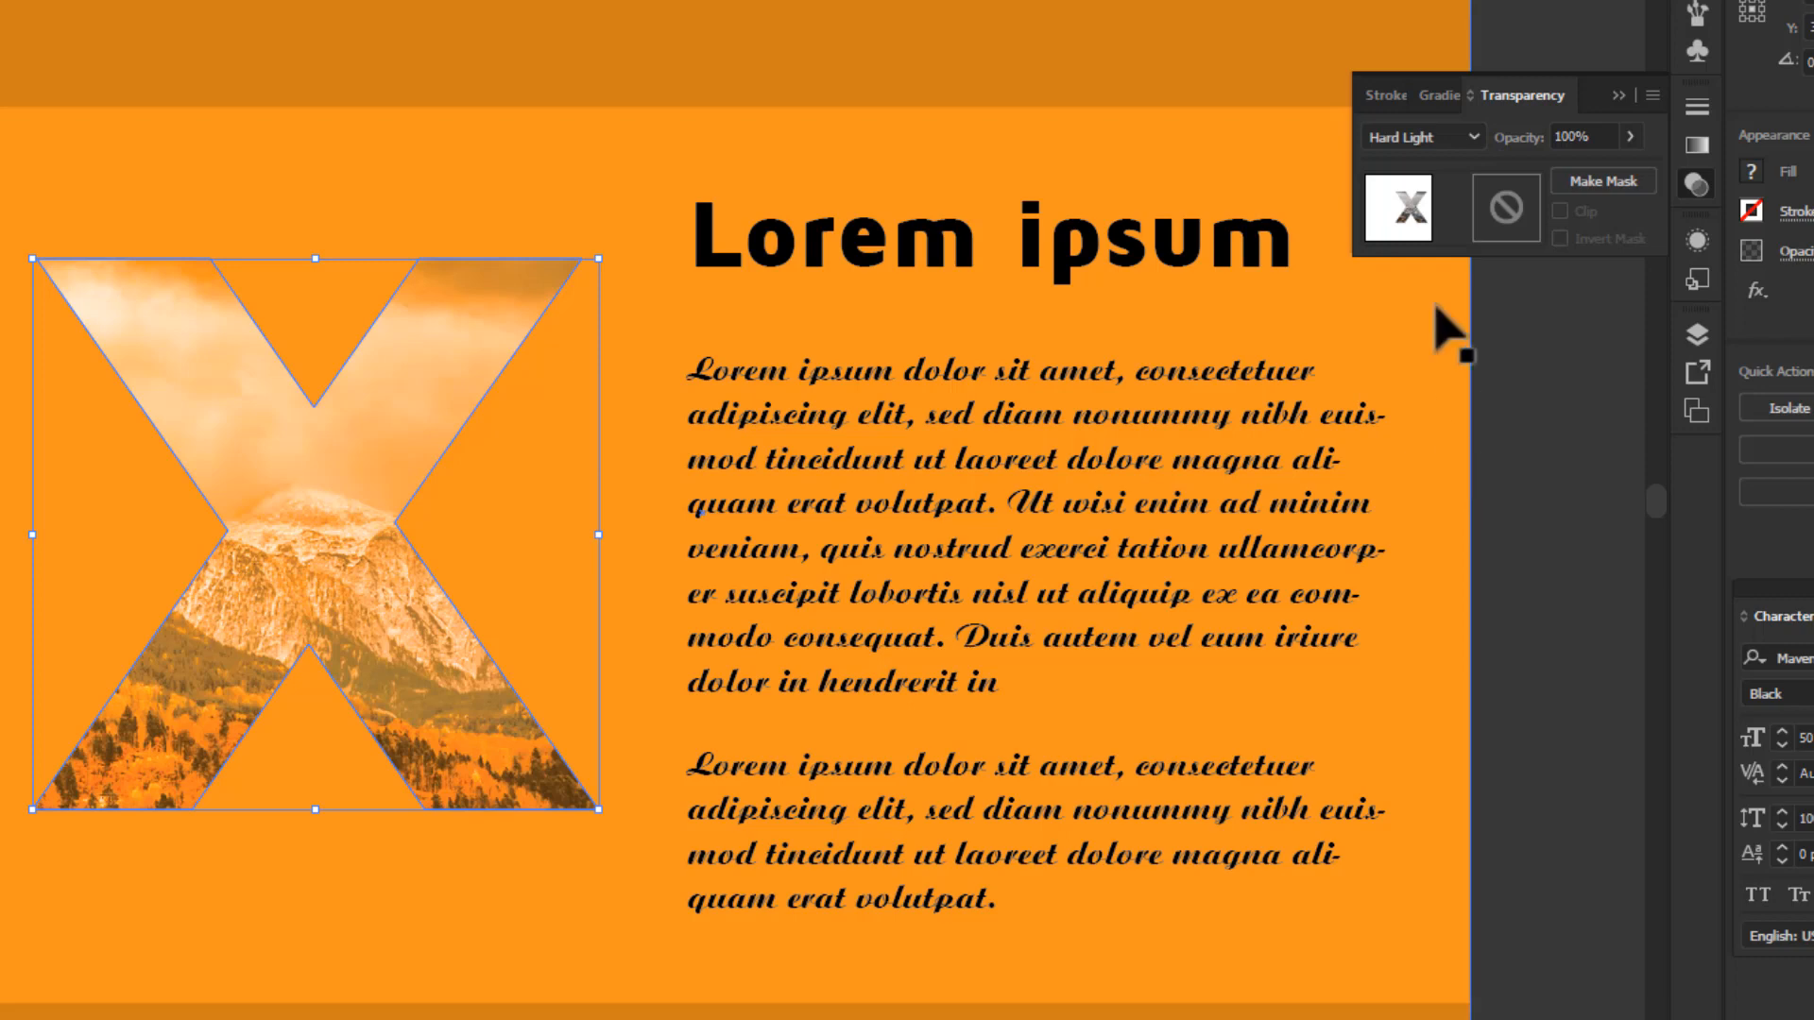
{"action": "left_click", "coordinate": [1516, 425]}
{"action": "left_click", "coordinate": [364, 458]}
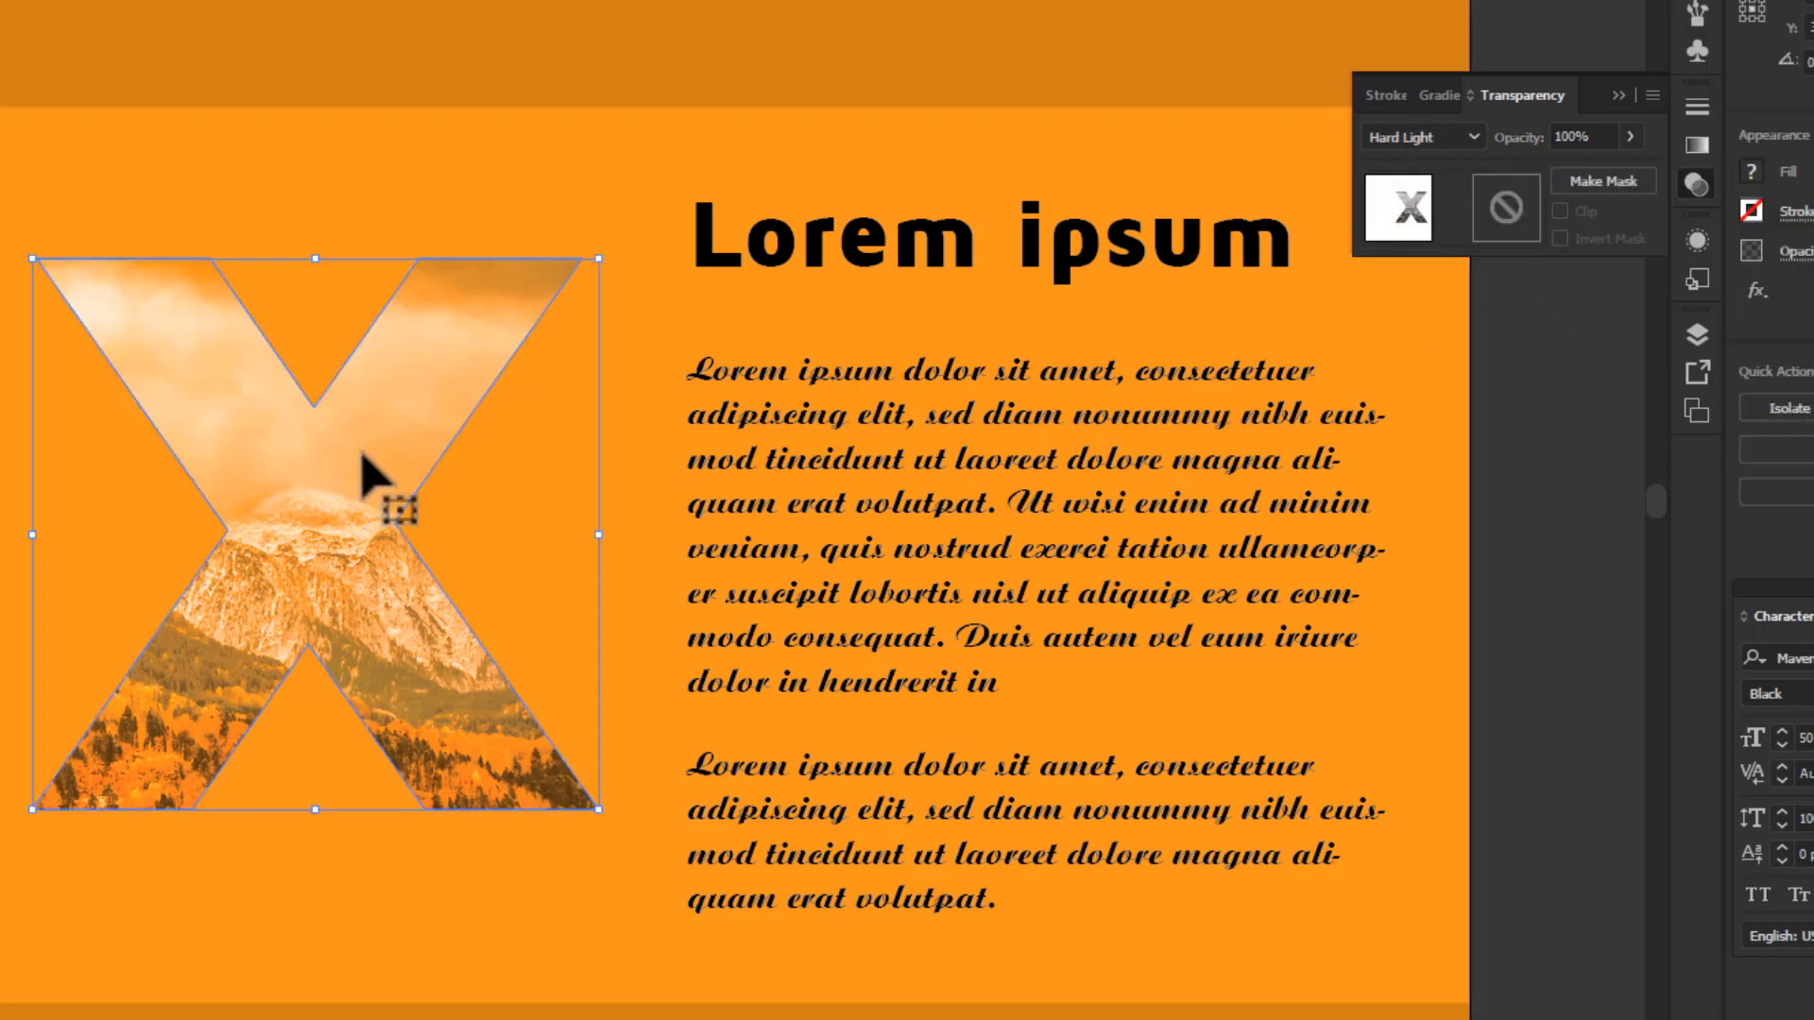
- Try the Difference and Exclusion blending modes on the clipped X
{"action": "left_click", "coordinate": [1410, 138]}
{"action": "left_click", "coordinate": [1438, 485]}
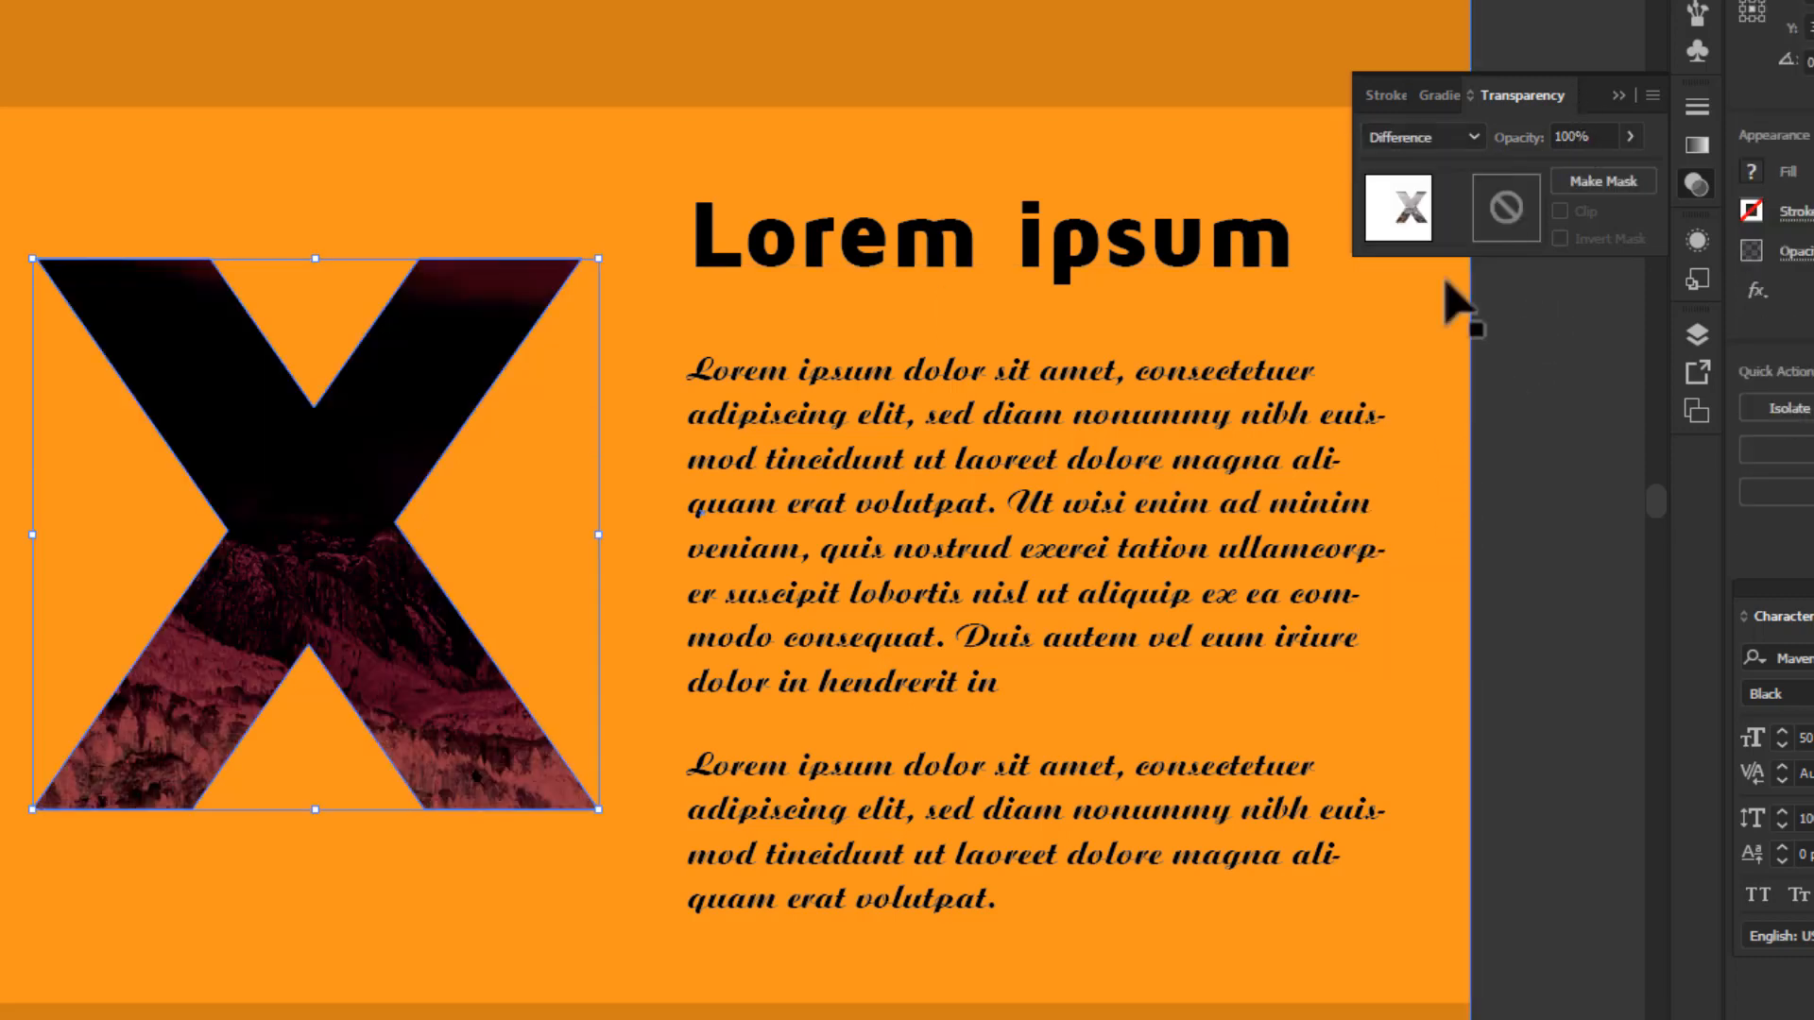
{"action": "left_click", "coordinate": [1423, 134]}
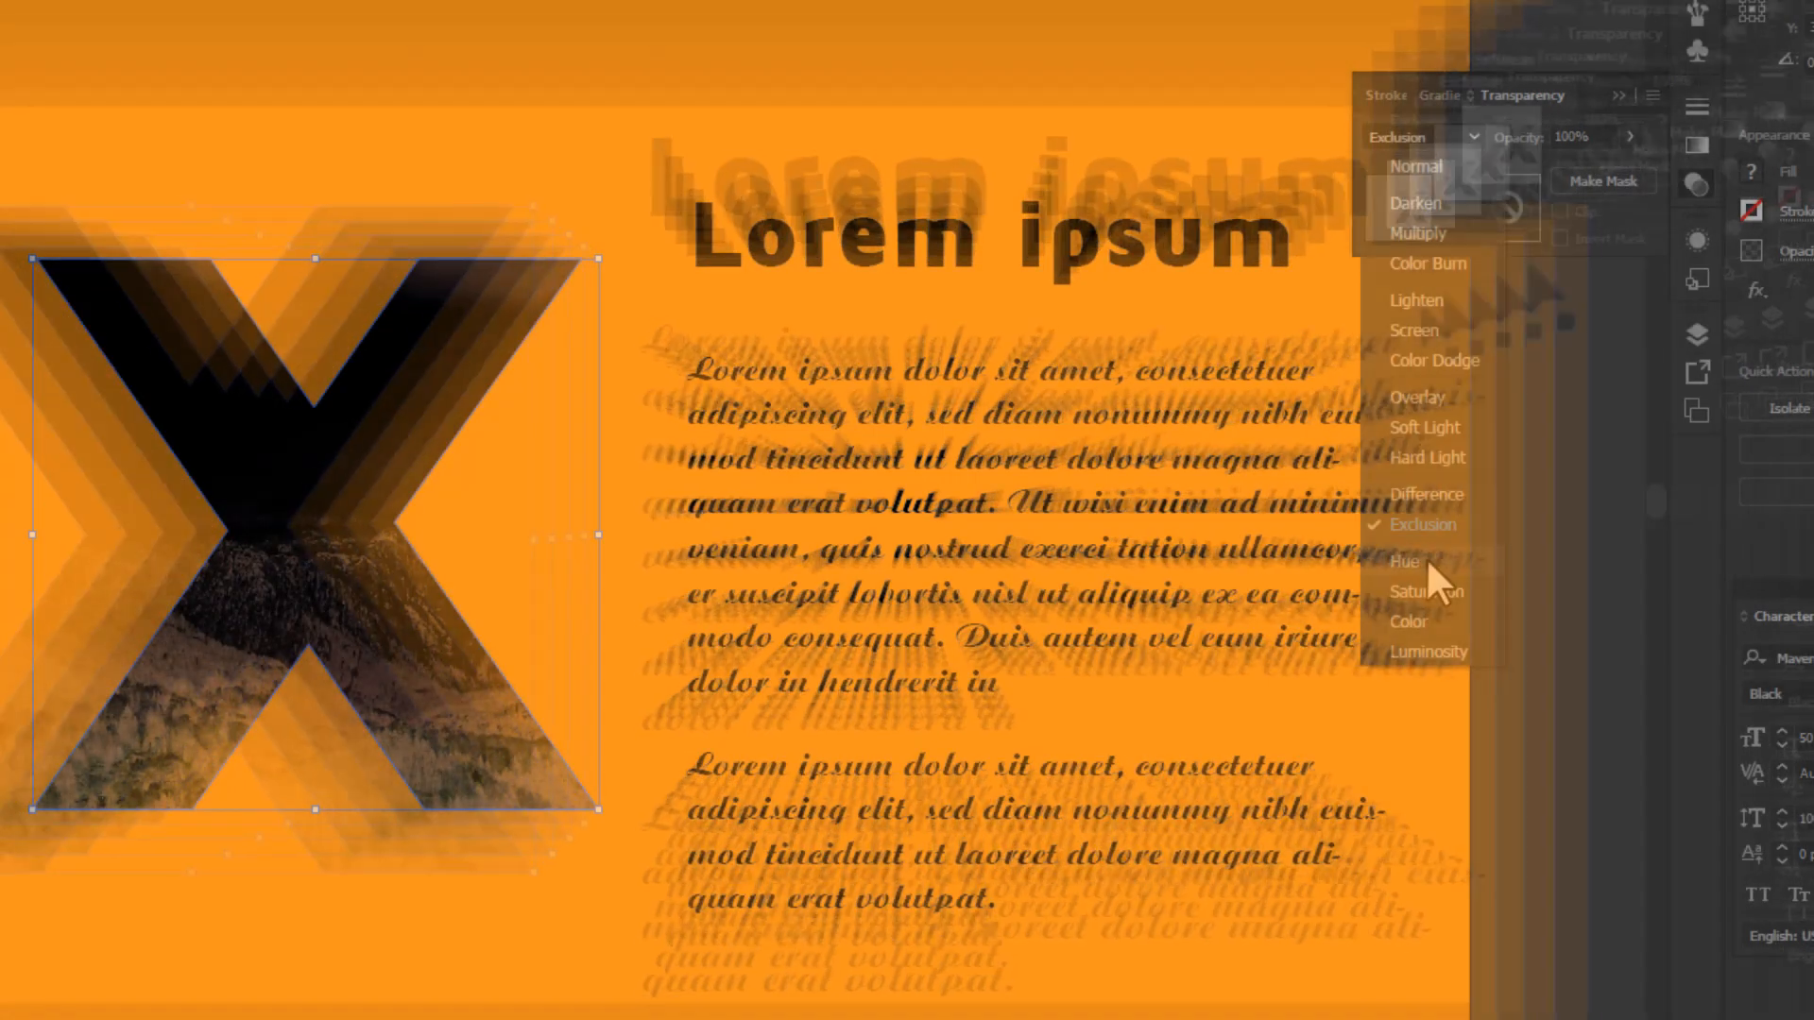
- Try the Hue, Saturation and Color blending modes on the clipped X
{"action": "left_click", "coordinate": [1408, 561]}
{"action": "left_click", "coordinate": [1422, 137]}
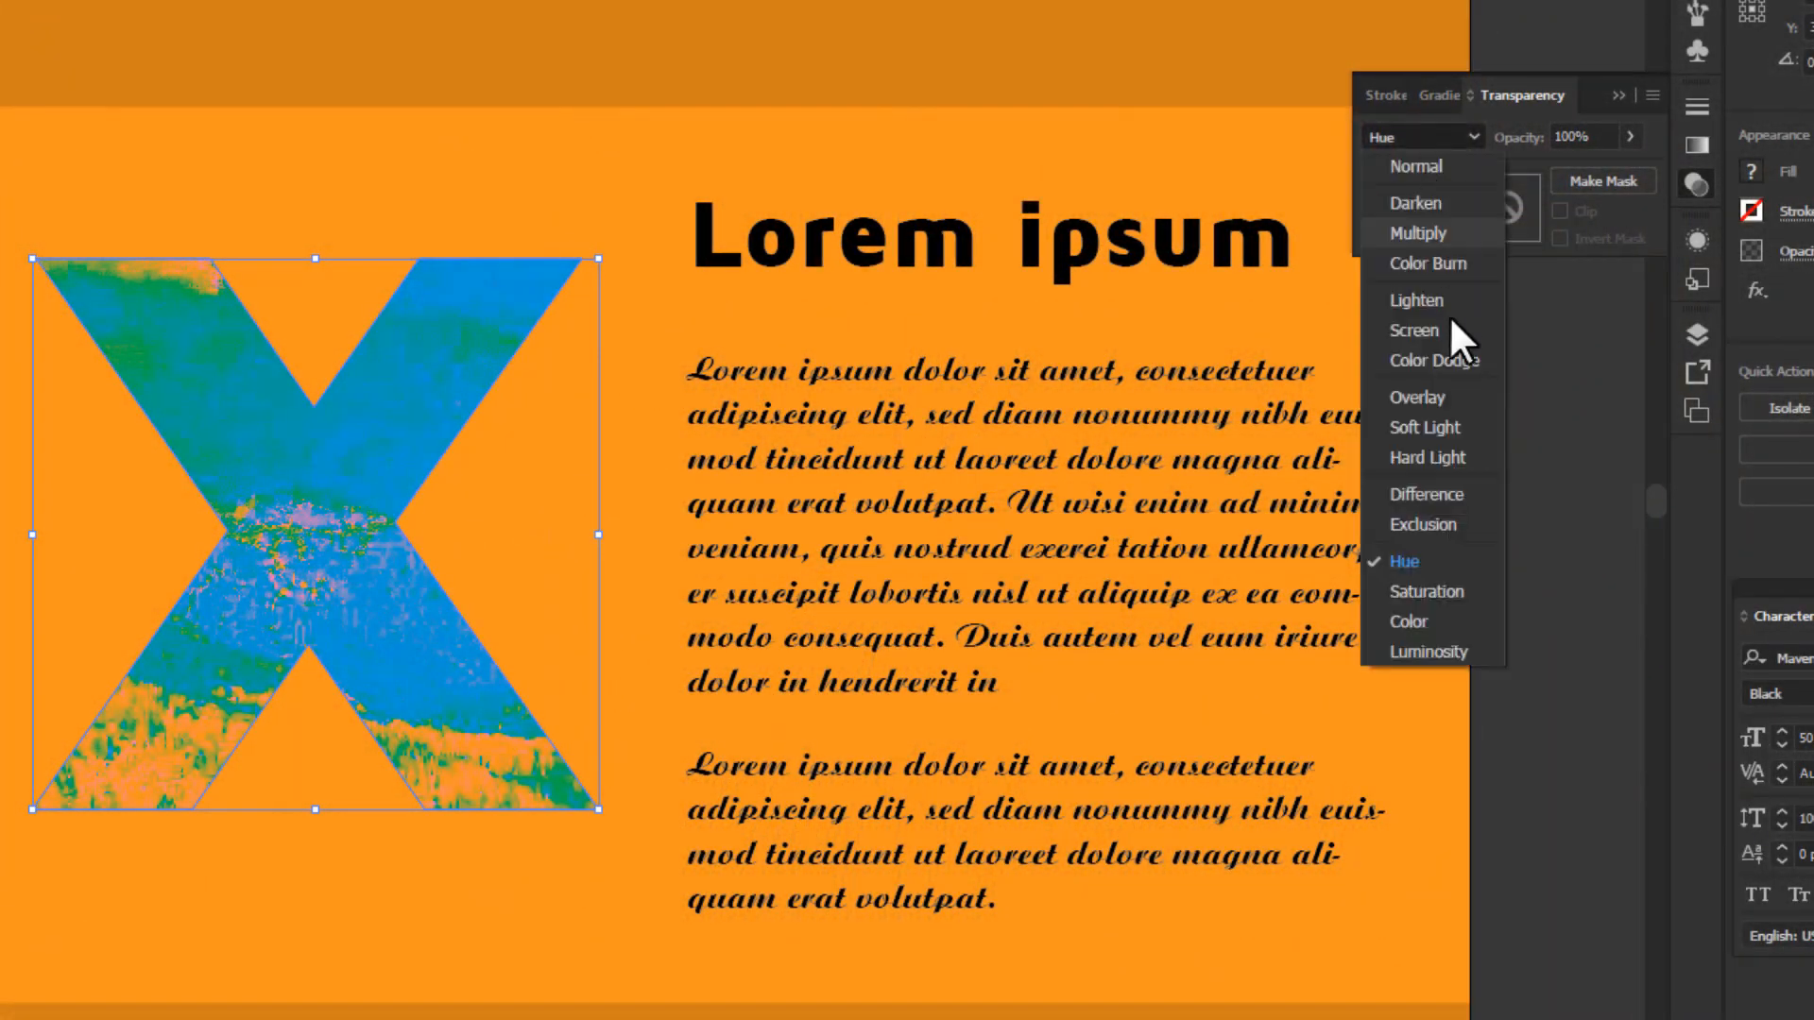
{"action": "left_click", "coordinate": [1427, 590]}
{"action": "left_click", "coordinate": [1423, 132]}
{"action": "left_click", "coordinate": [1423, 621]}
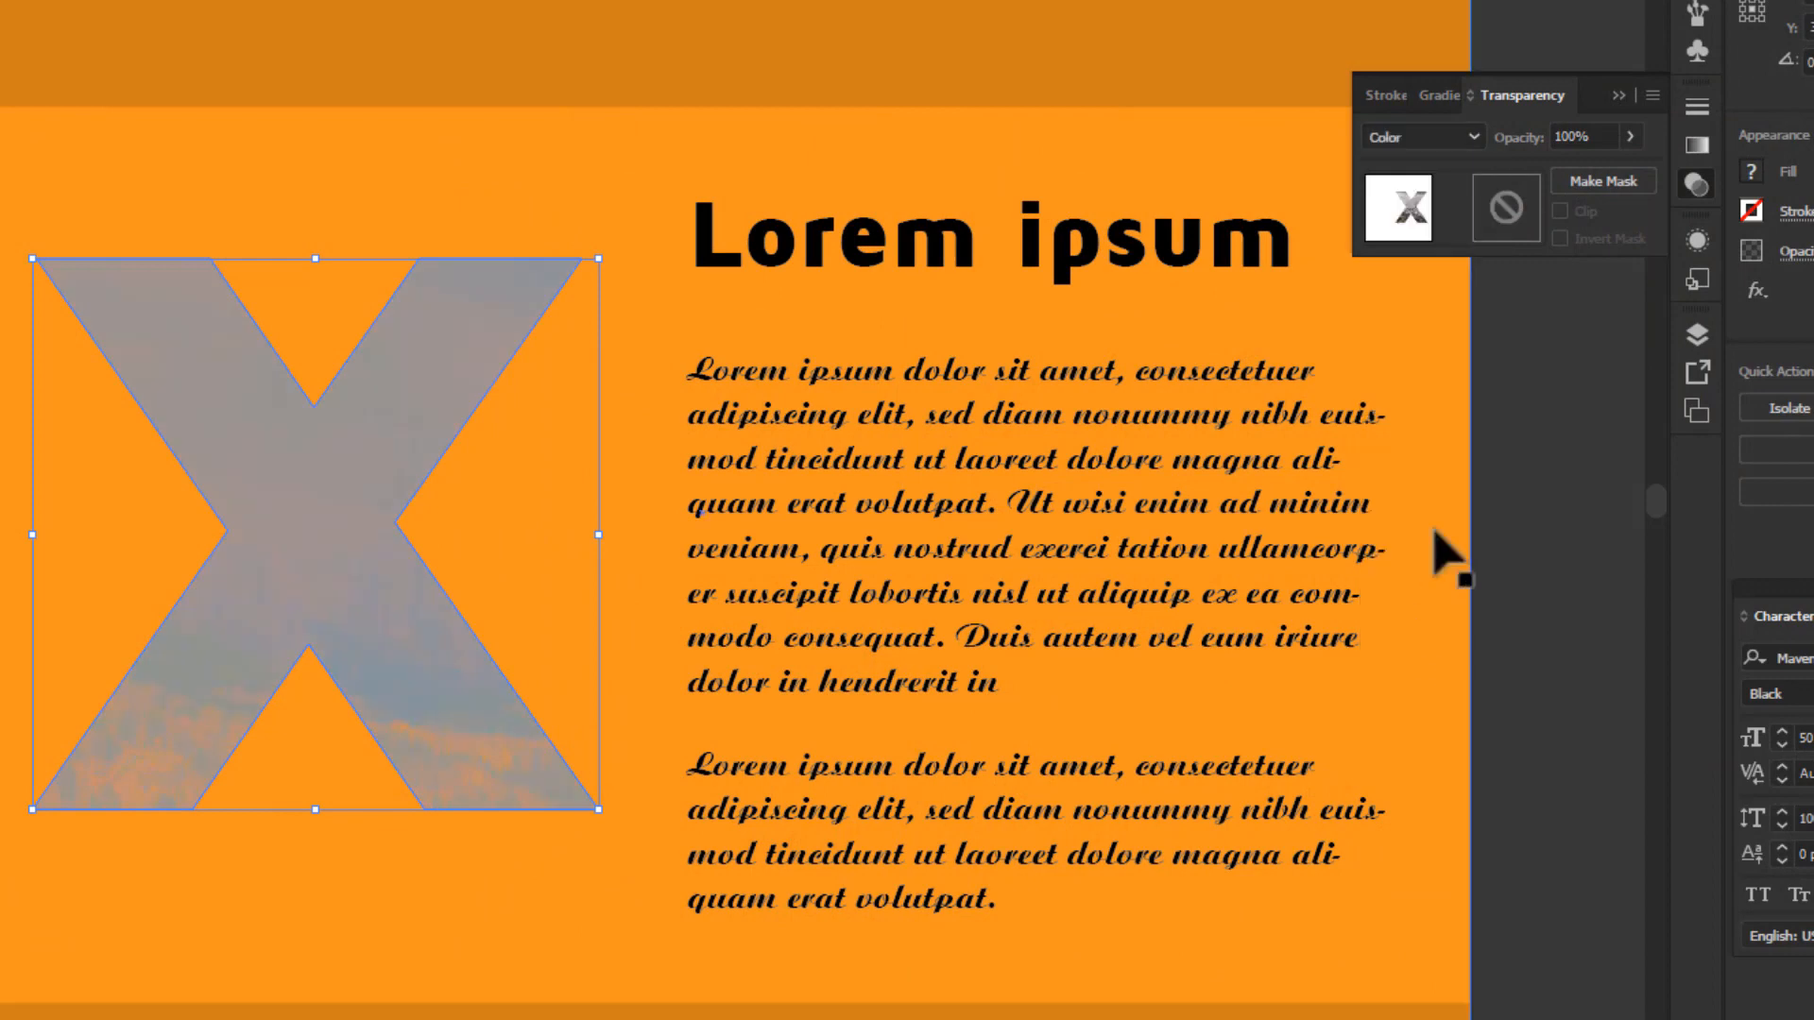
- Compare Darken with Multiply on the clipped X, leaving it on Multiply and deselected
{"action": "left_click", "coordinate": [1438, 152]}
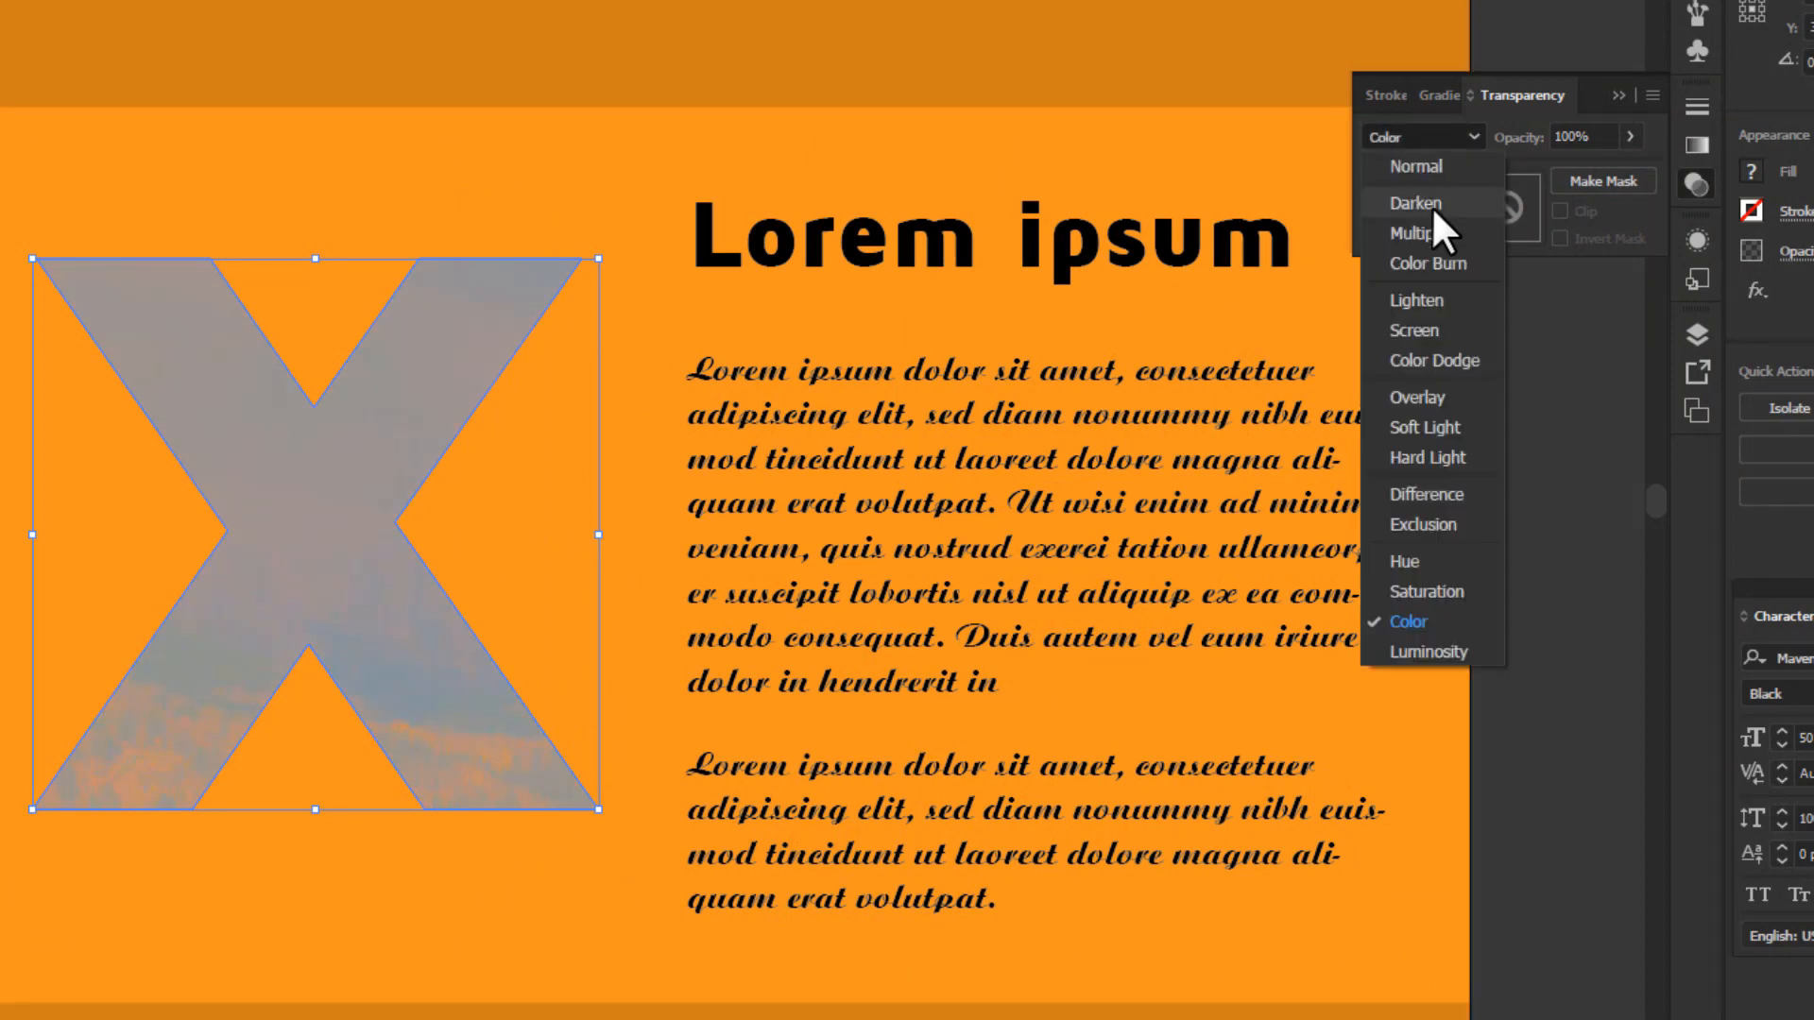
{"action": "left_click", "coordinate": [1417, 203]}
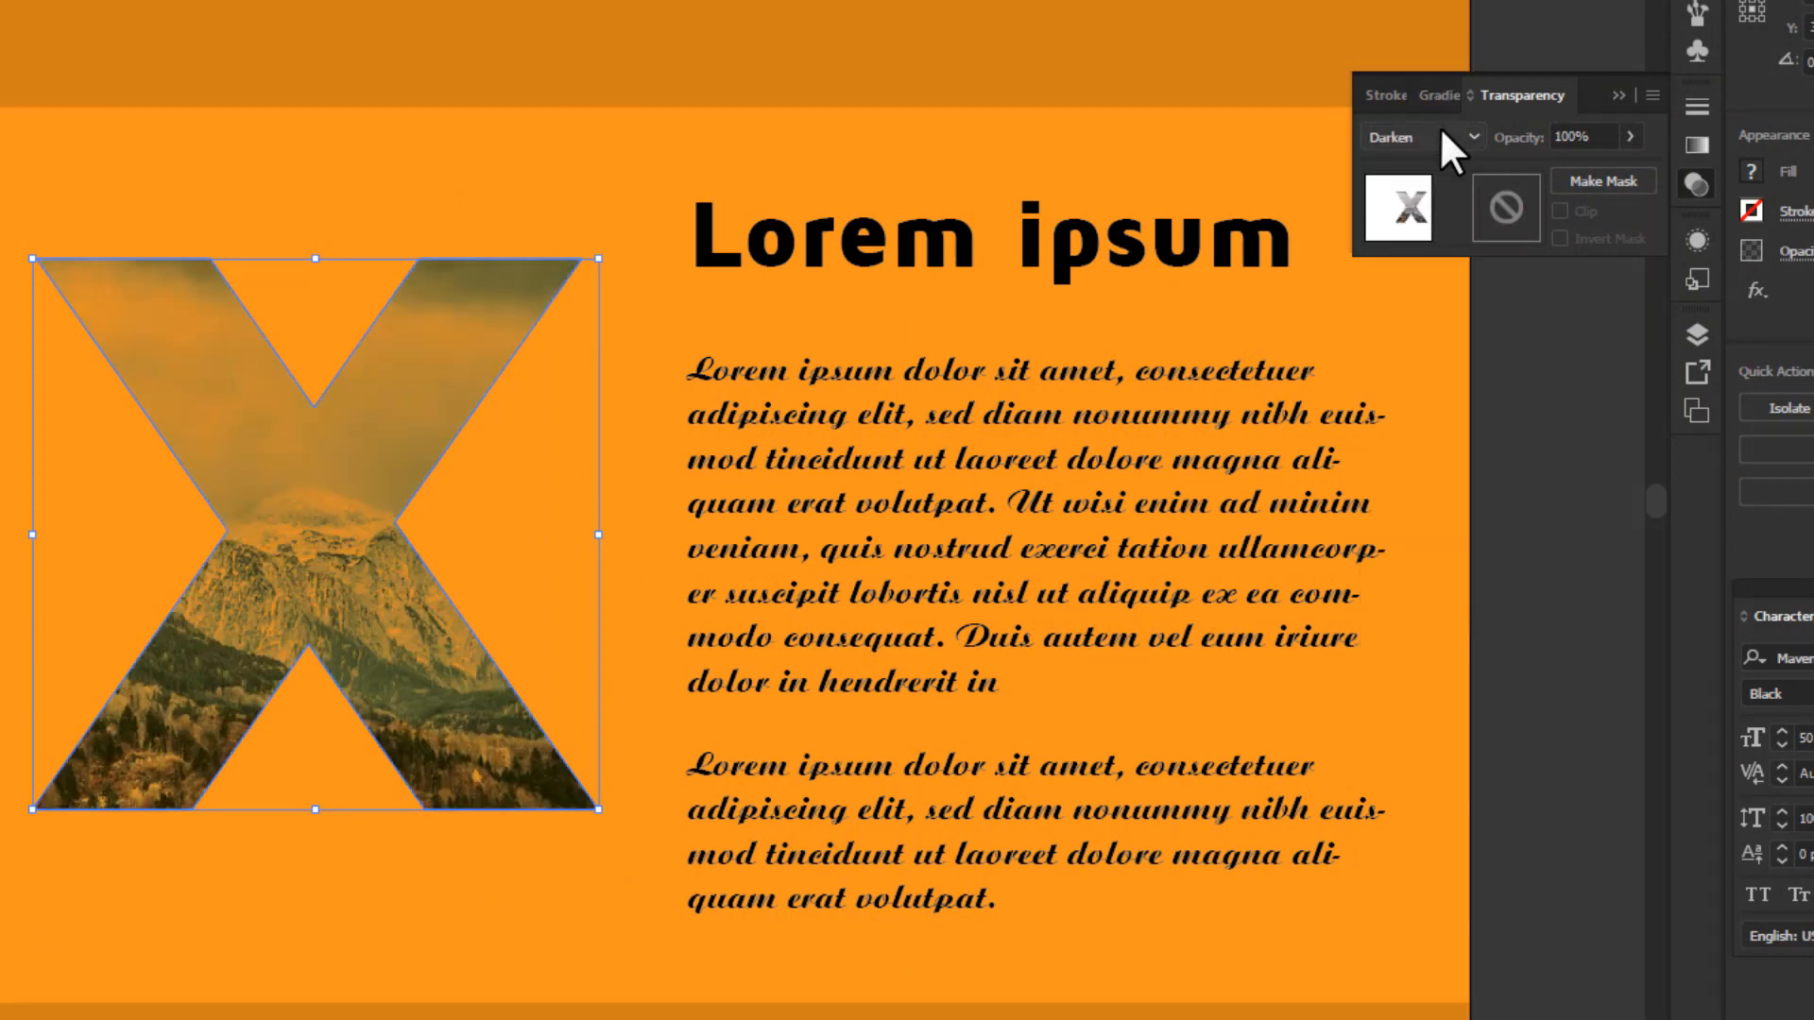
{"action": "left_click", "coordinate": [1440, 137]}
{"action": "left_click", "coordinate": [1426, 235]}
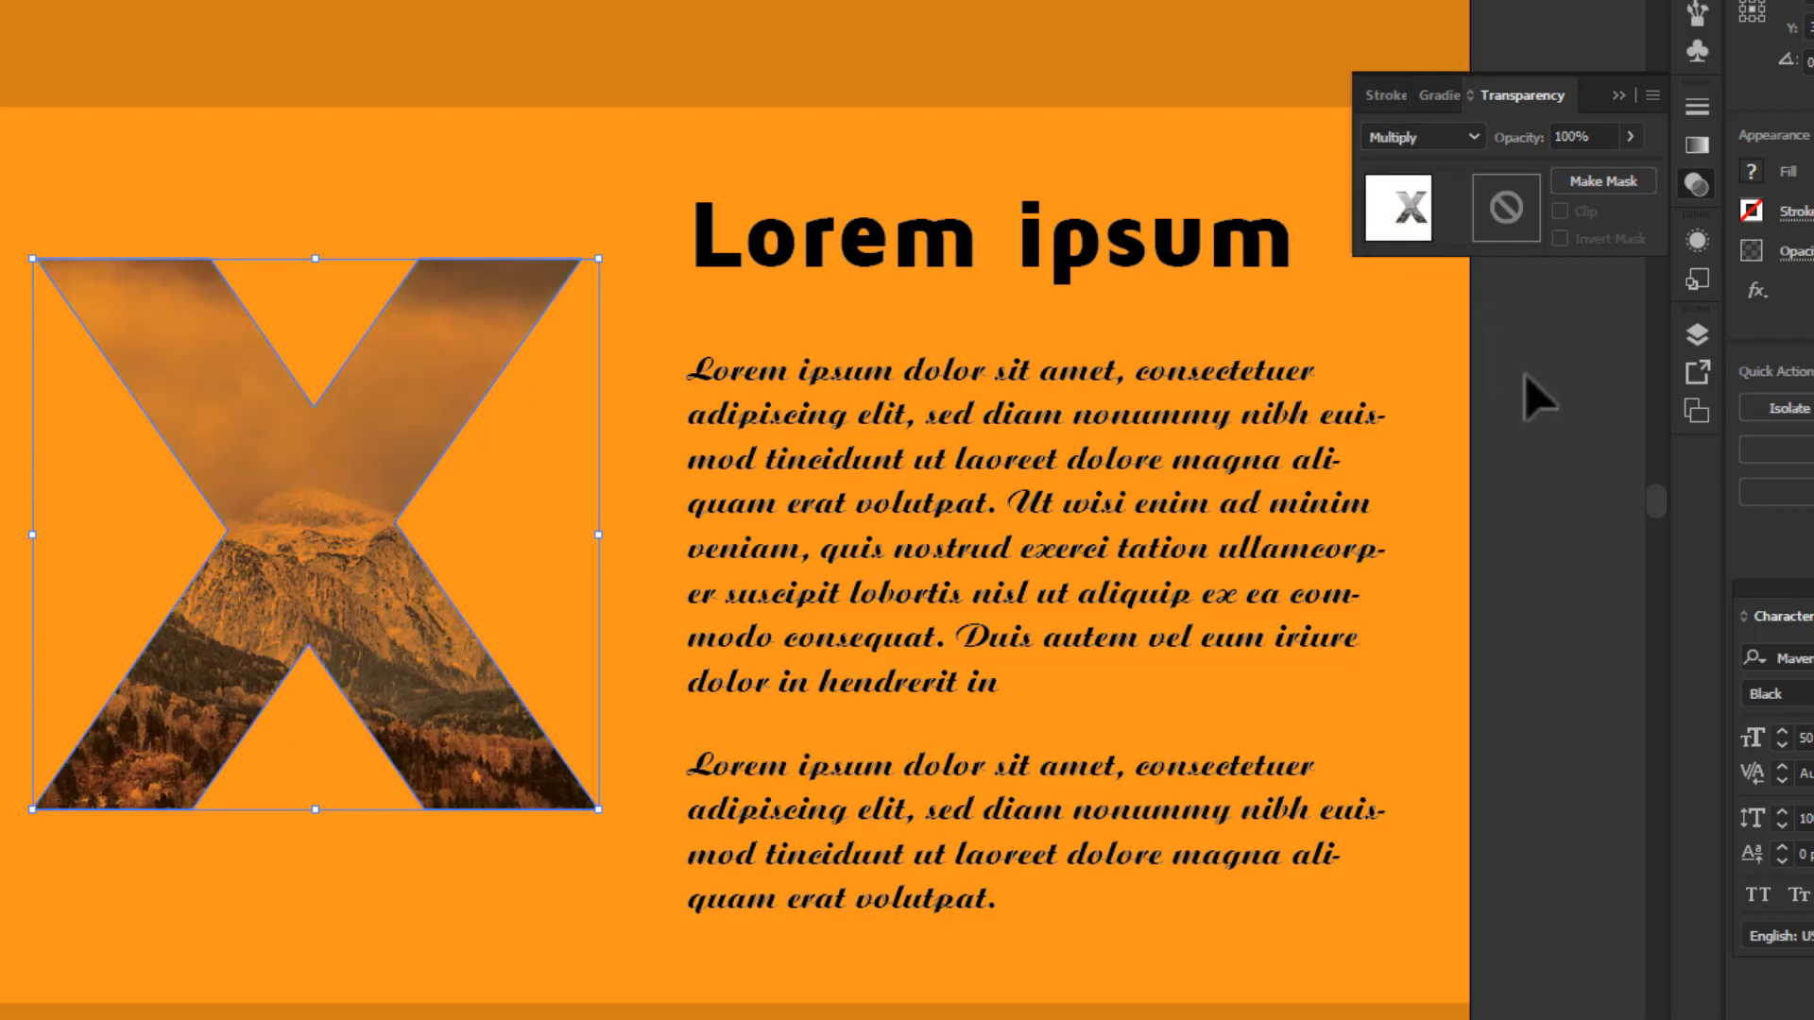
{"action": "left_click", "coordinate": [1530, 401]}
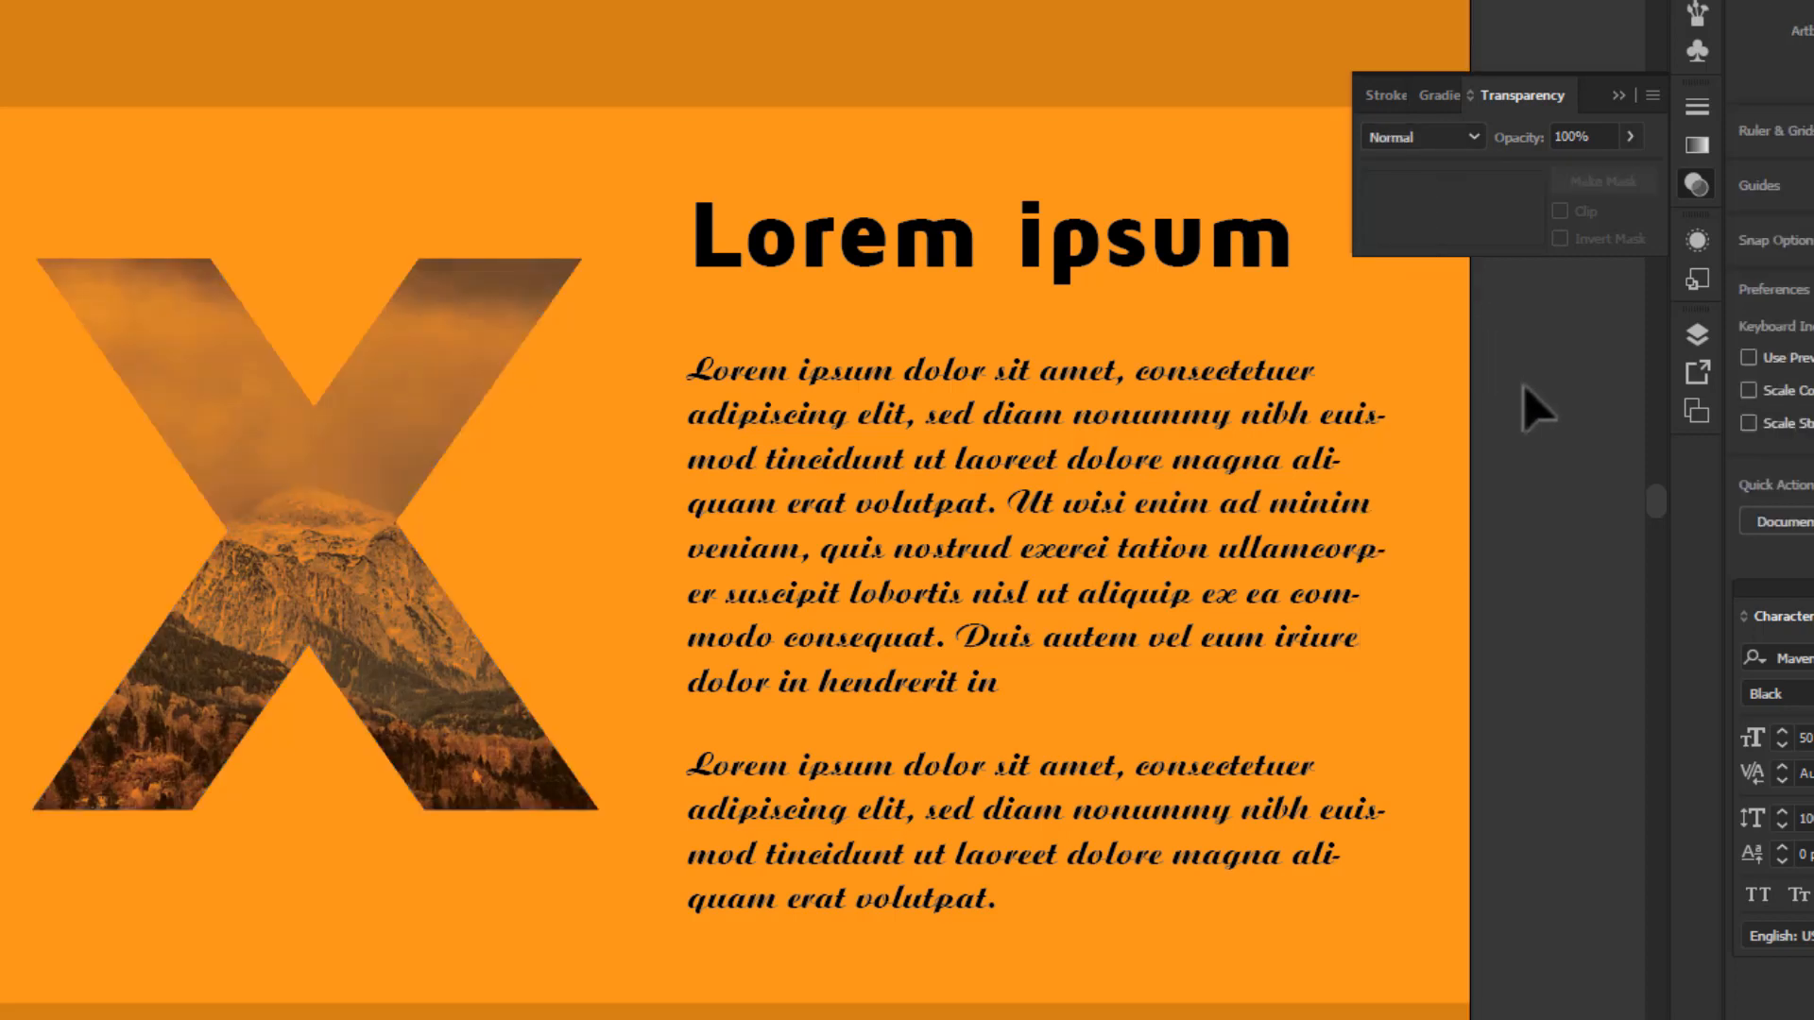
- Reselect the clipped X, set its blending mode back to Darken and deselect it
{"action": "left_click", "coordinate": [511, 389]}
{"action": "left_click", "coordinate": [1437, 140]}
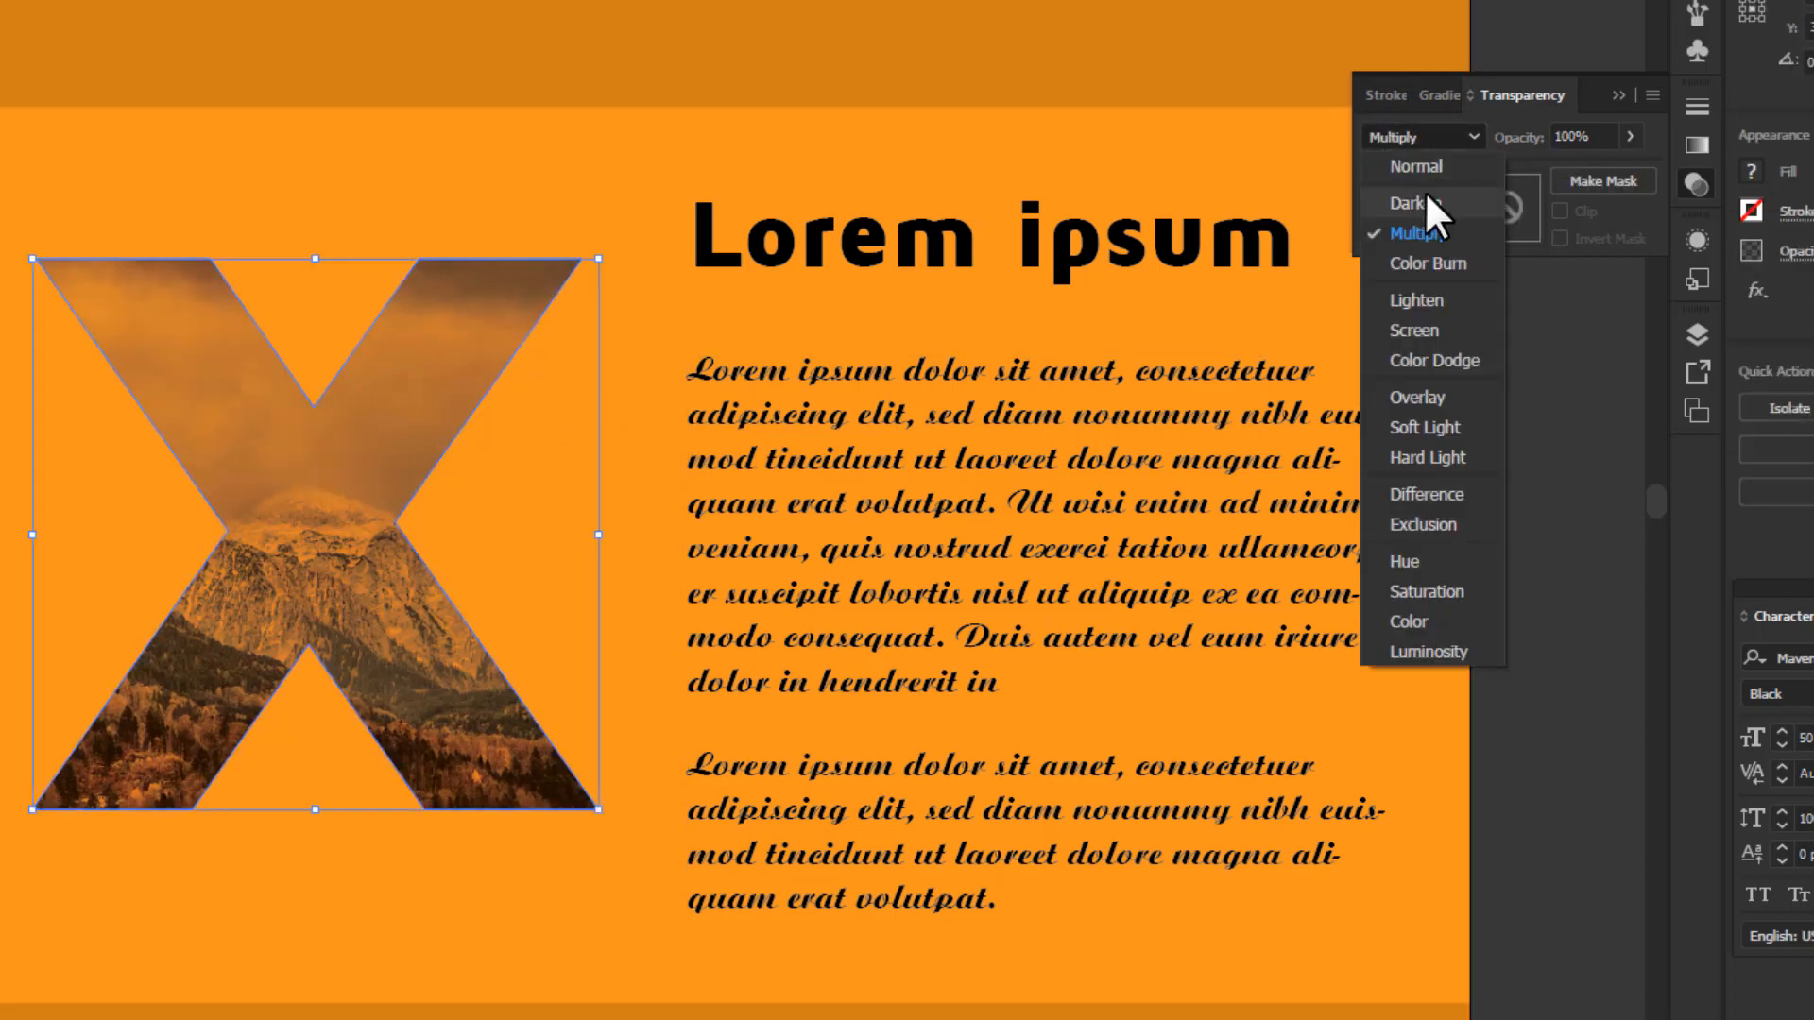
{"action": "left_click", "coordinate": [1425, 200]}
{"action": "left_click", "coordinate": [1469, 455]}
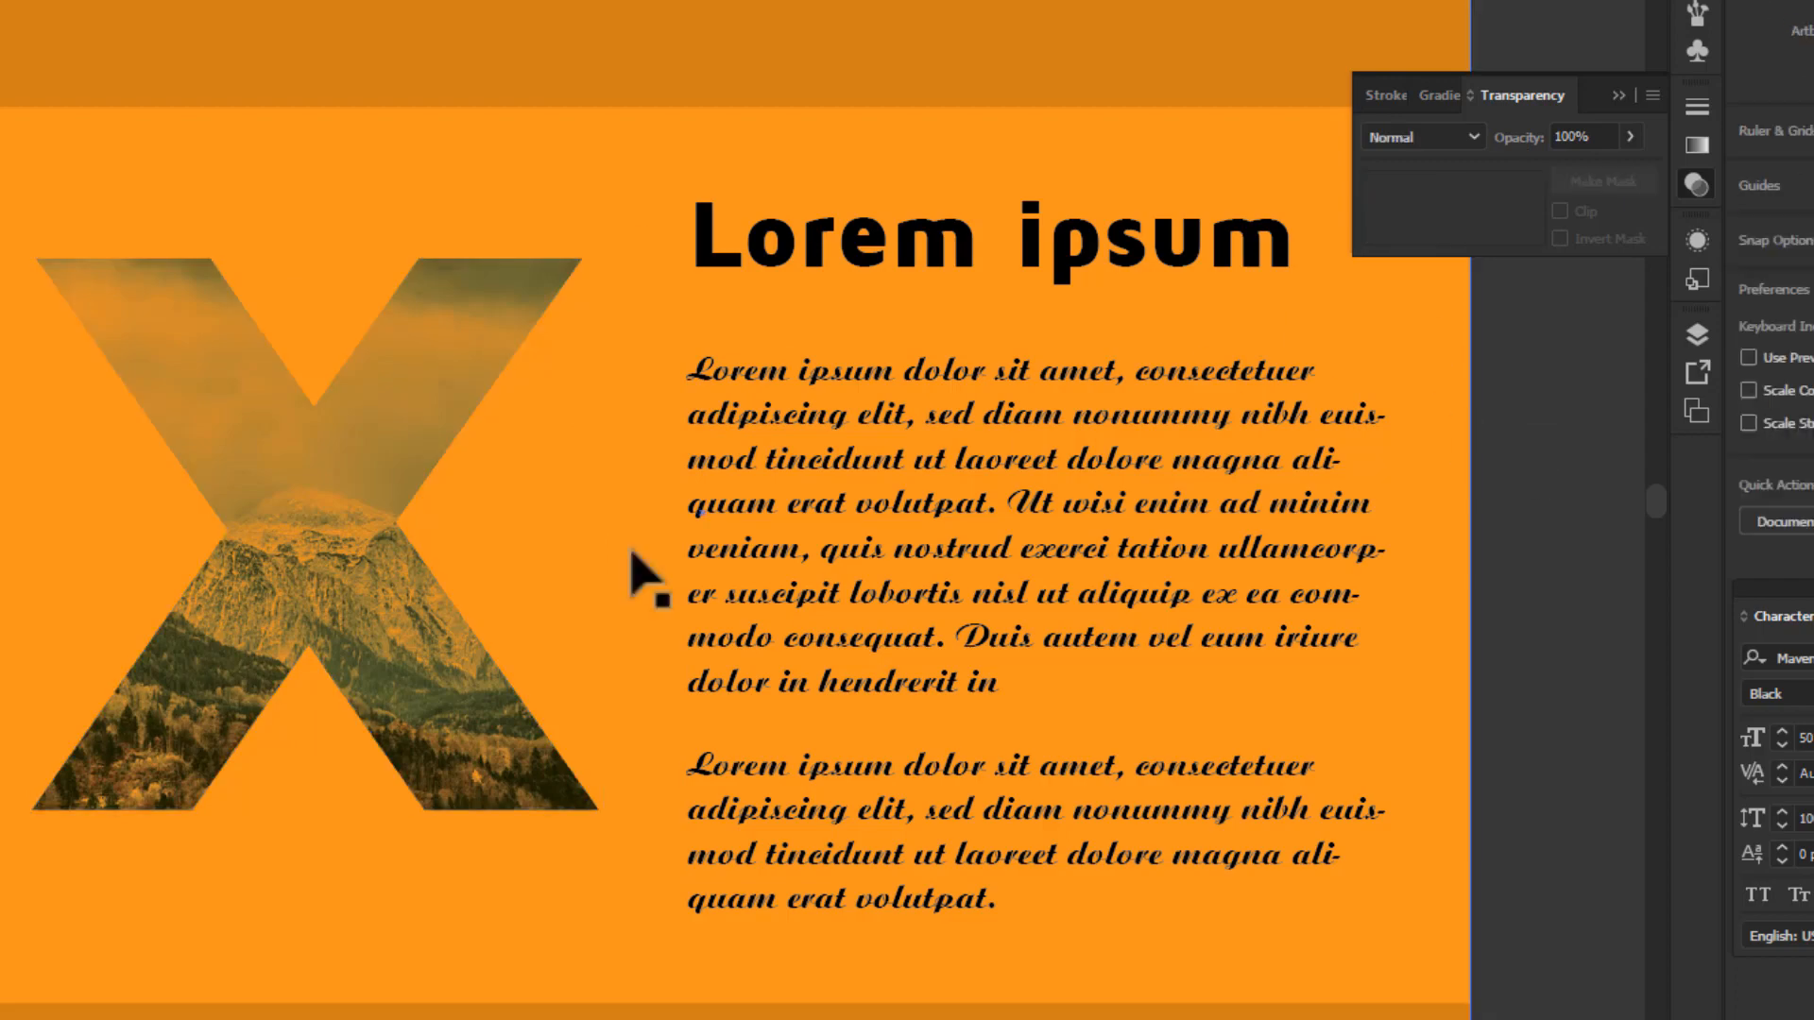
- Select the clipped X, set its blending mode to Multiply and clear the selection
{"action": "left_click", "coordinate": [470, 607]}
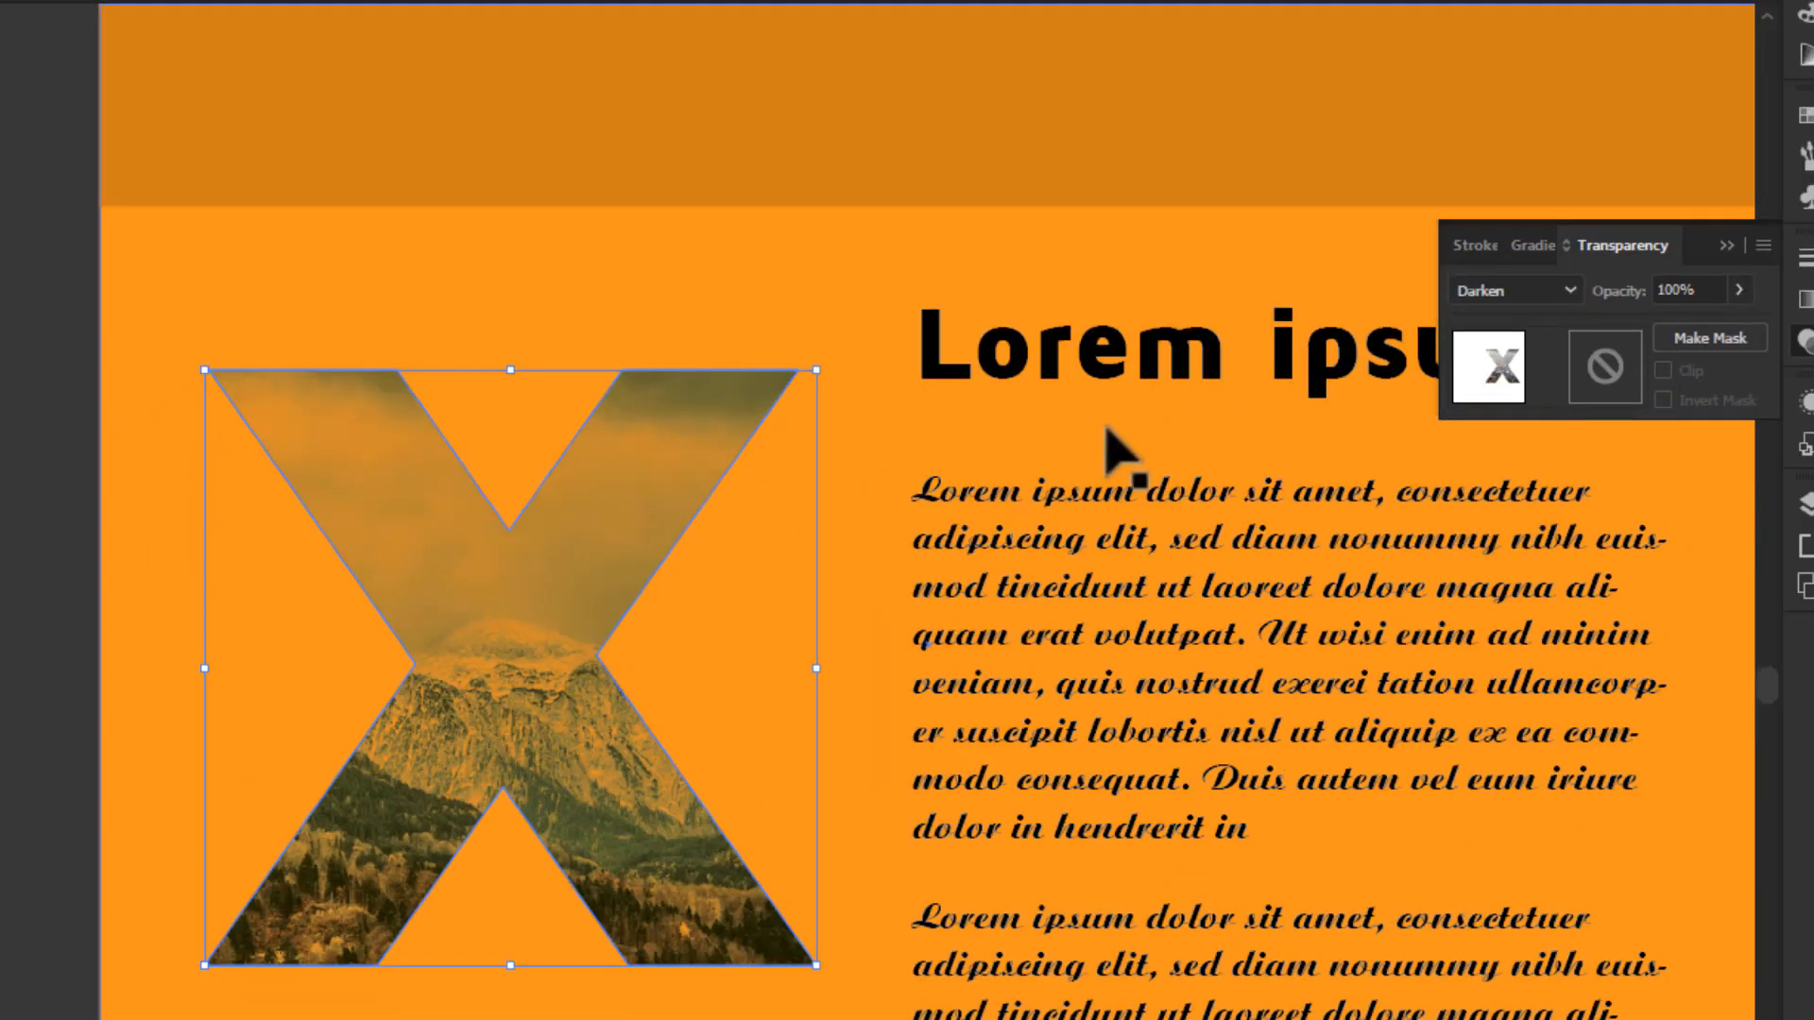
{"action": "left_click", "coordinate": [1511, 290]}
{"action": "left_click", "coordinate": [1512, 389]}
{"action": "left_click_drag", "start_coordinate": [1019, 635], "coordinate": [771, 645]}
{"action": "left_click", "coordinate": [186, 439]}
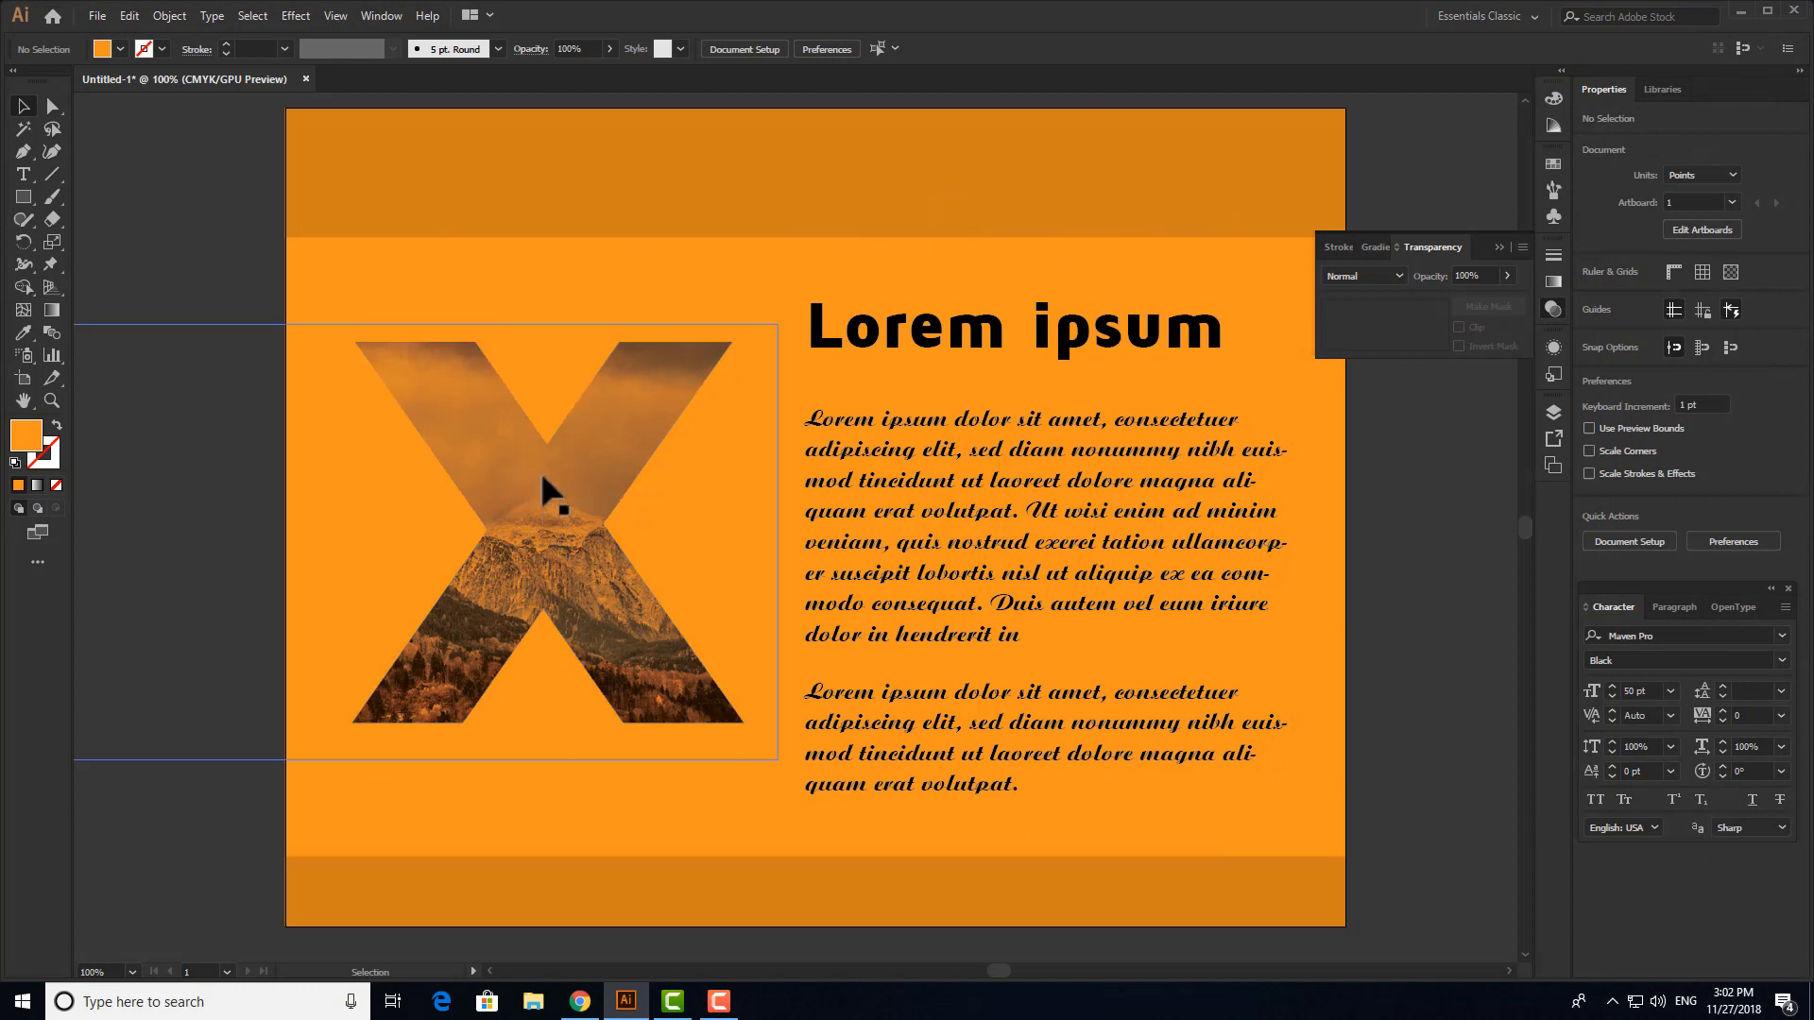
- Lower the opacity of the Multiply-blended X to 64% and deselect it
{"action": "left_click", "coordinate": [558, 518]}
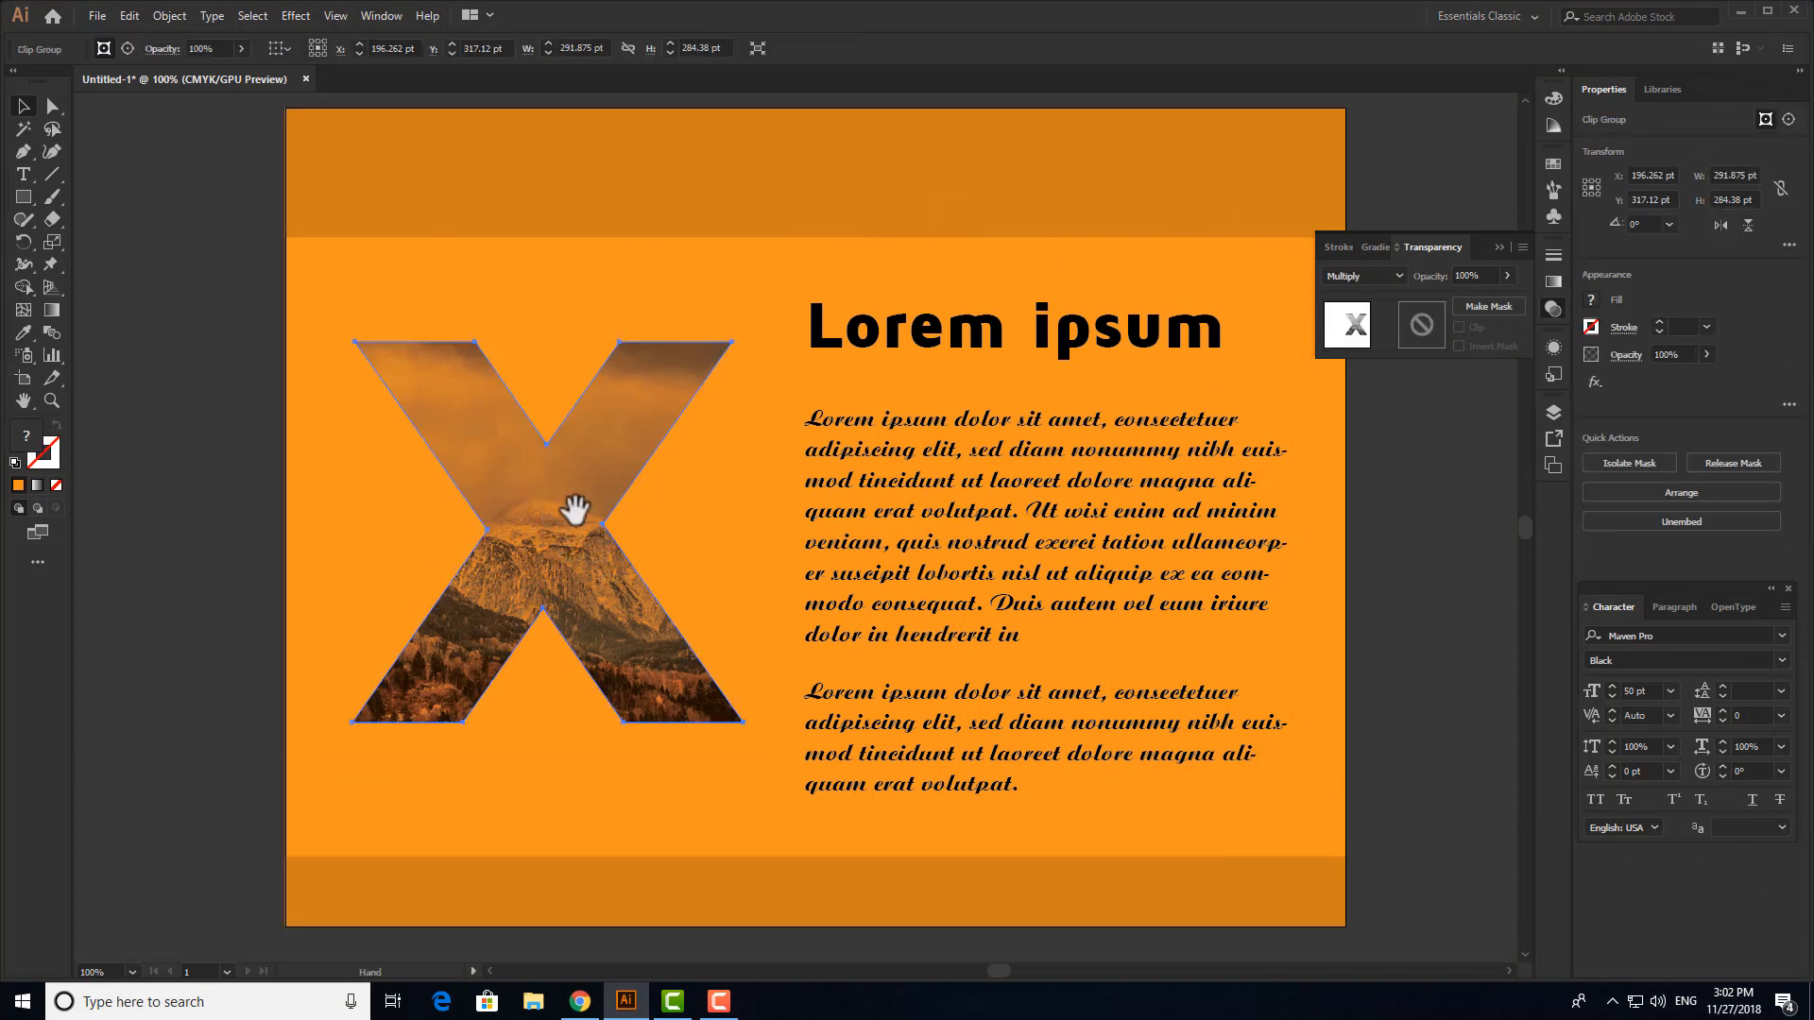
{"action": "left_click_drag", "start_coordinate": [575, 510], "coordinate": [696, 513]}
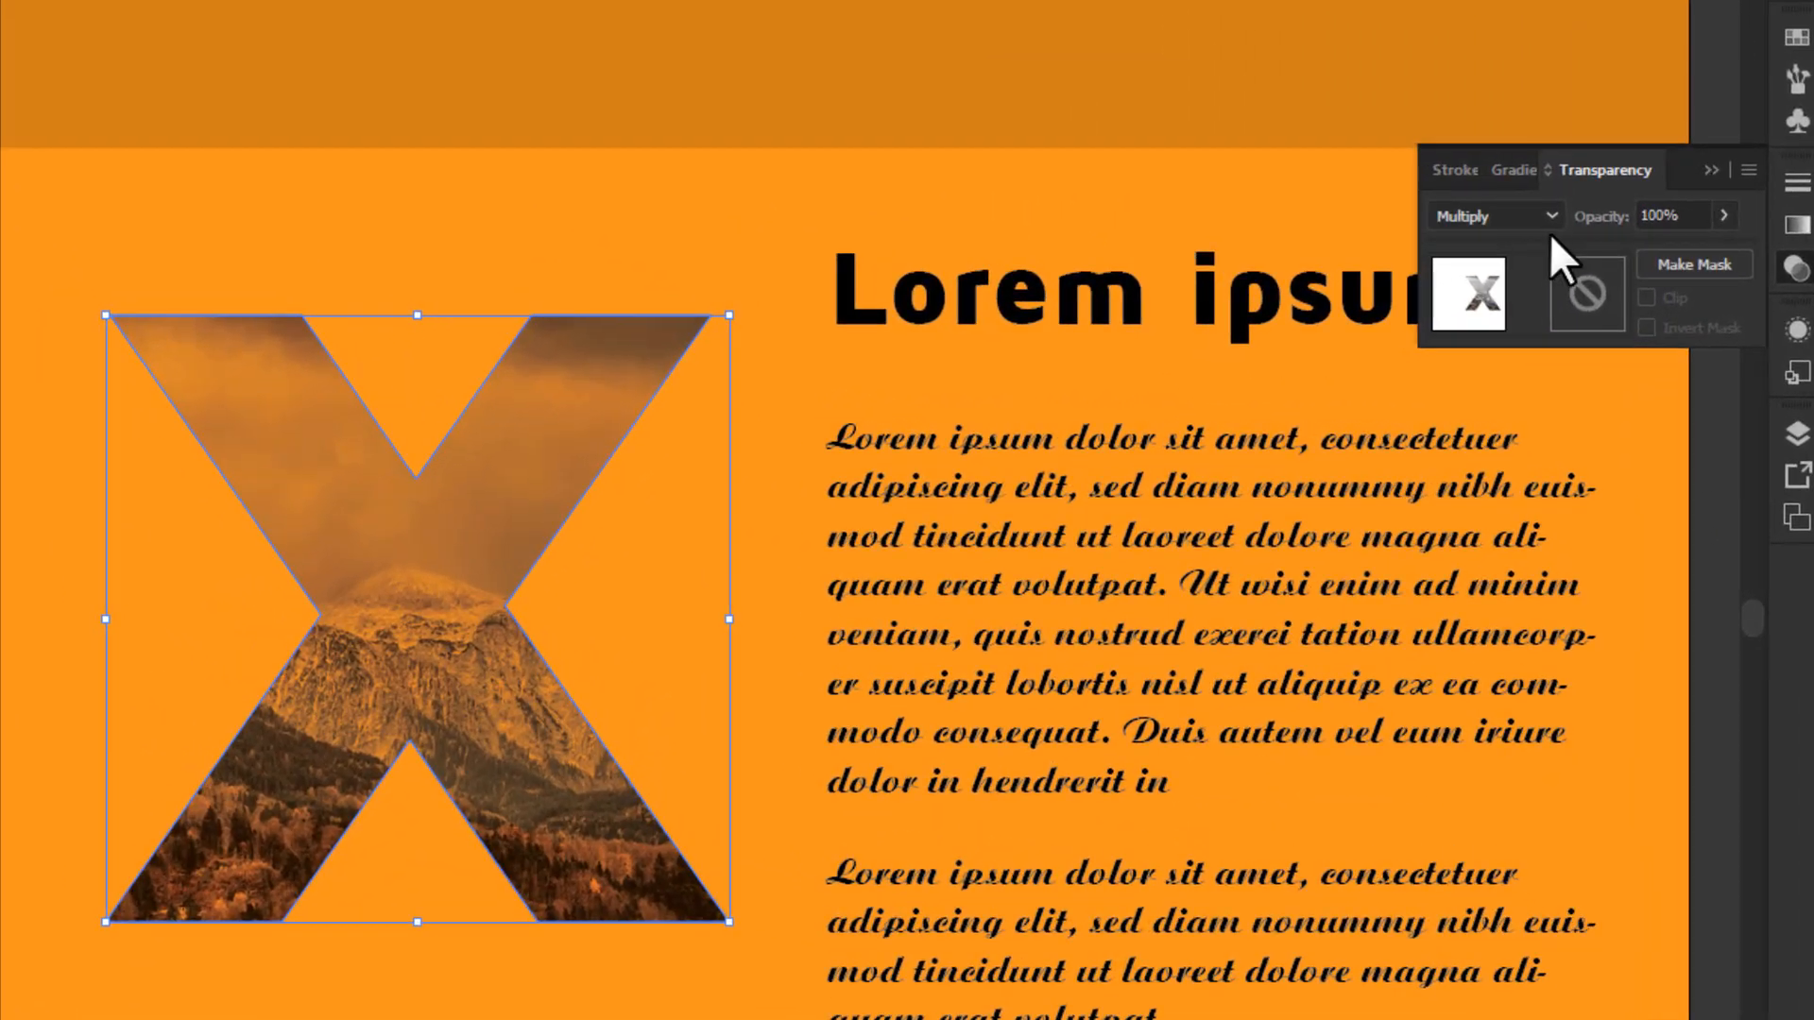
{"action": "left_click", "coordinate": [1718, 213]}
{"action": "left_click_drag", "start_coordinate": [1714, 247], "coordinate": [1663, 251]}
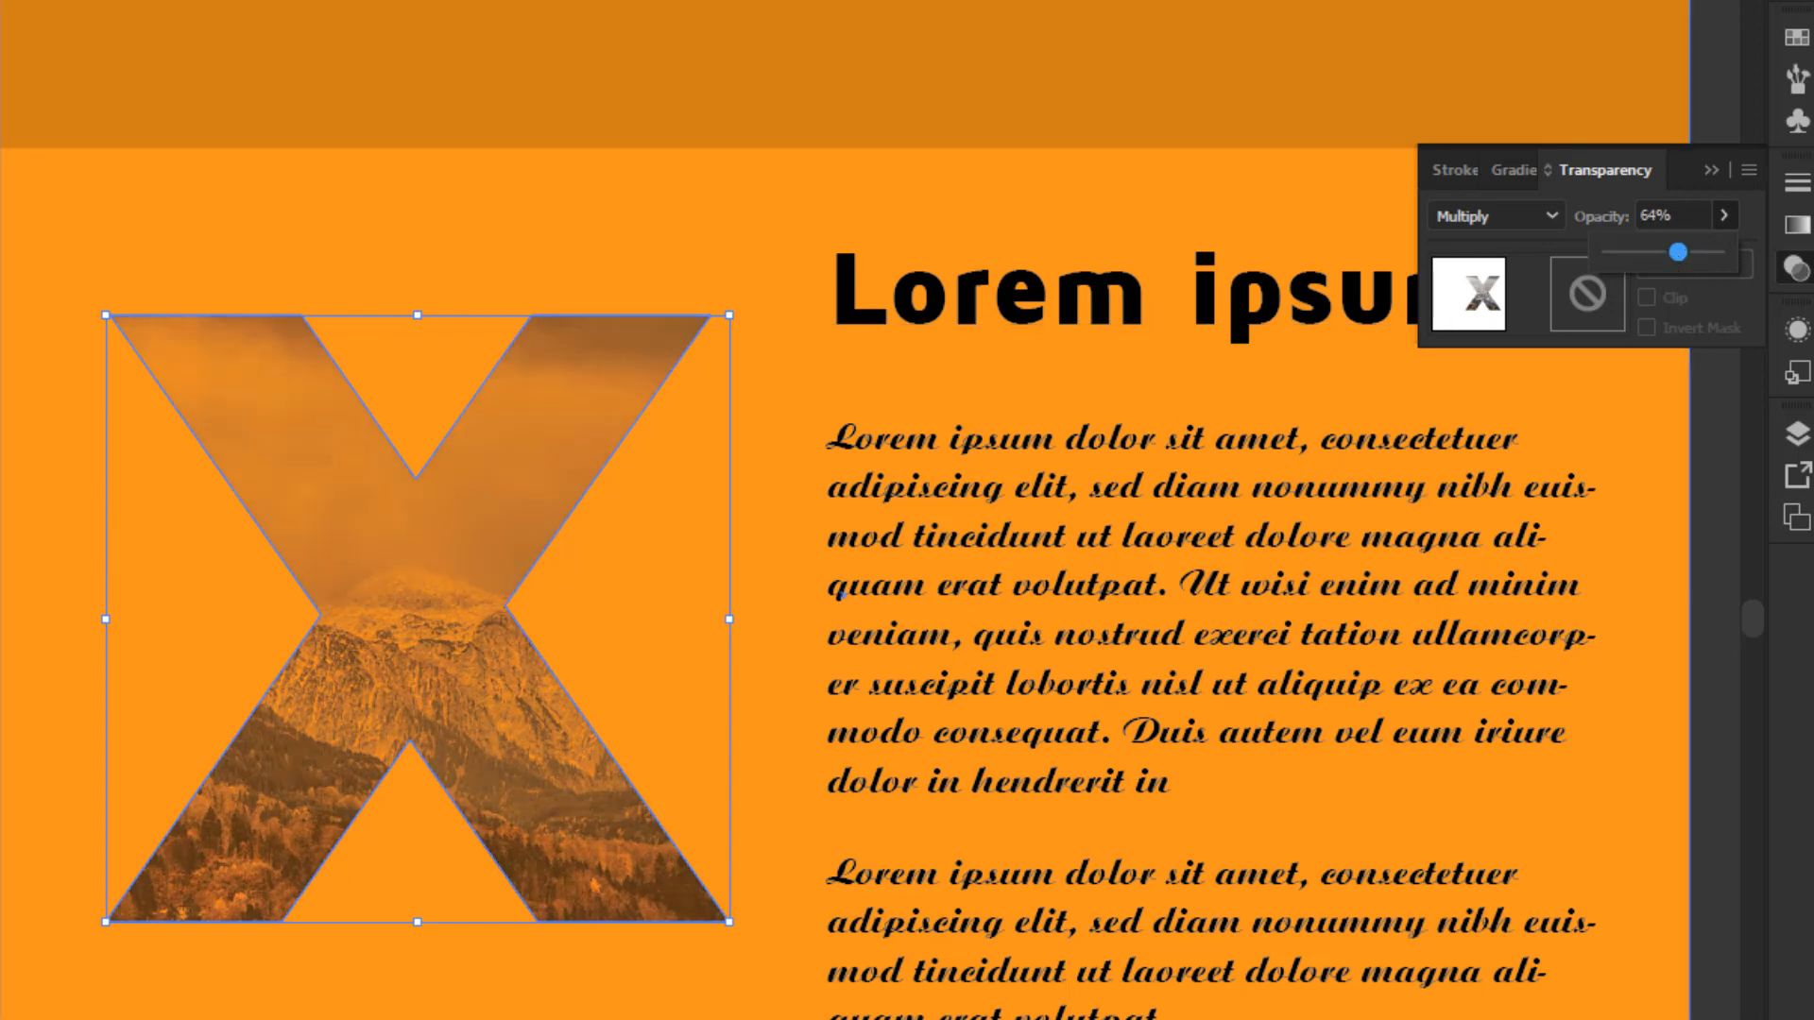
{"action": "key", "text": "ctrl+shift+a"}
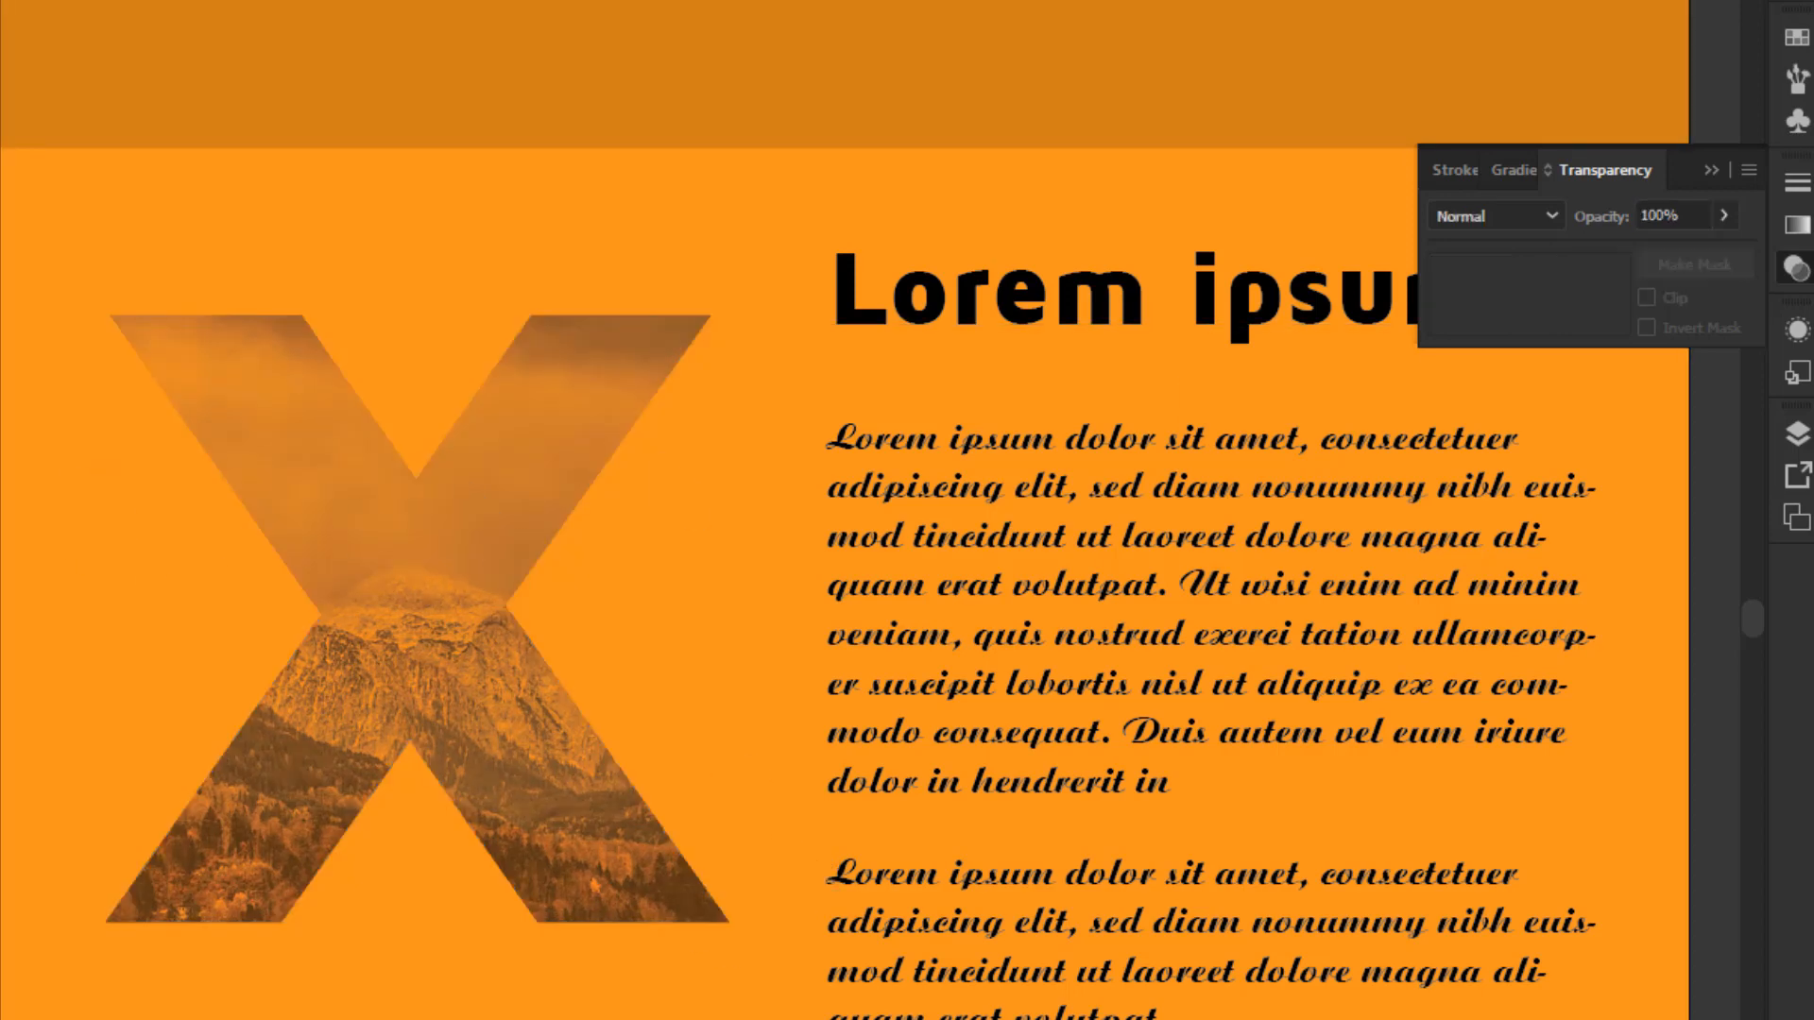
- Try an opacity of 27% on the clipped X and restore it to 100%
{"action": "left_click", "coordinate": [476, 614]}
{"action": "left_click", "coordinate": [1725, 216]}
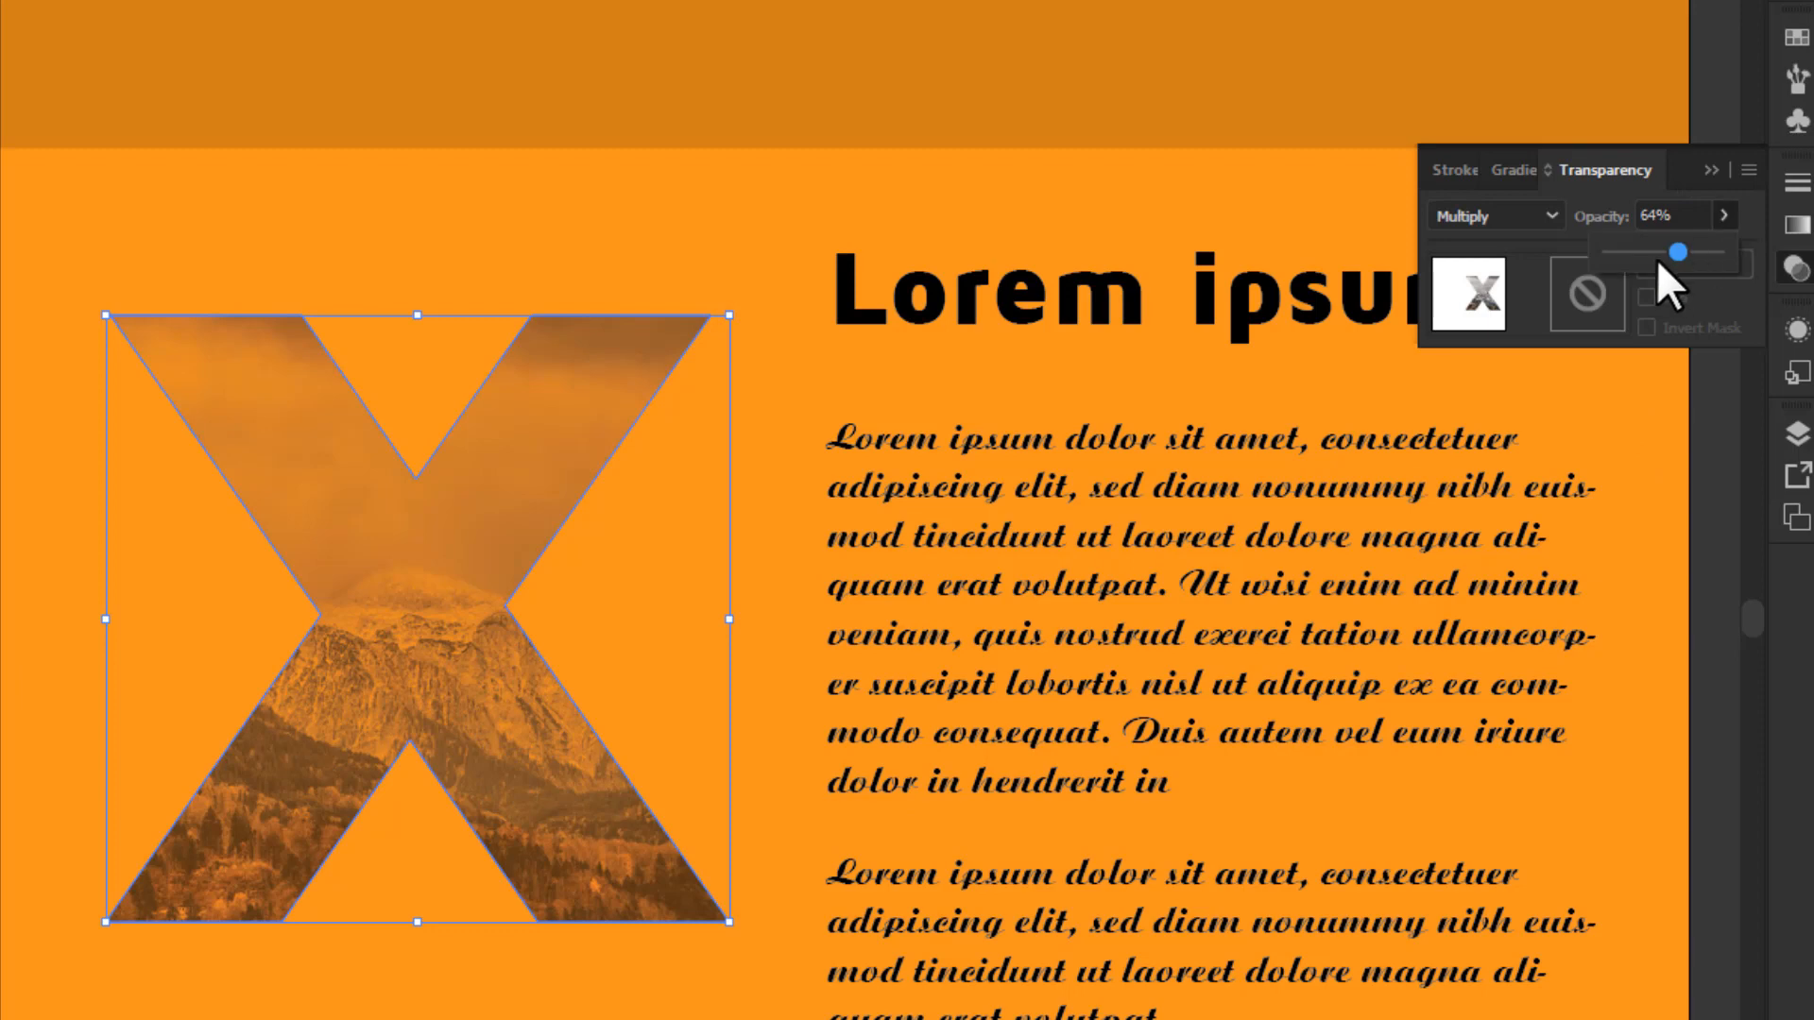
{"action": "left_click_drag", "start_coordinate": [1657, 259], "coordinate": [1639, 260]}
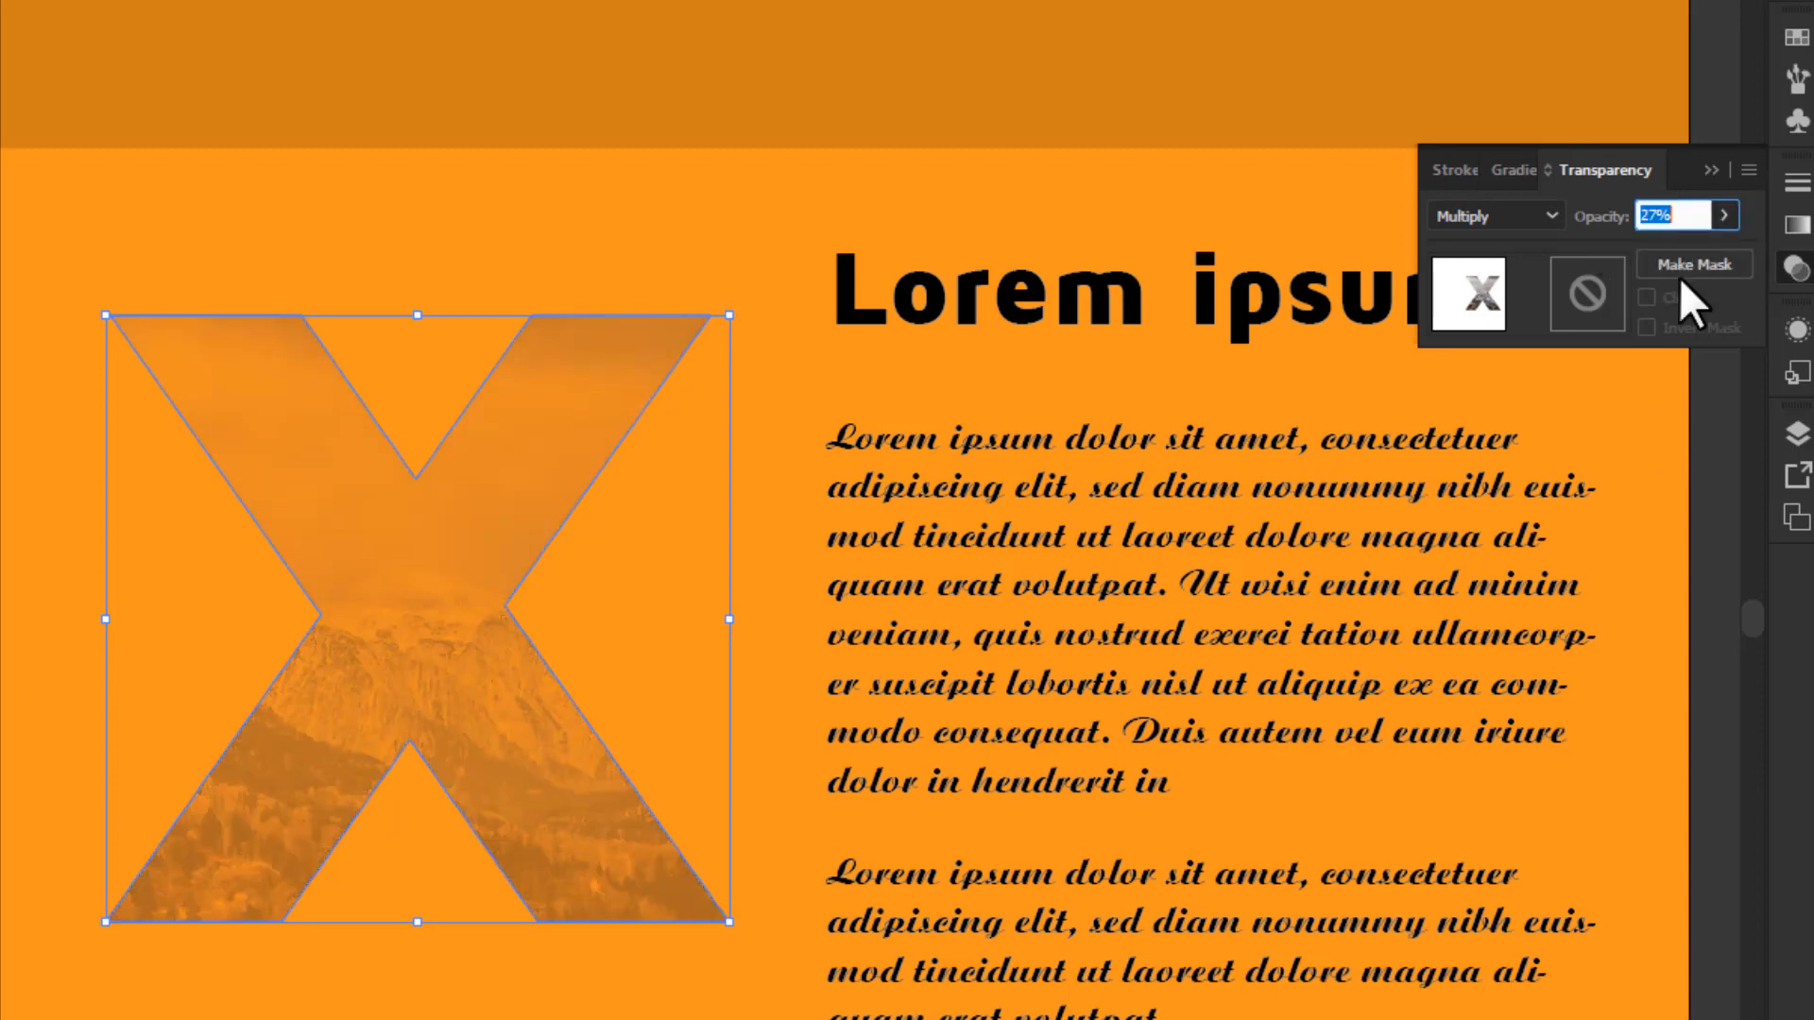
{"action": "left_click", "coordinate": [1725, 216]}
{"action": "left_click_drag", "start_coordinate": [1664, 255], "coordinate": [1699, 267]}
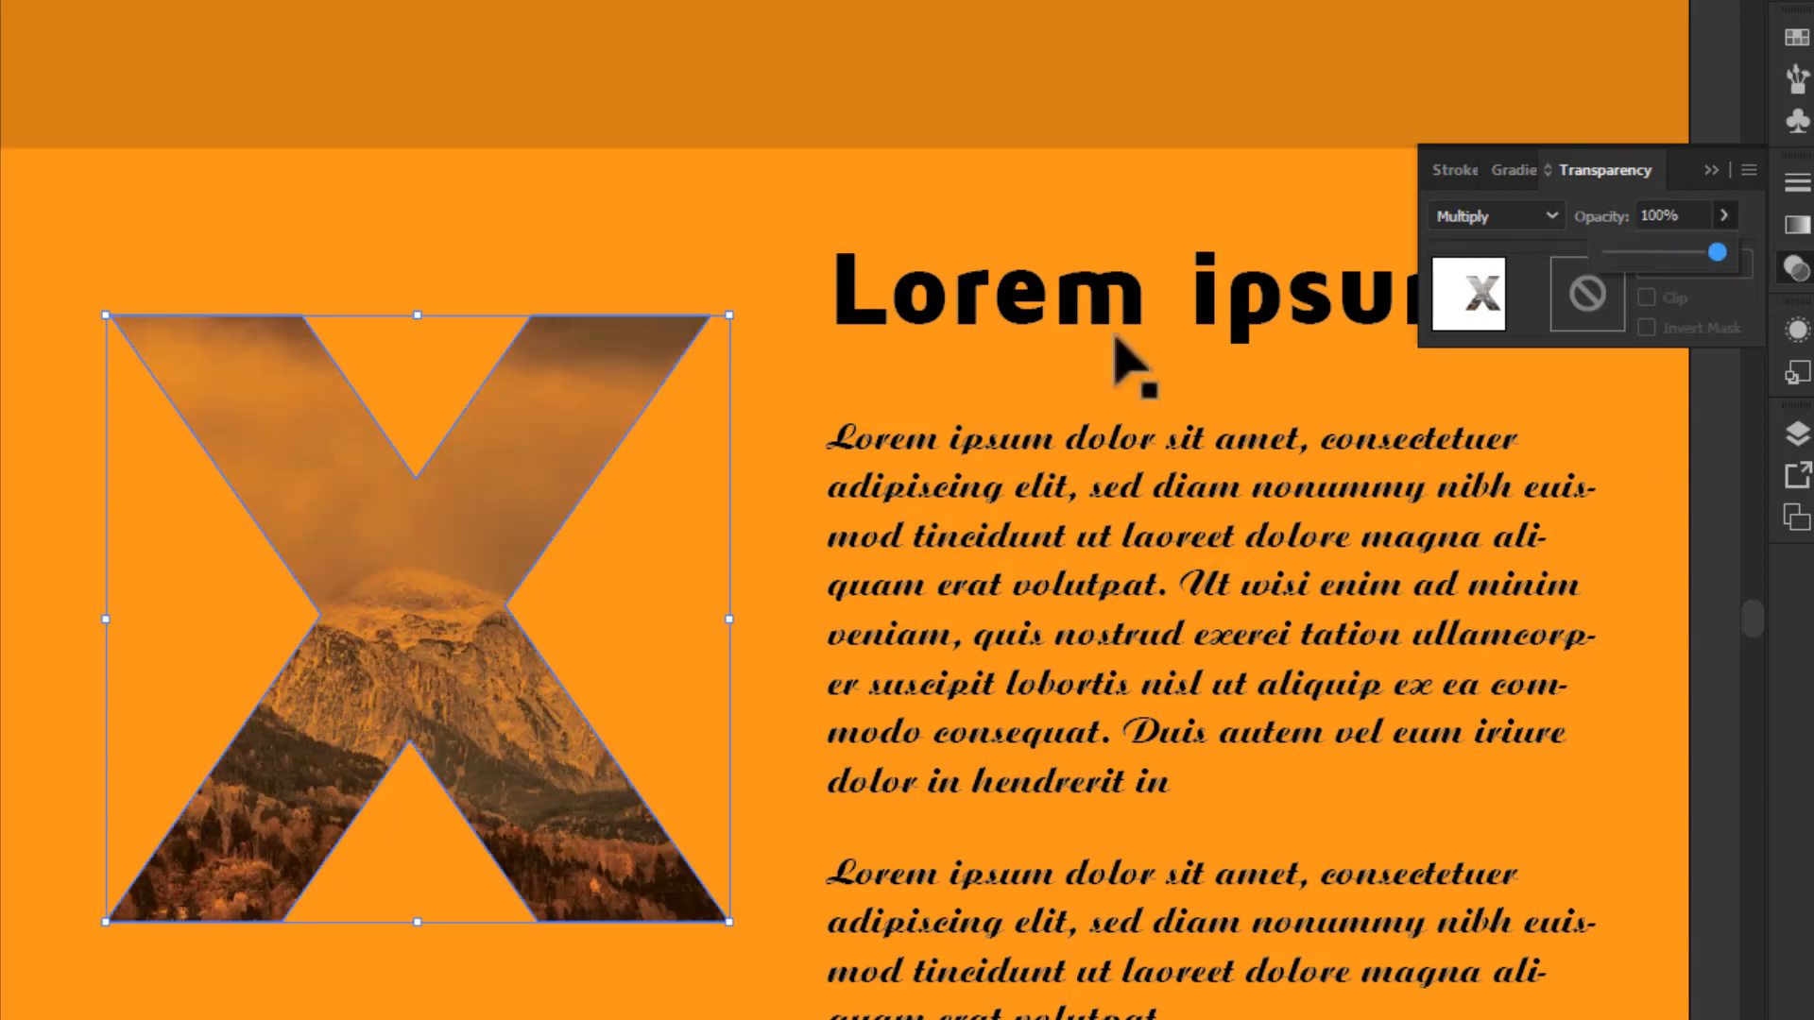
- Select the spare X copy beside the artboard to check its blending mode, and deselect it
{"action": "scroll", "coordinate": [283, 636], "scroll_direction": "down", "scroll_amount": 1}
{"action": "left_click_drag", "start_coordinate": [456, 668], "coordinate": [1169, 680]}
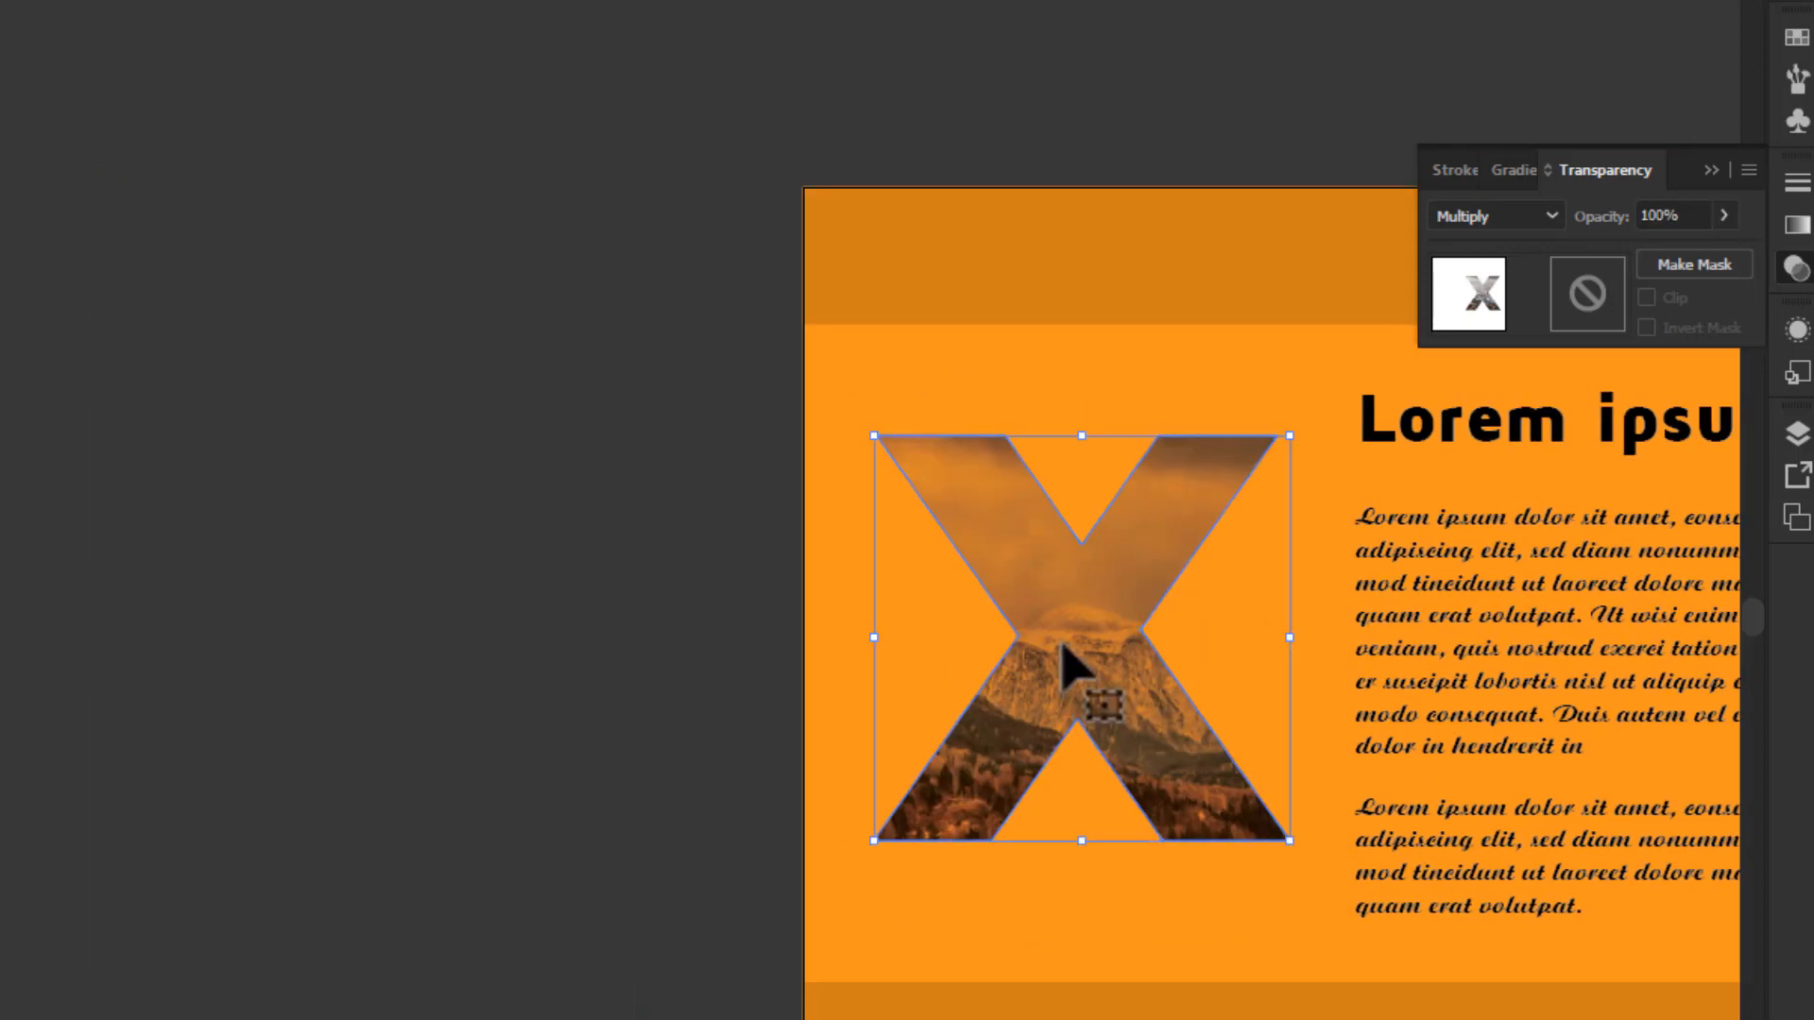
{"action": "left_click_drag", "start_coordinate": [1061, 648], "coordinate": [246, 701]}
{"action": "left_click", "coordinate": [3, 581]}
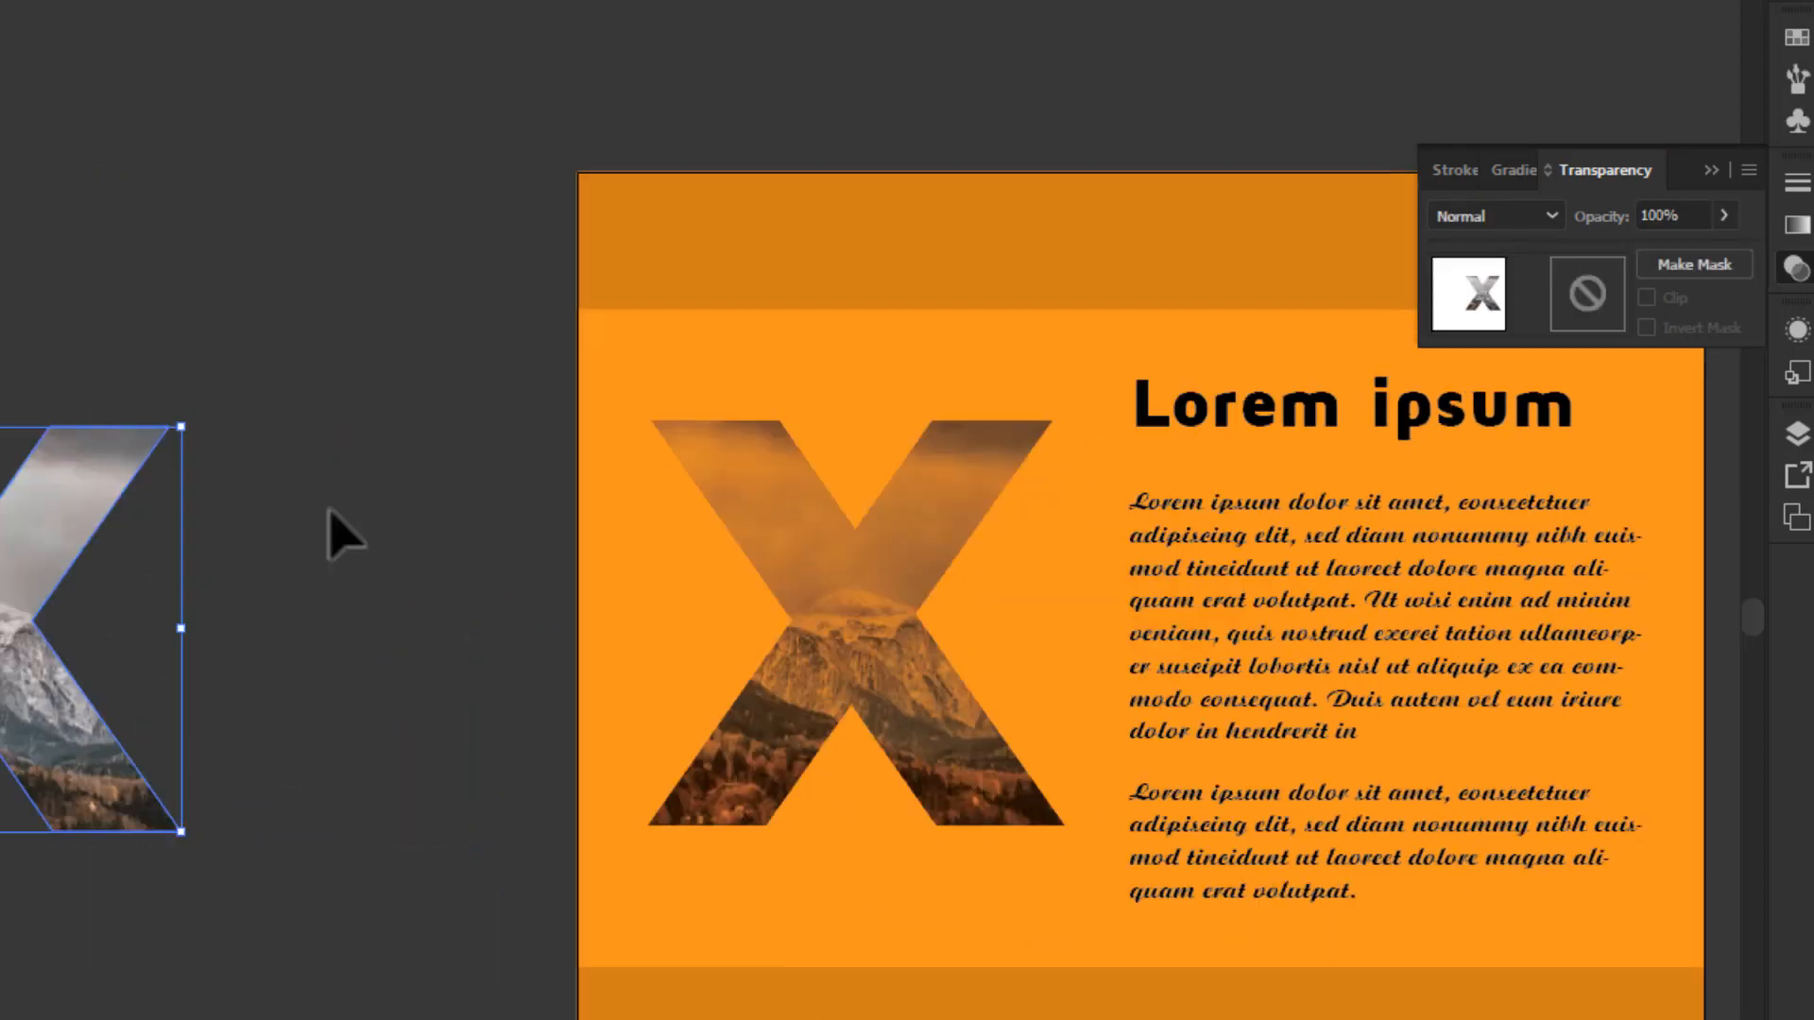
{"action": "left_click_drag", "start_coordinate": [308, 324], "coordinate": [21, 642]}
- Select the clipped X on the artboard and reduce its opacity to 49%
{"action": "left_click", "coordinate": [887, 595]}
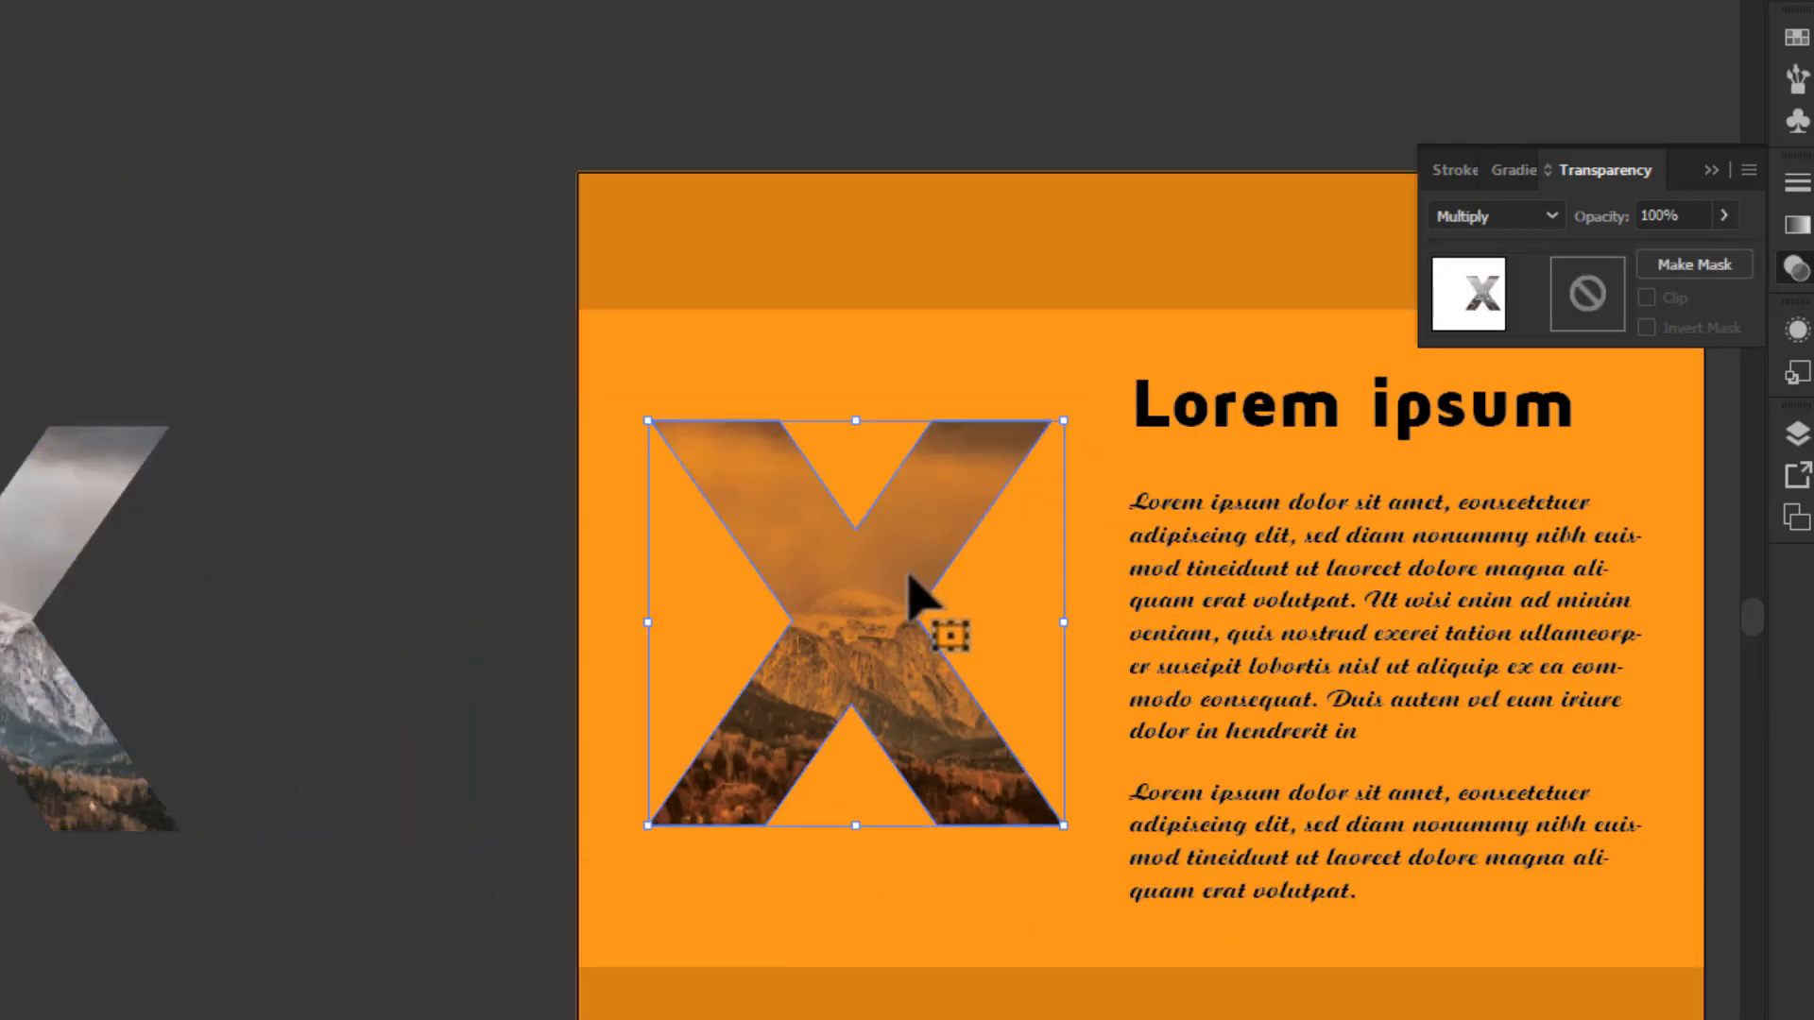
{"action": "scroll", "coordinate": [921, 595], "scroll_direction": "up", "scroll_amount": 2}
{"action": "left_click", "coordinate": [1724, 216]}
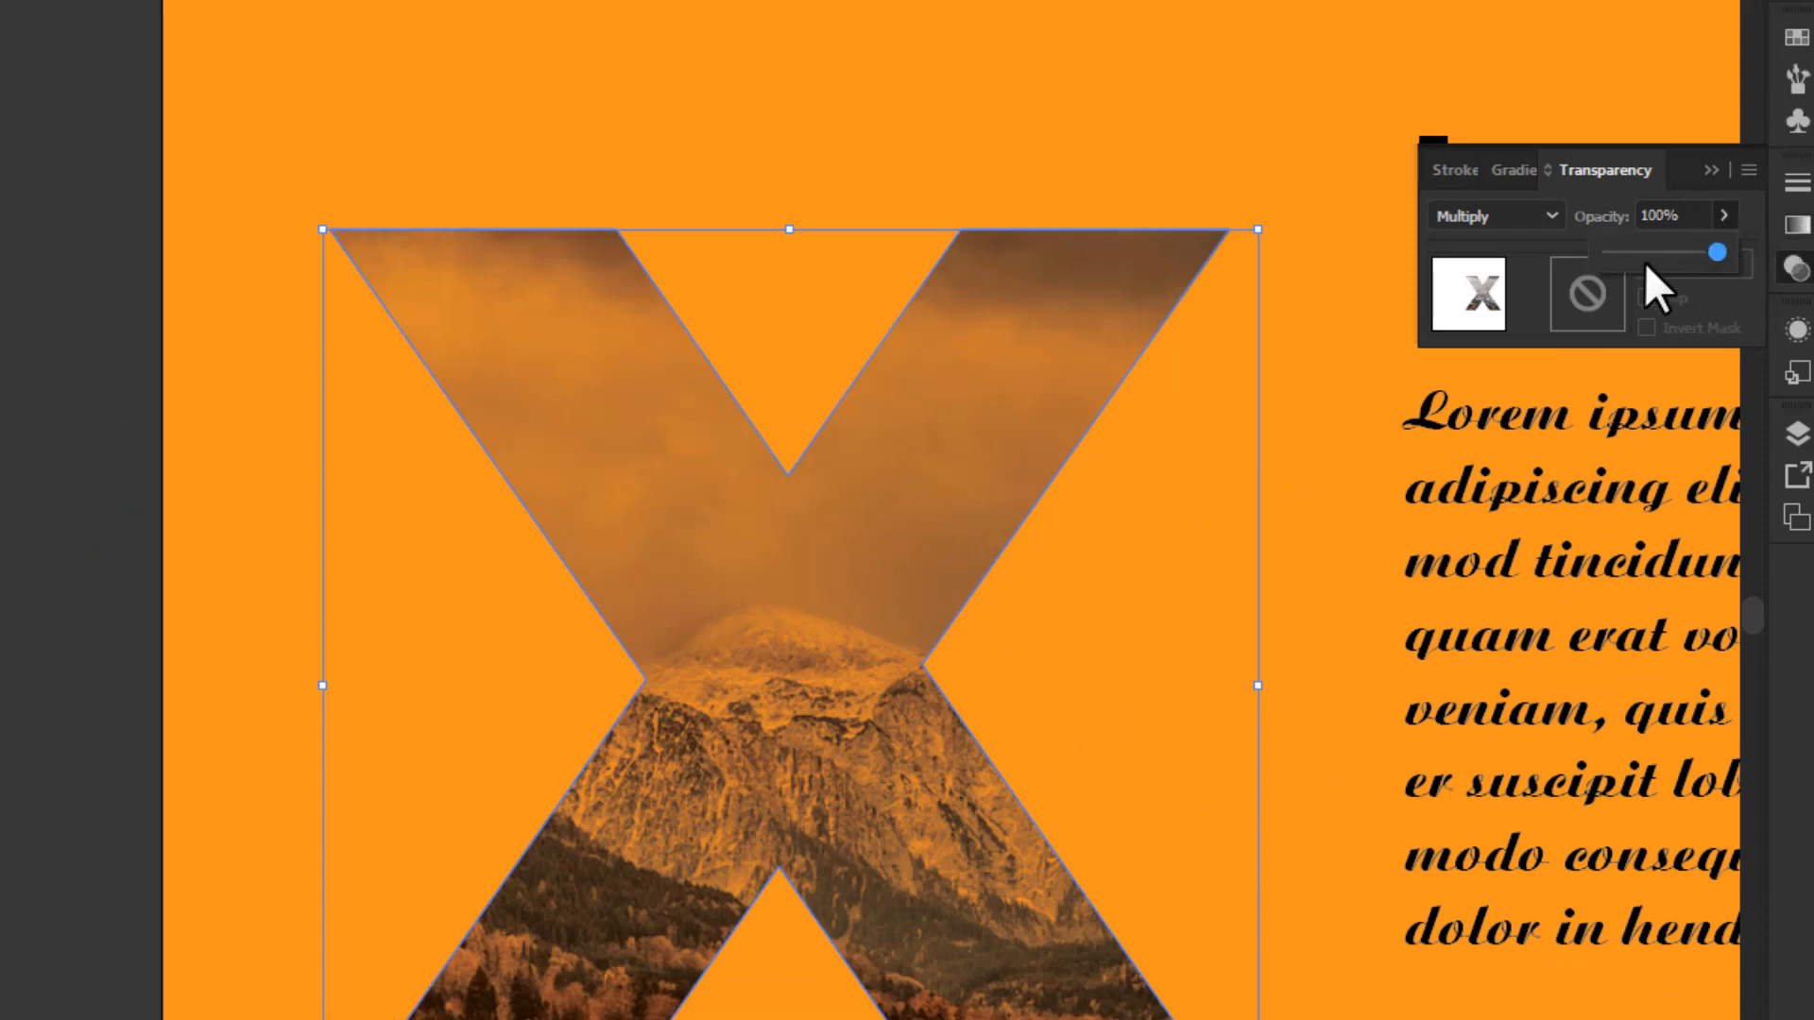
{"action": "left_click", "coordinate": [1653, 257]}
{"action": "mouse_move", "coordinate": [1654, 263]}
{"action": "left_mouse_down"}
{"action": "mouse_move", "coordinate": [1682, 249]}
{"action": "mouse_move", "coordinate": [1659, 247]}
{"action": "left_mouse_up"}
{"action": "scroll", "coordinate": [7, 661], "scroll_direction": "down", "scroll_amount": 1}
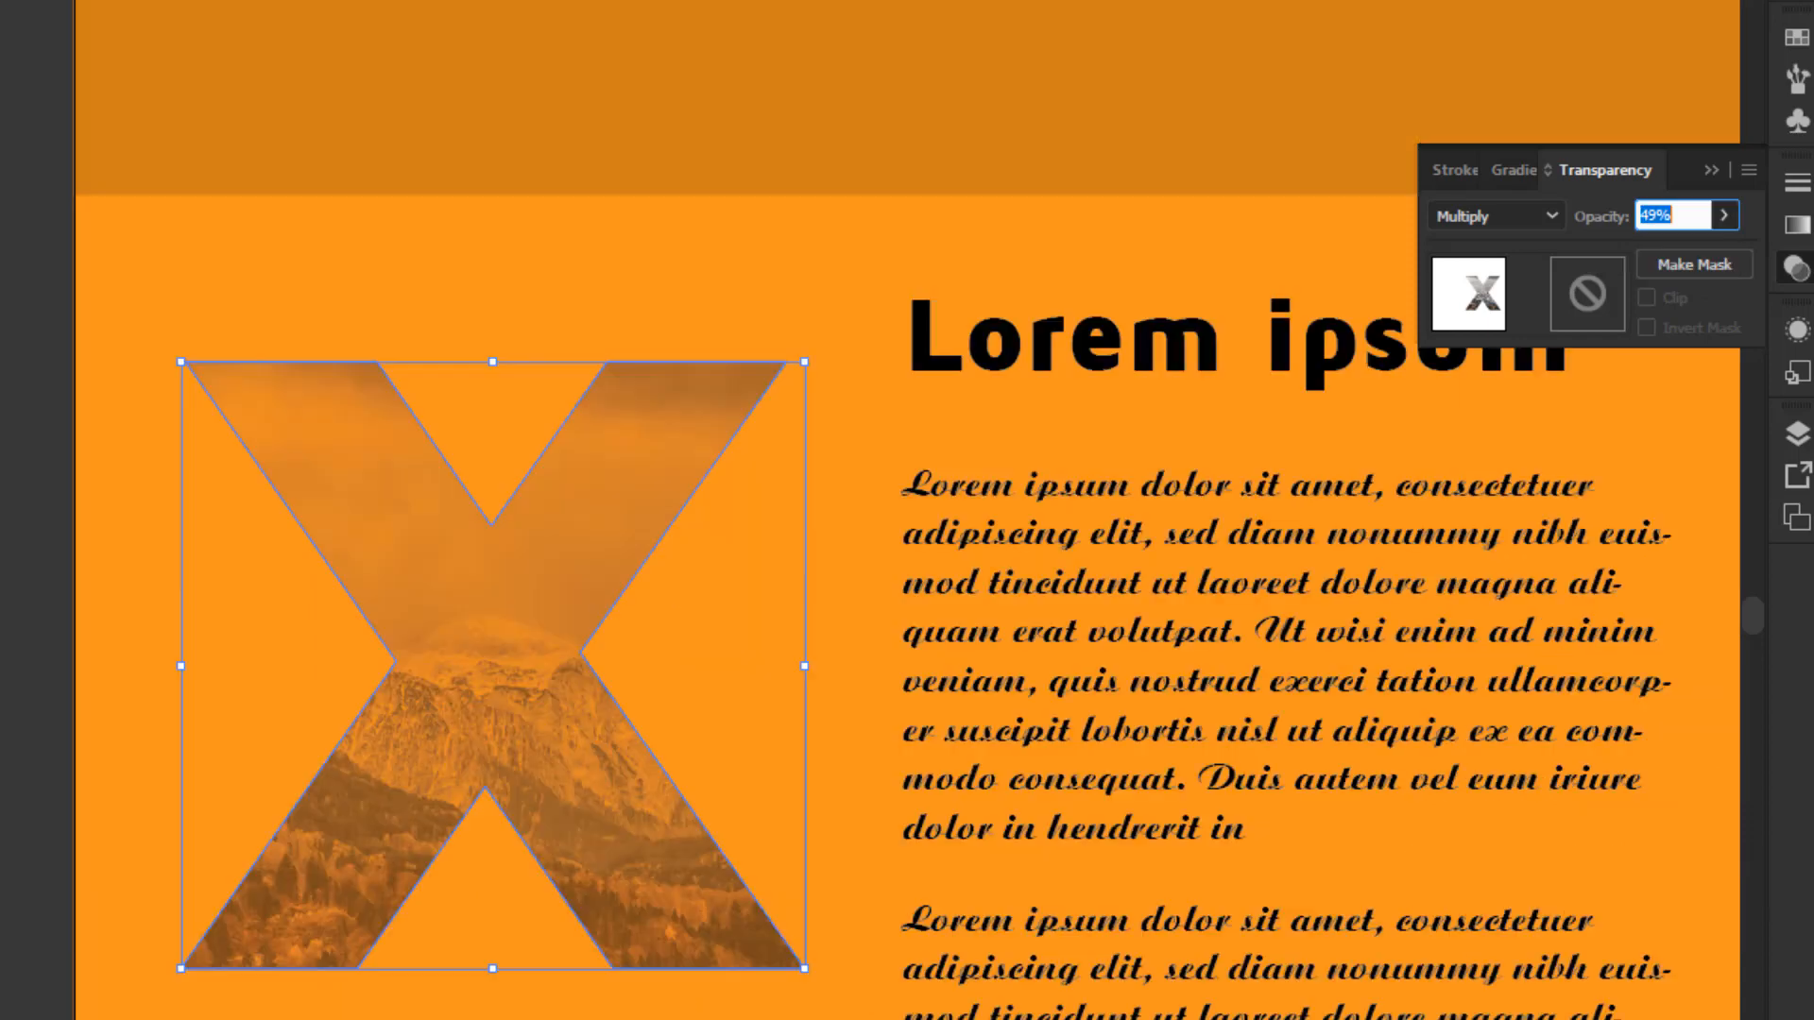
- Move the spare X copy over the faded X on the artboard and set its blending mode to Multiply
{"action": "left_click", "coordinate": [186, 639]}
{"action": "left_click_drag", "start_coordinate": [186, 638], "coordinate": [469, 622]}
{"action": "left_click_drag", "start_coordinate": [261, 722], "coordinate": [1264, 770]}
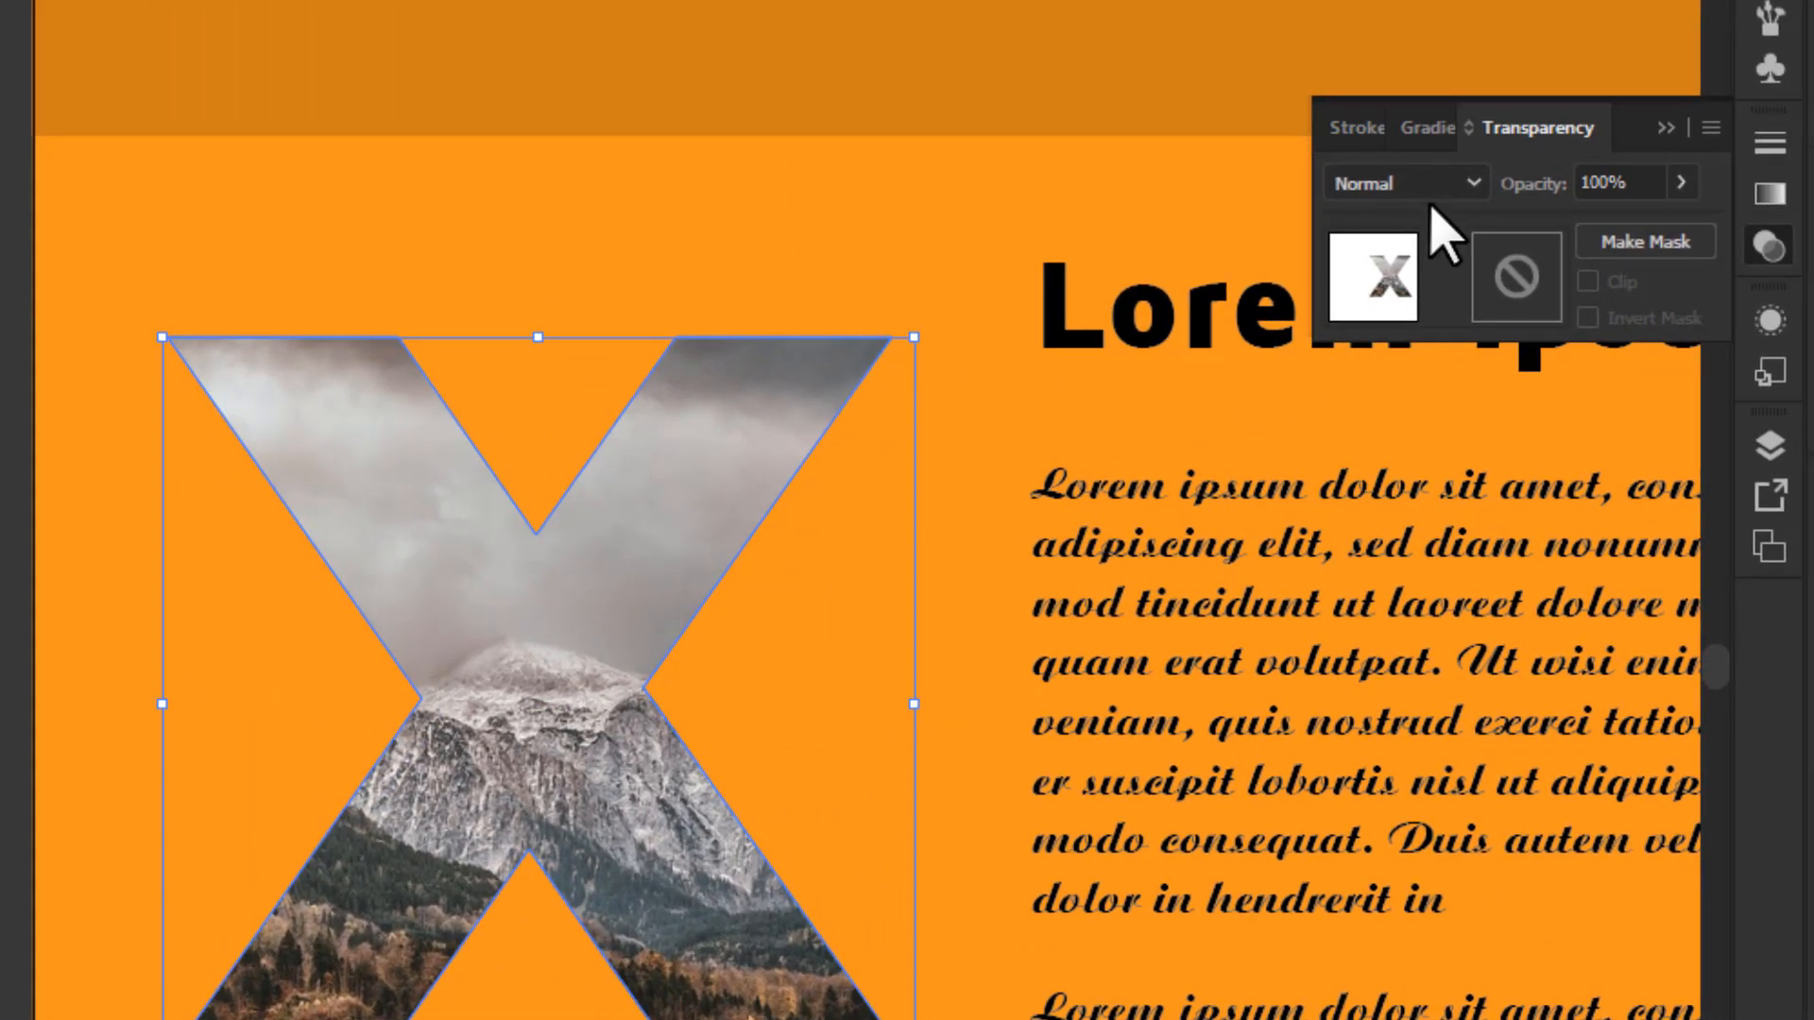
{"action": "left_click", "coordinate": [1432, 185]}
{"action": "left_click", "coordinate": [1424, 311]}
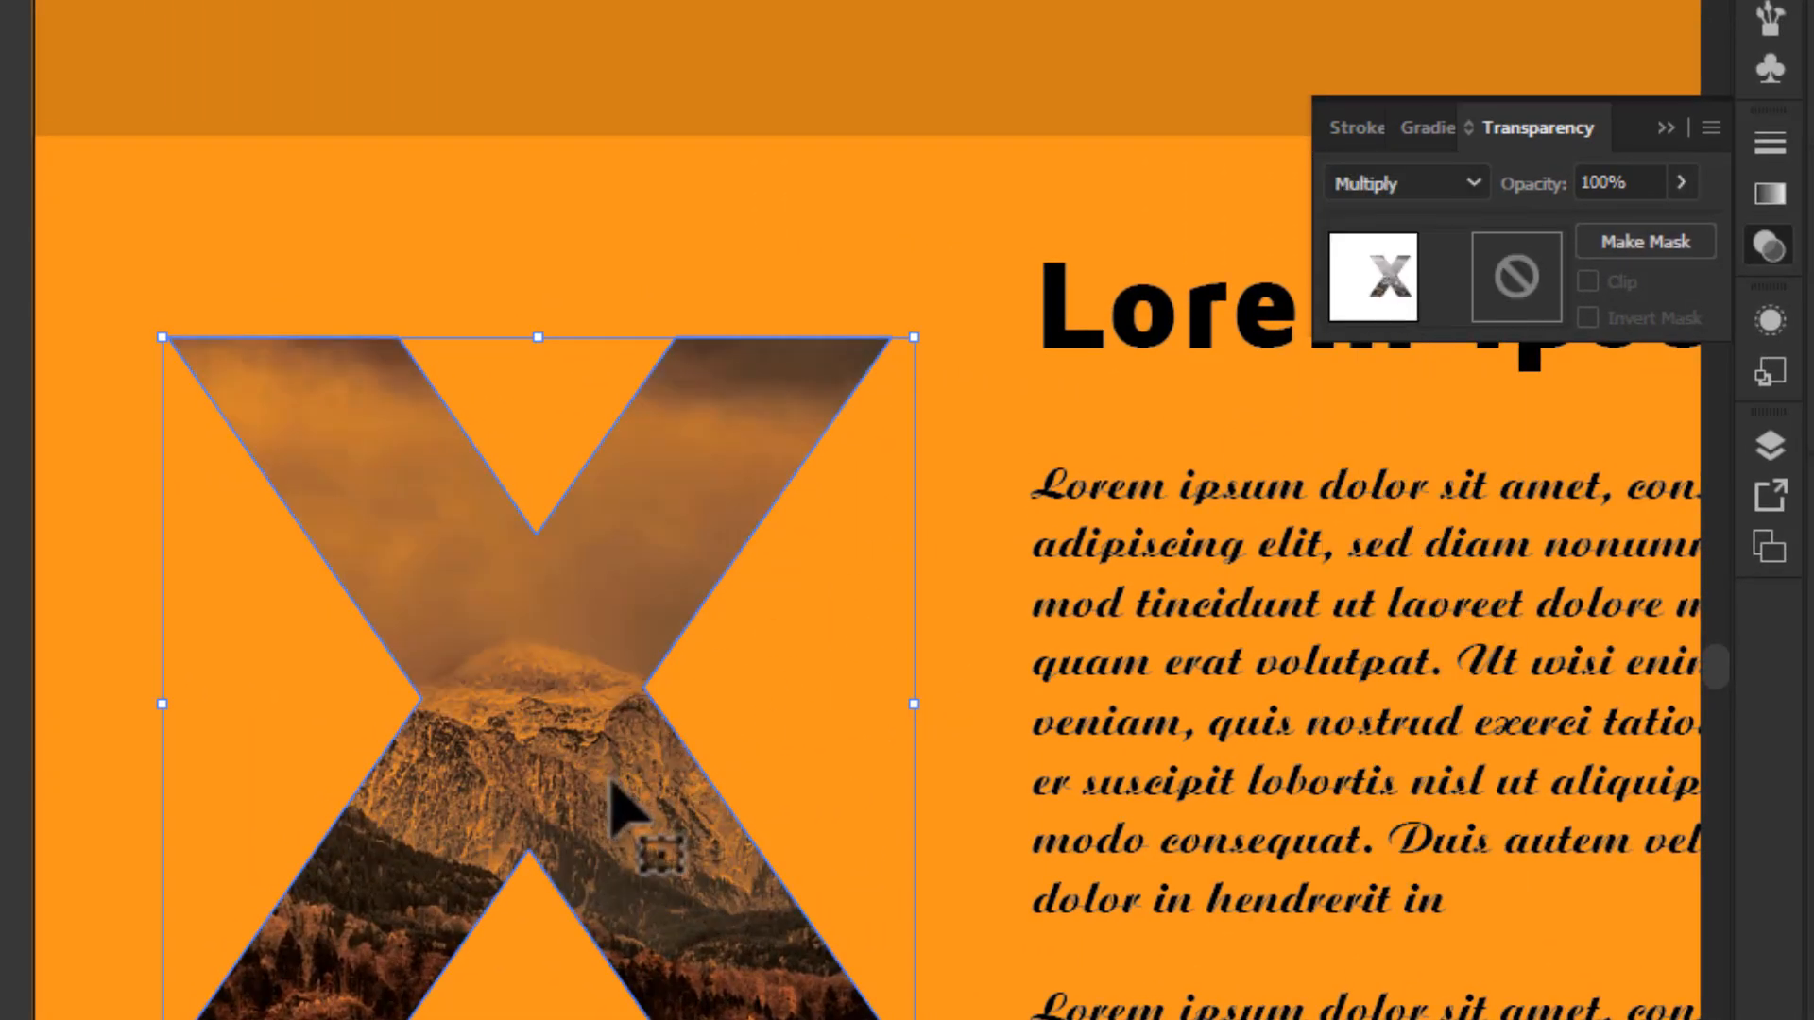
- Nudge the upper X copy left so it sits slightly offset from the faded X beneath
{"action": "key", "text": "Left"}
{"action": "key", "text": "Left"}
{"action": "key", "text": "Left"}
{"action": "key", "text": "Left"}
{"action": "key", "text": "Left"}
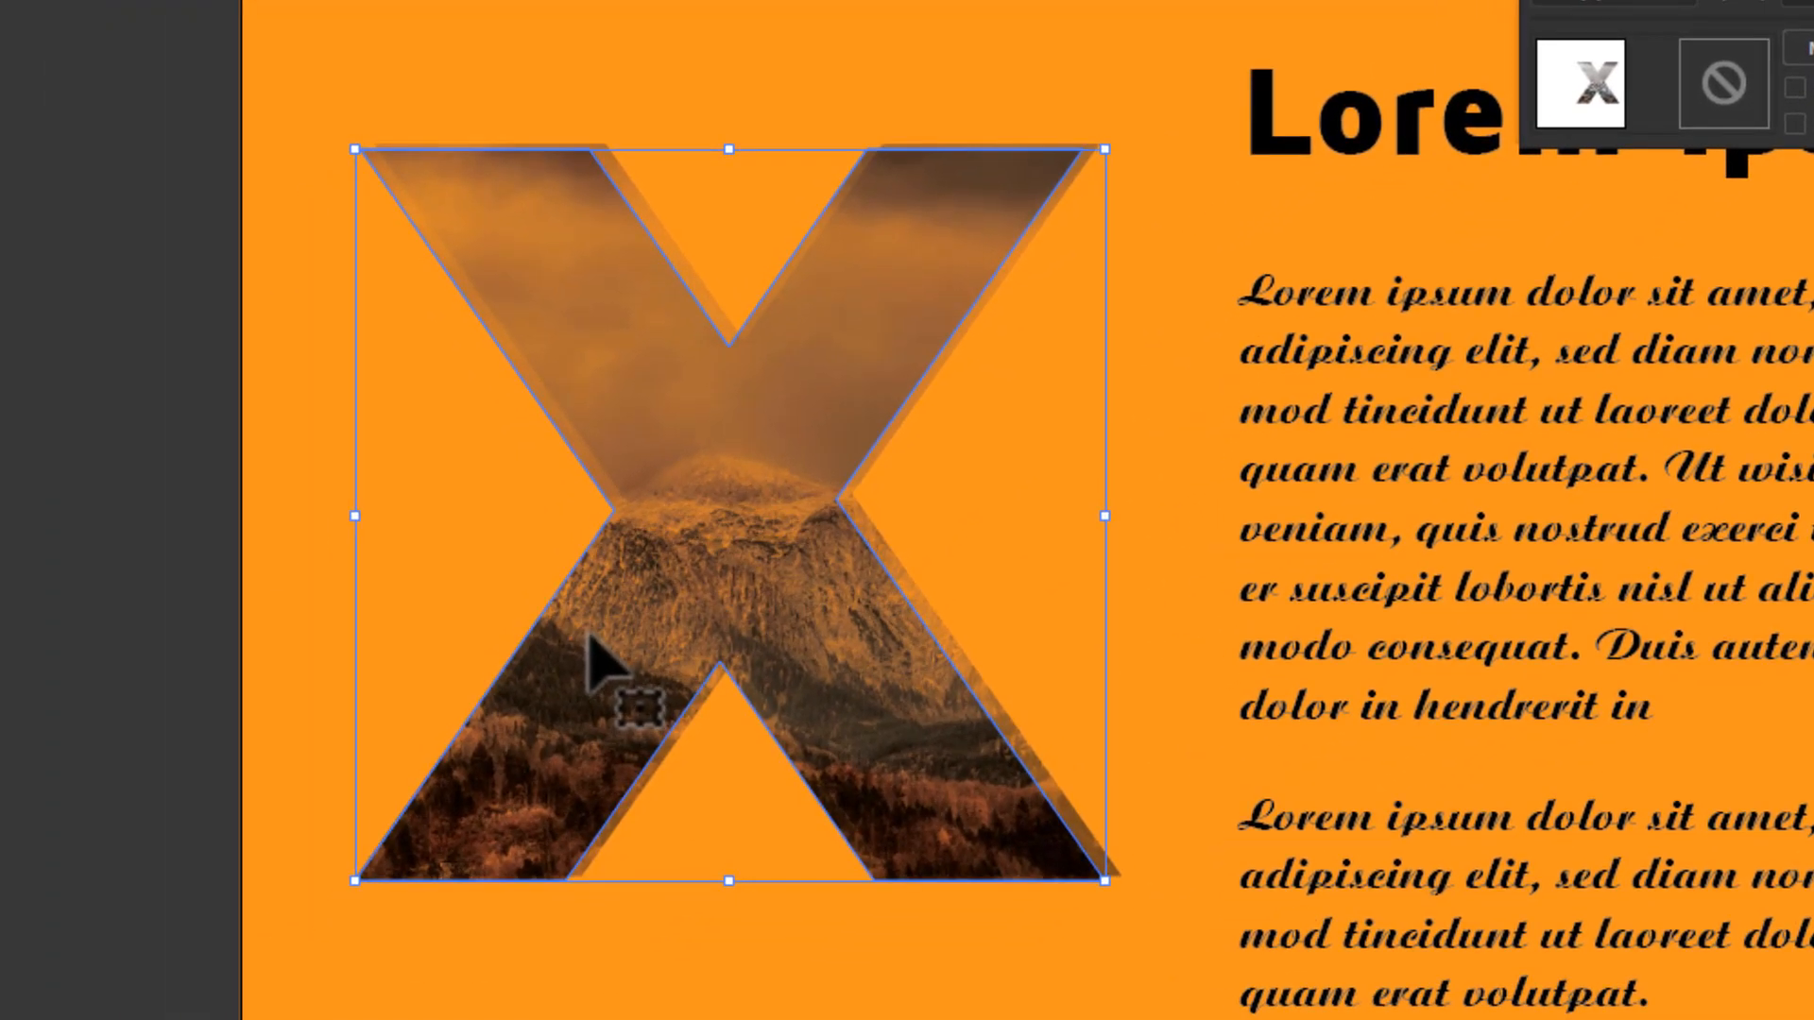
- Deselect the X artwork and examine the offset edges of the two overlapping copies up close and within the whole layout
{"action": "left_click", "coordinate": [10, 623]}
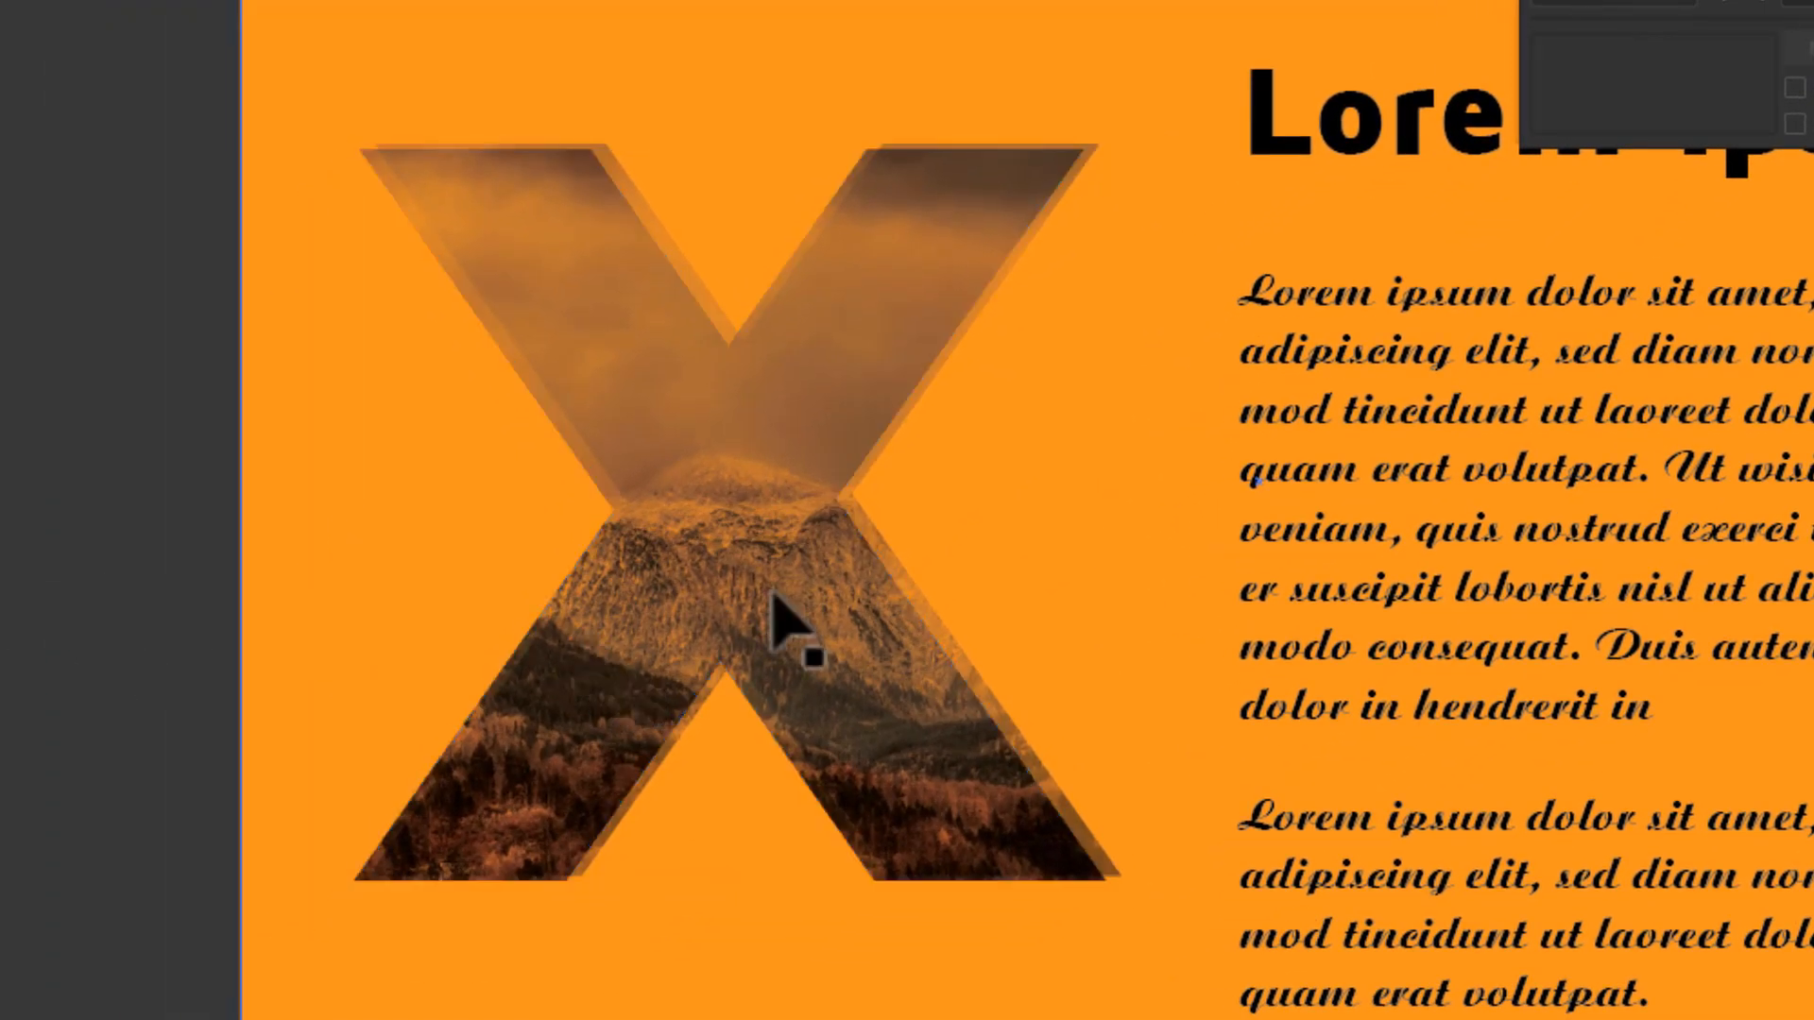
{"action": "scroll", "coordinate": [1174, 607], "scroll_direction": "up", "scroll_amount": 1}
{"action": "left_click_drag", "start_coordinate": [1143, 590], "coordinate": [1093, 587]}
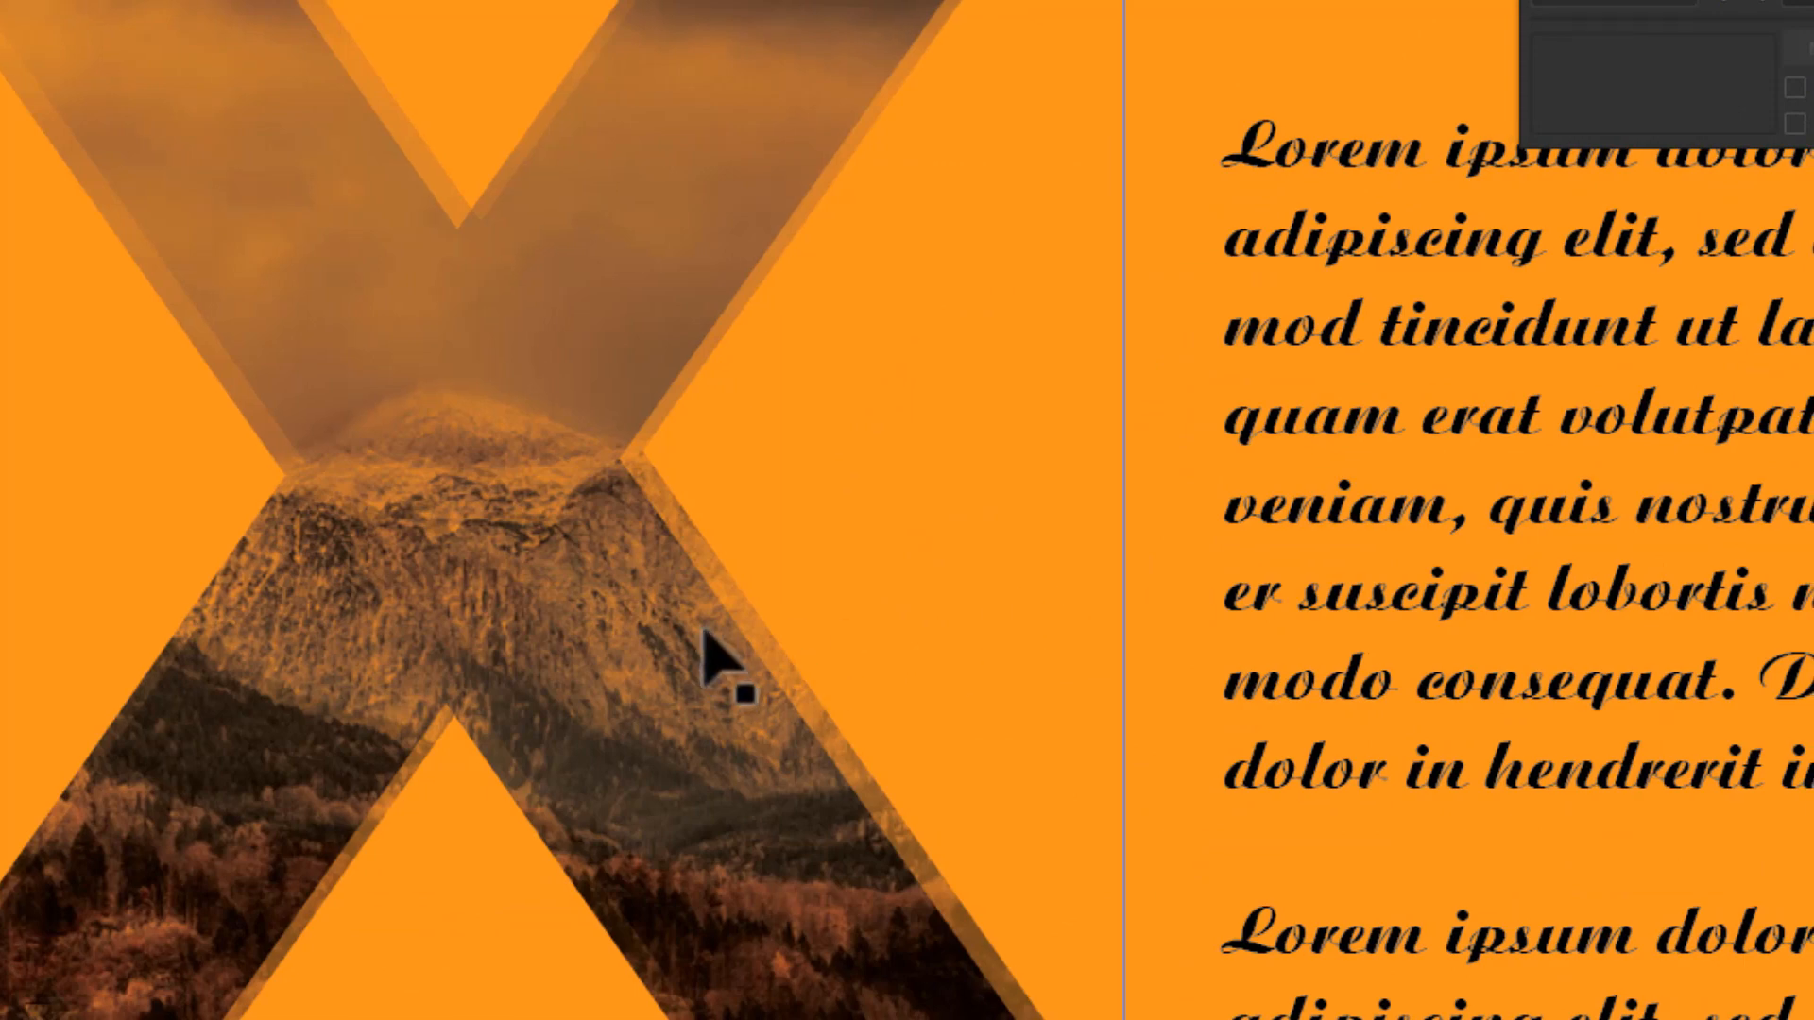
{"action": "scroll", "coordinate": [721, 652], "scroll_direction": "up", "scroll_amount": 1}
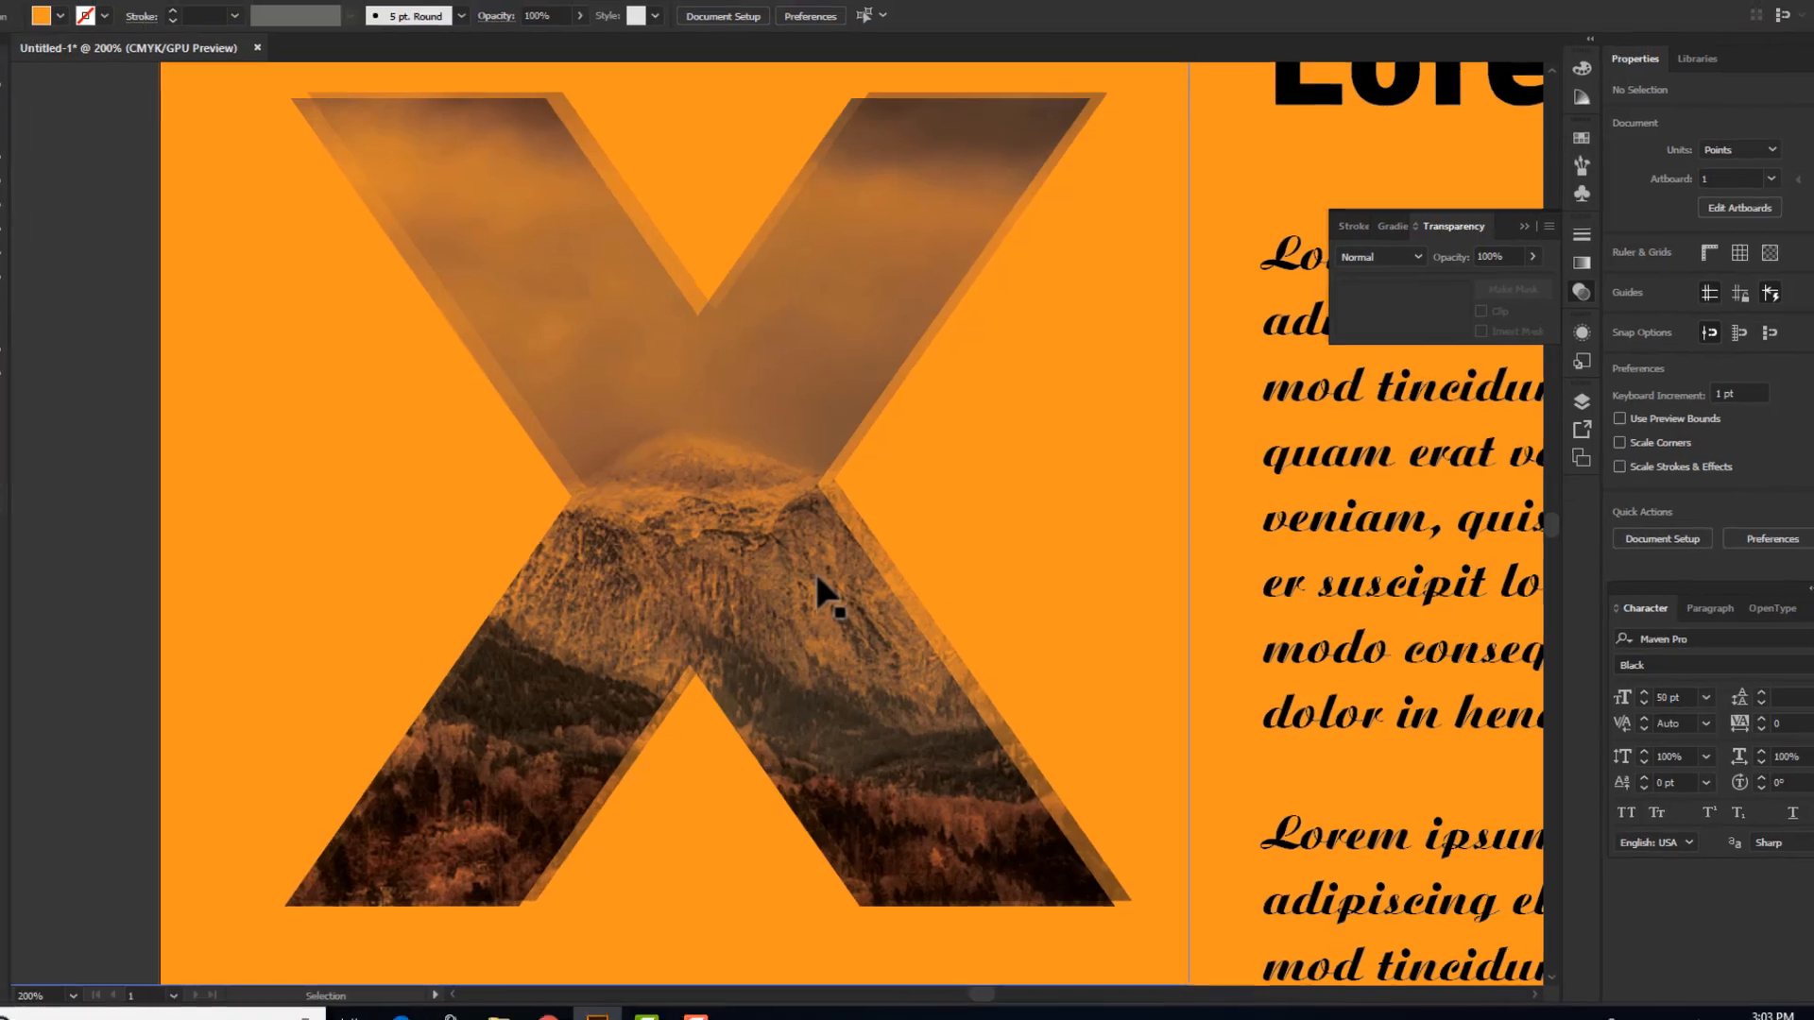
{"action": "scroll", "coordinate": [865, 607], "scroll_direction": "down", "scroll_amount": 1}
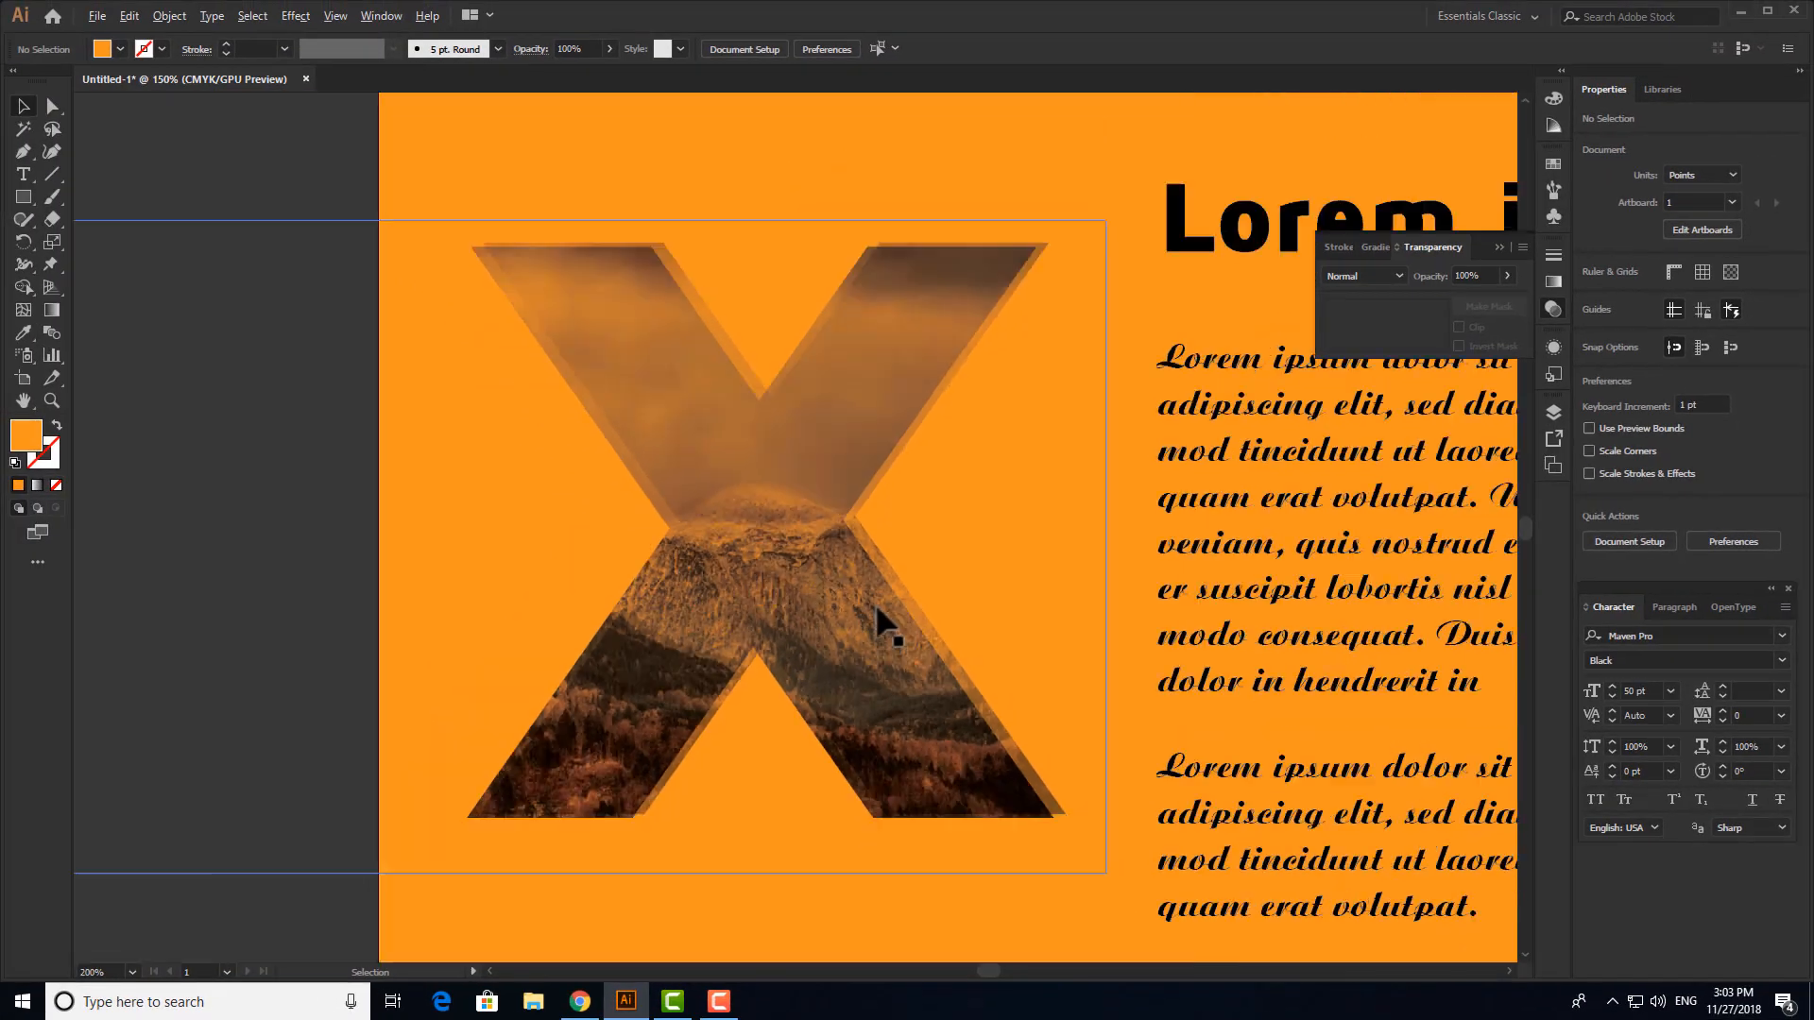
{"action": "left_click_drag", "start_coordinate": [908, 618], "coordinate": [863, 636]}
{"action": "scroll", "coordinate": [894, 609], "scroll_direction": "down", "scroll_amount": 2}
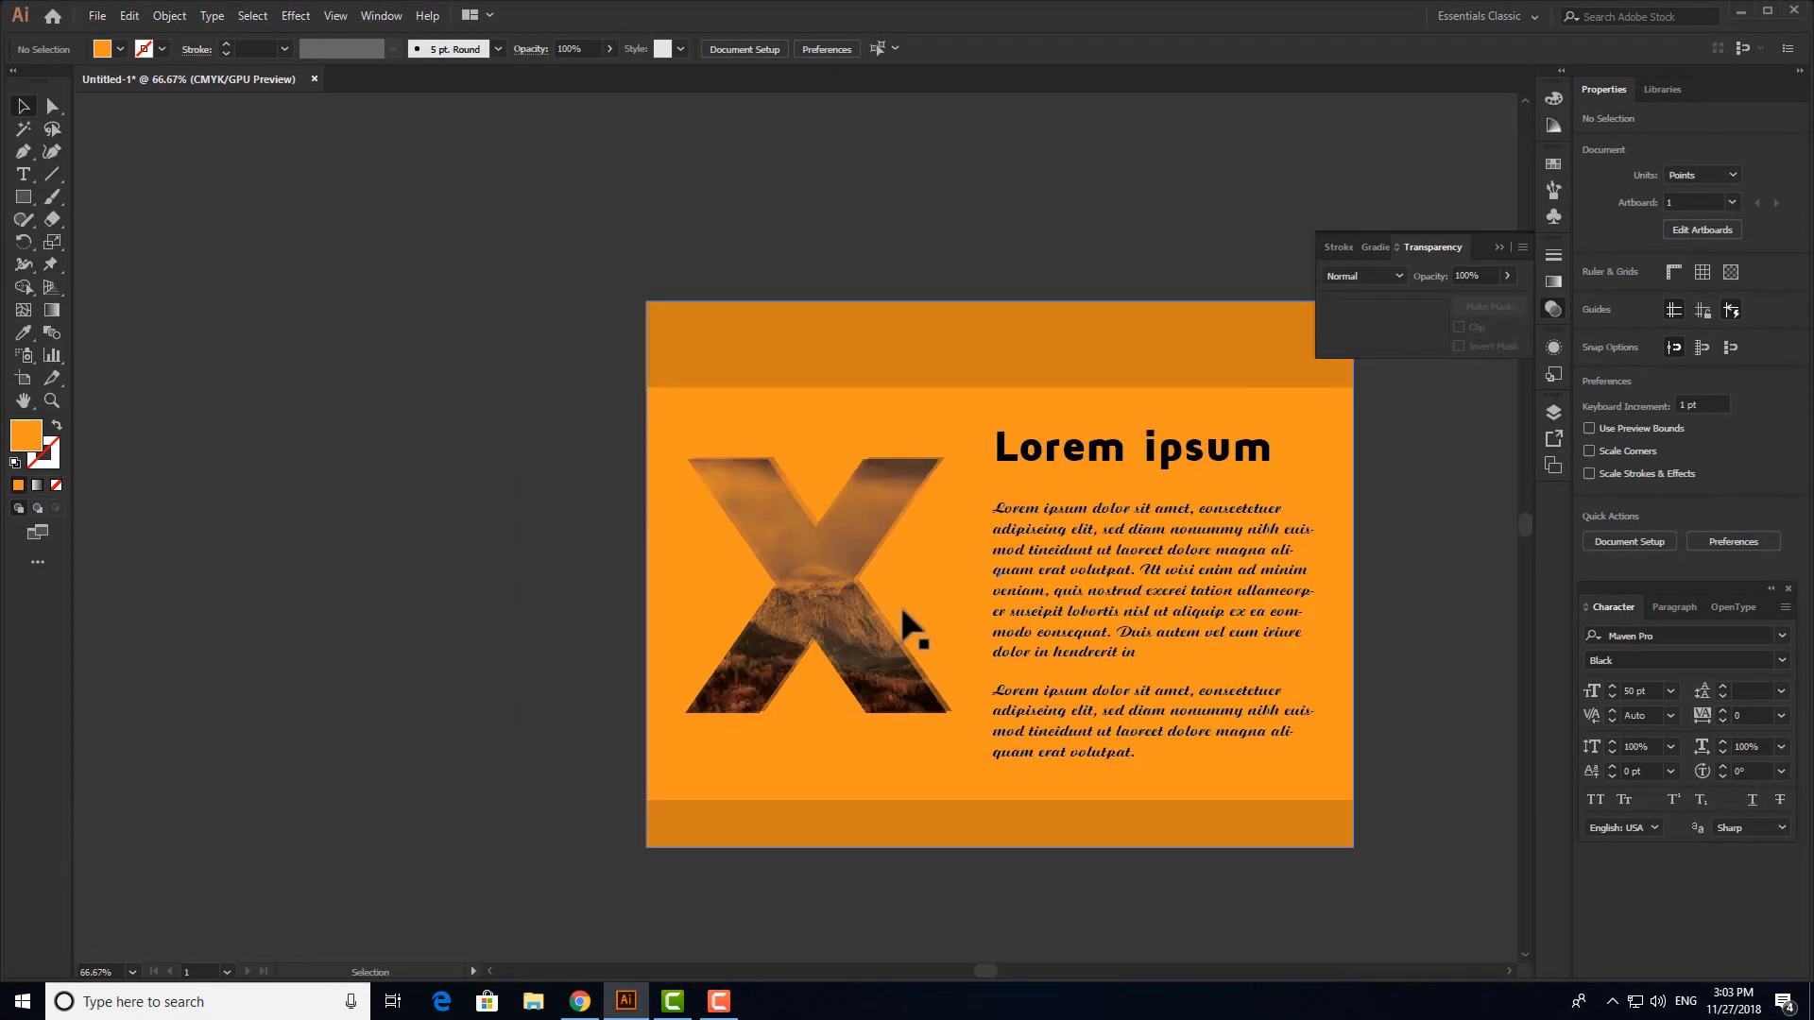
{"action": "scroll", "coordinate": [900, 603], "scroll_direction": "up", "scroll_amount": 1}
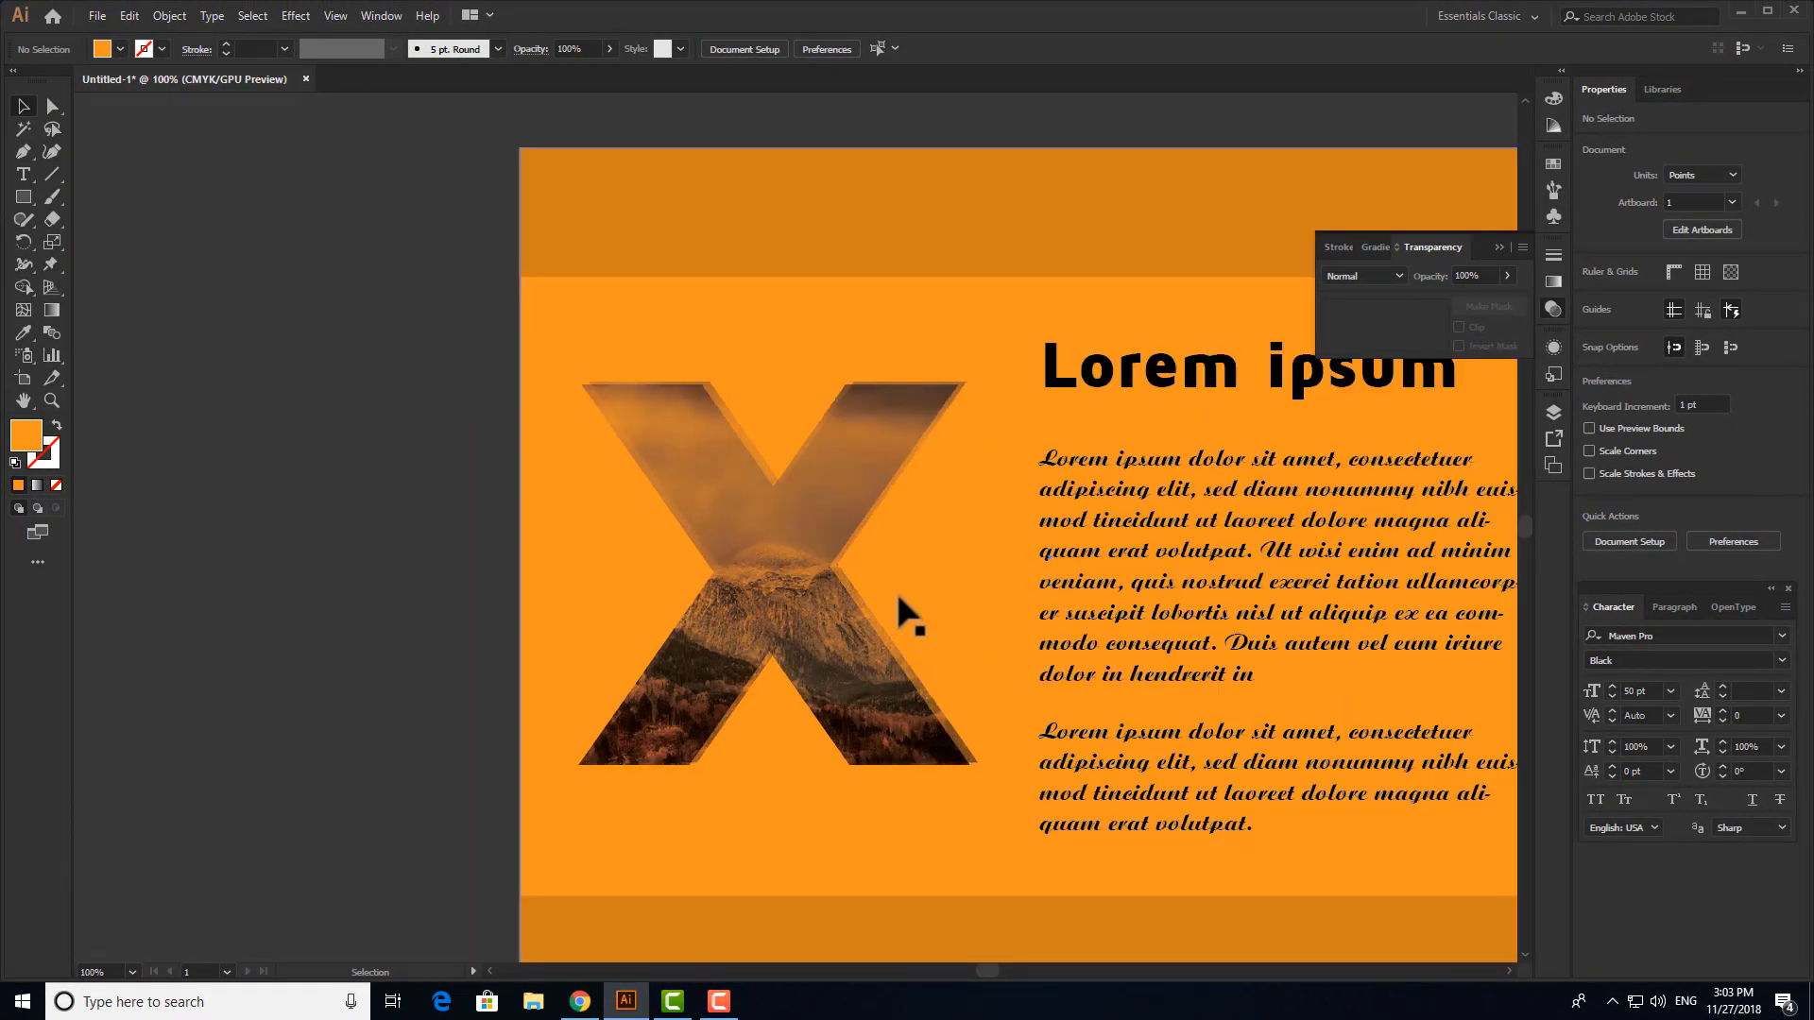
{"action": "scroll", "coordinate": [815, 619], "scroll_direction": "up", "scroll_amount": 1}
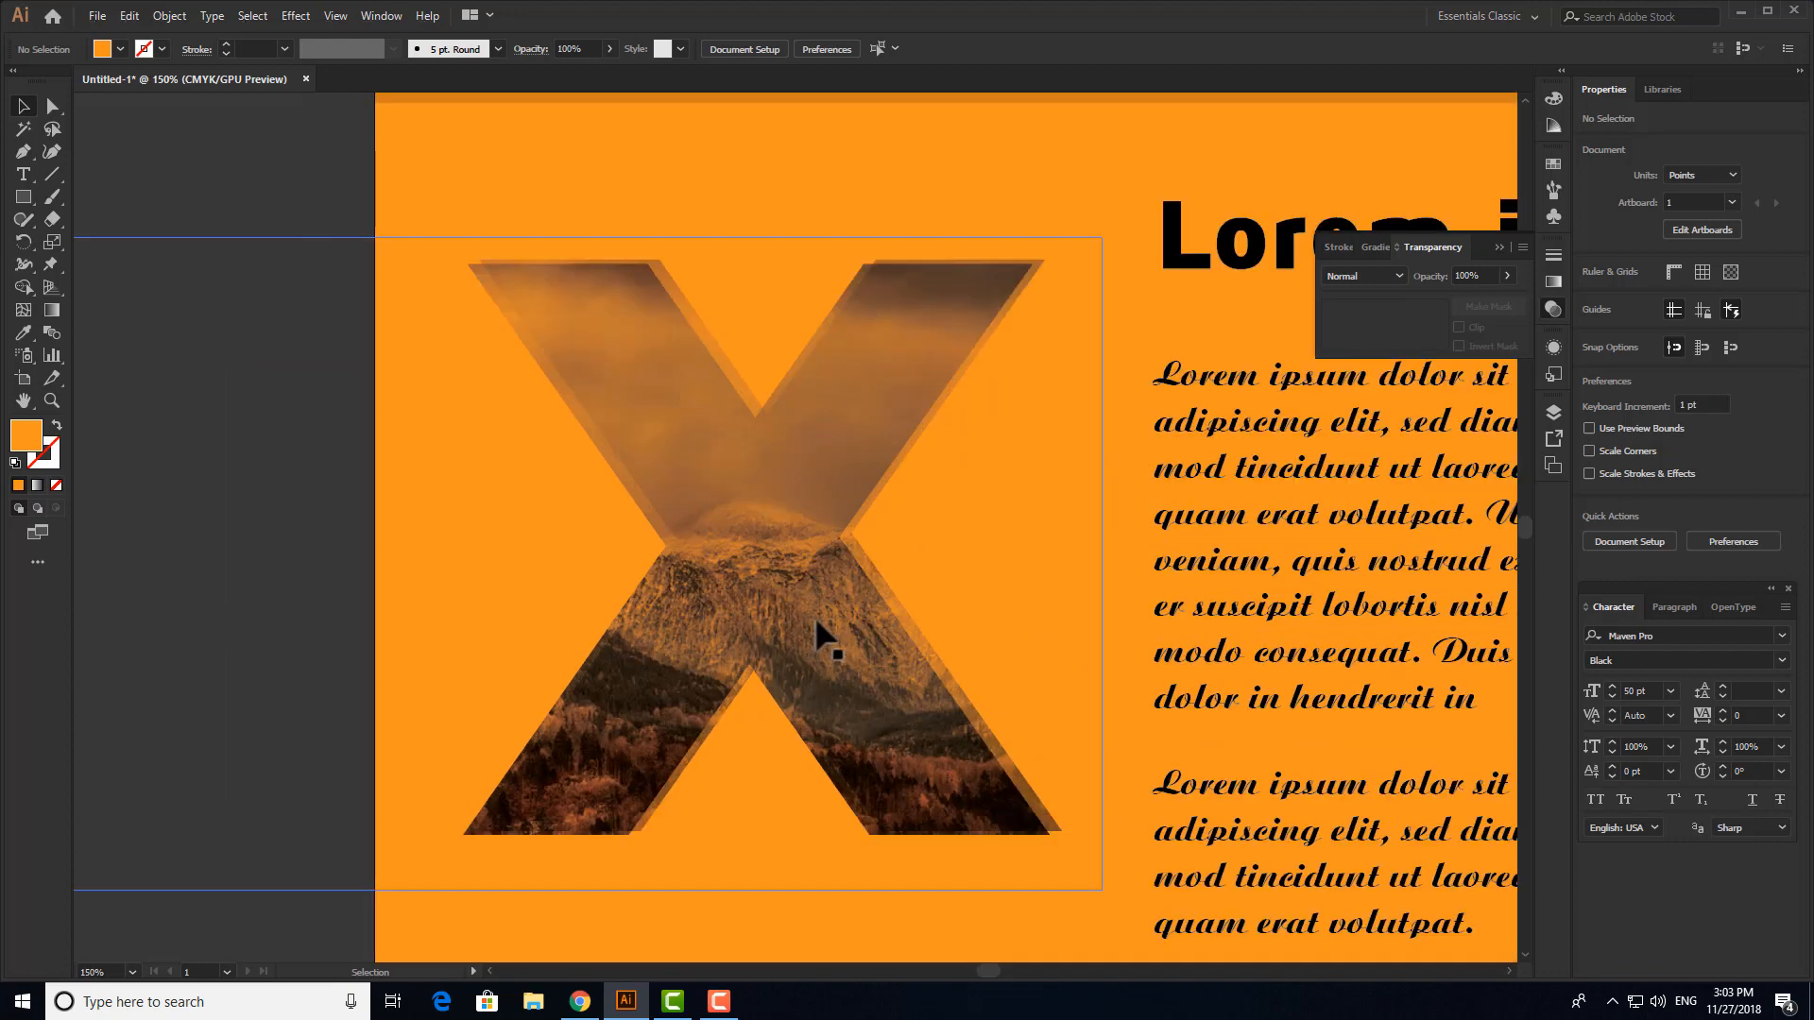
- Move the upper X copy off the artboard and select each X in turn to compare their blending mode and opacity
{"action": "scroll", "coordinate": [838, 611], "scroll_direction": "down", "scroll_amount": 3}
{"action": "left_click_drag", "start_coordinate": [824, 601], "coordinate": [527, 570]}
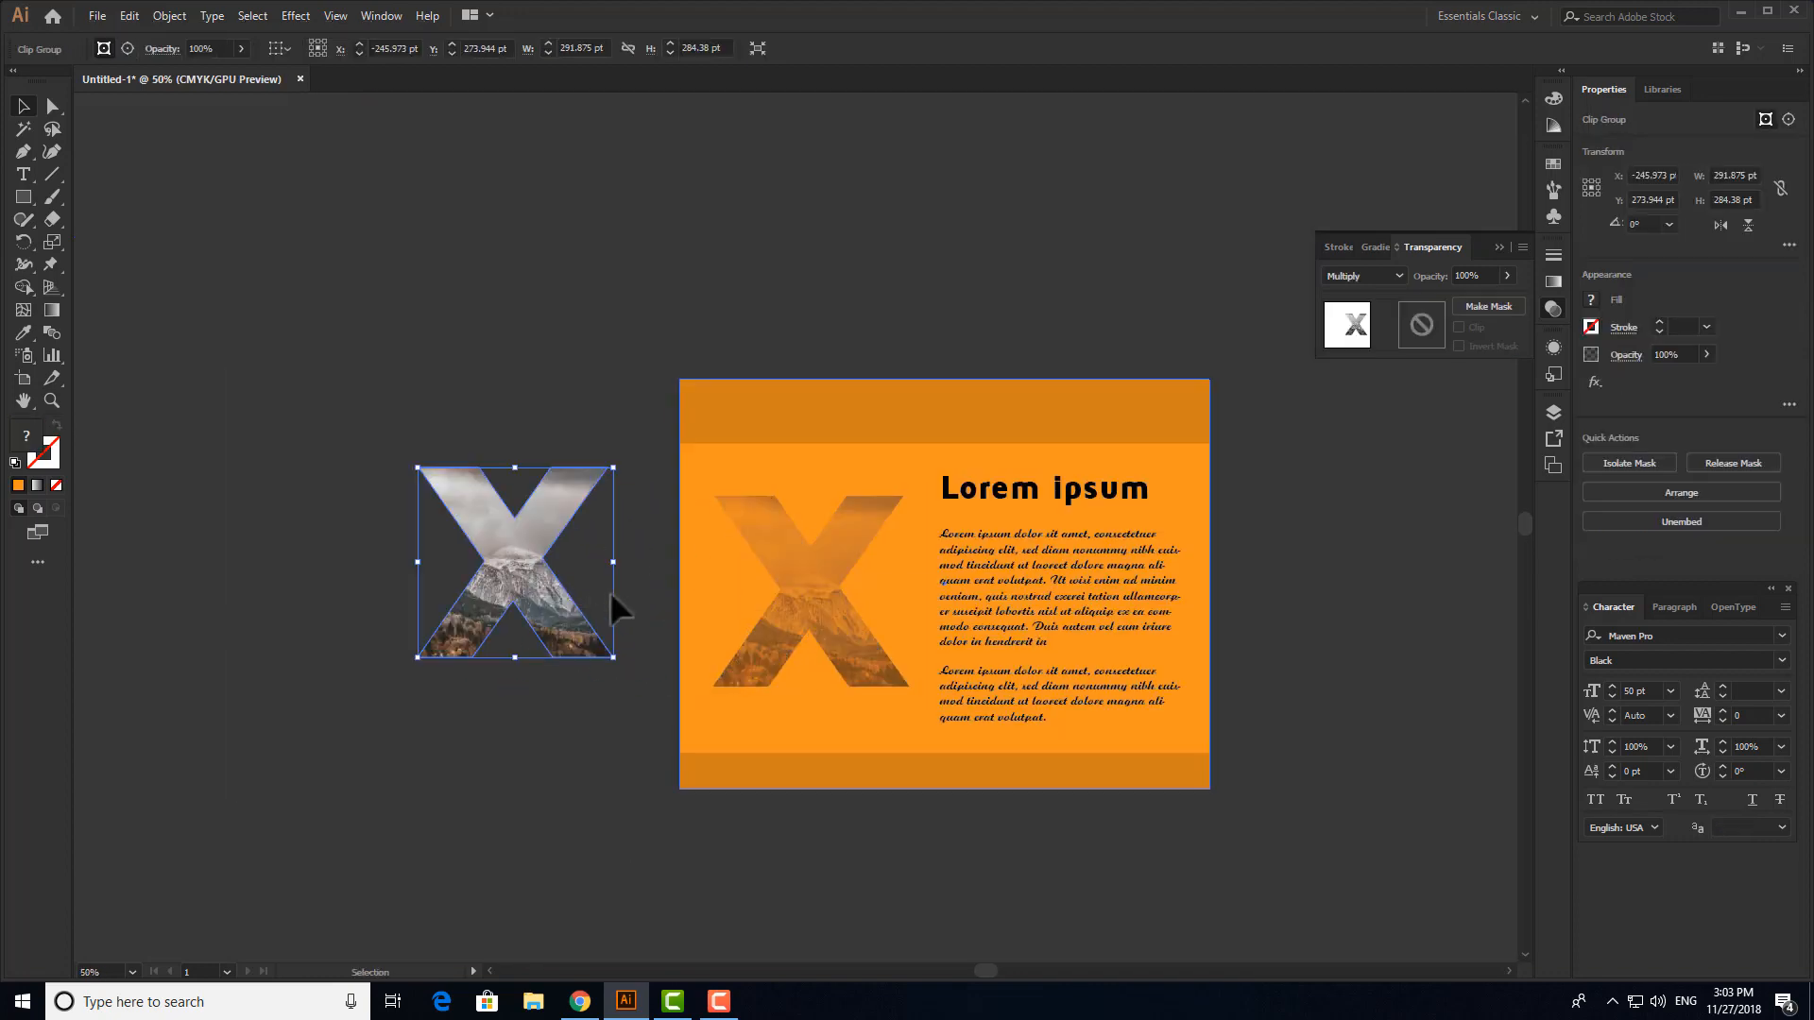
{"action": "scroll", "coordinate": [586, 594], "scroll_direction": "up", "scroll_amount": 2}
{"action": "left_click", "coordinate": [1059, 539]}
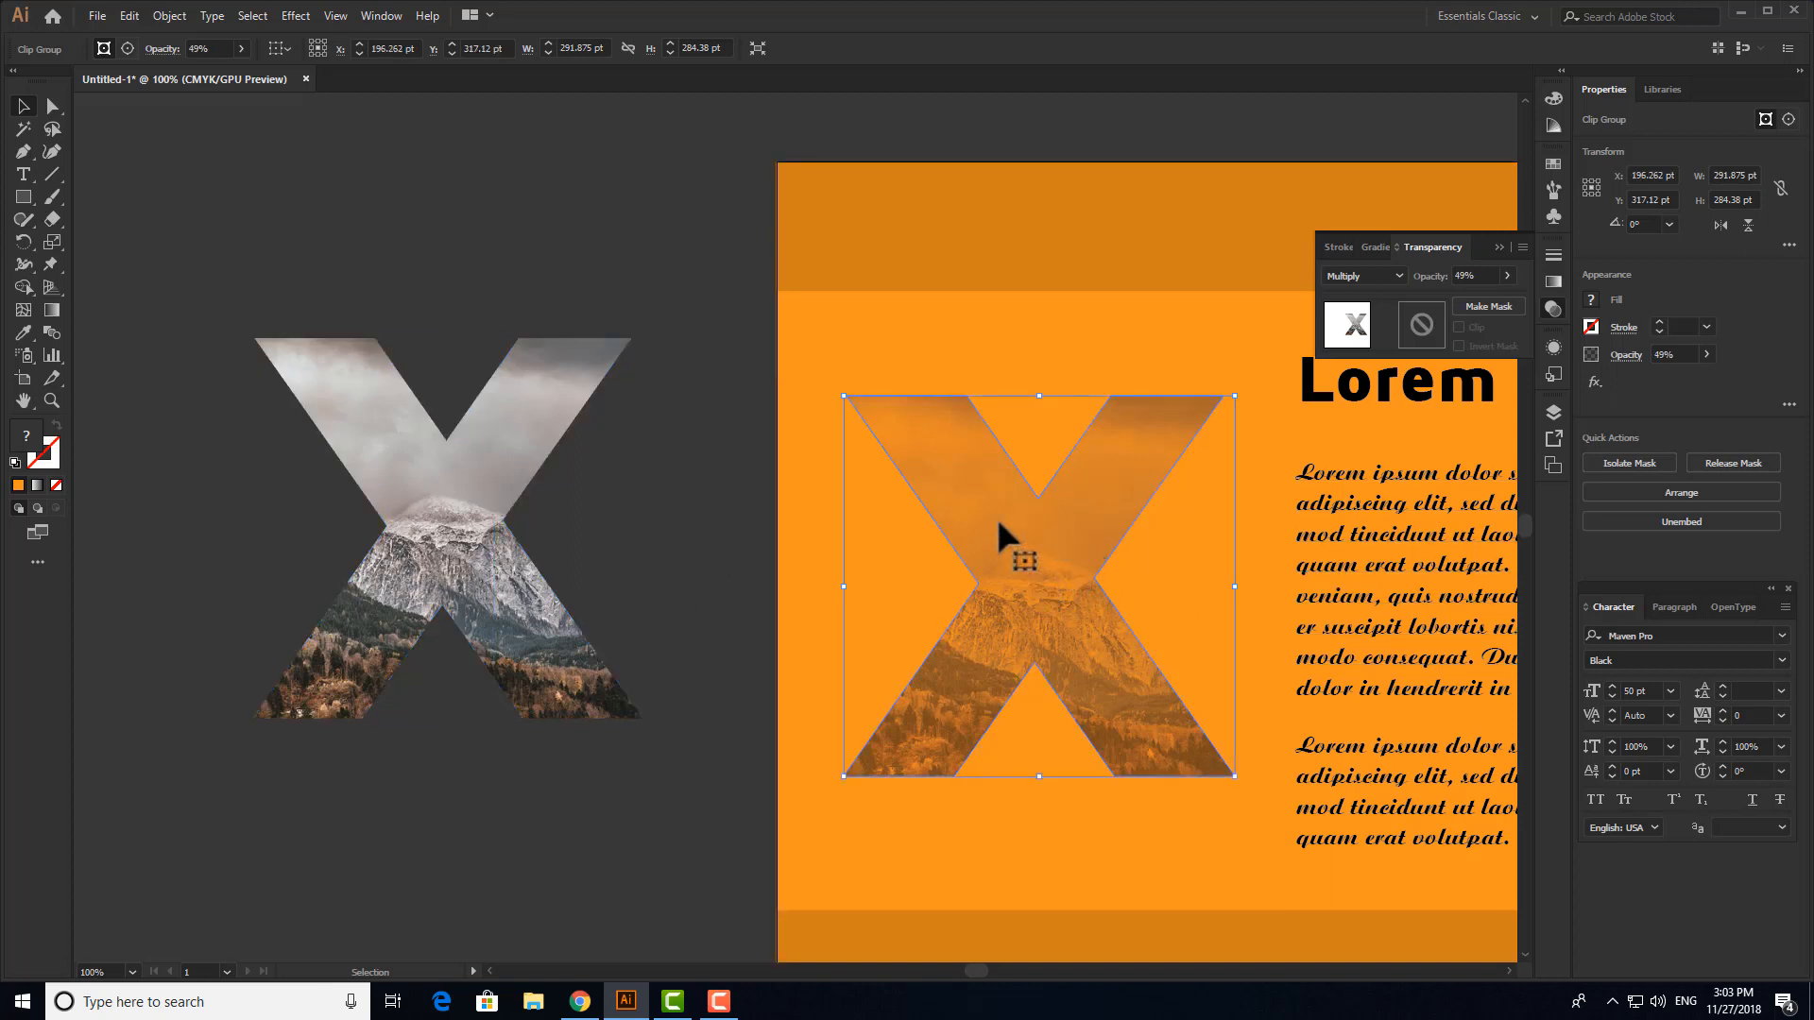
{"action": "left_click", "coordinate": [570, 304]}
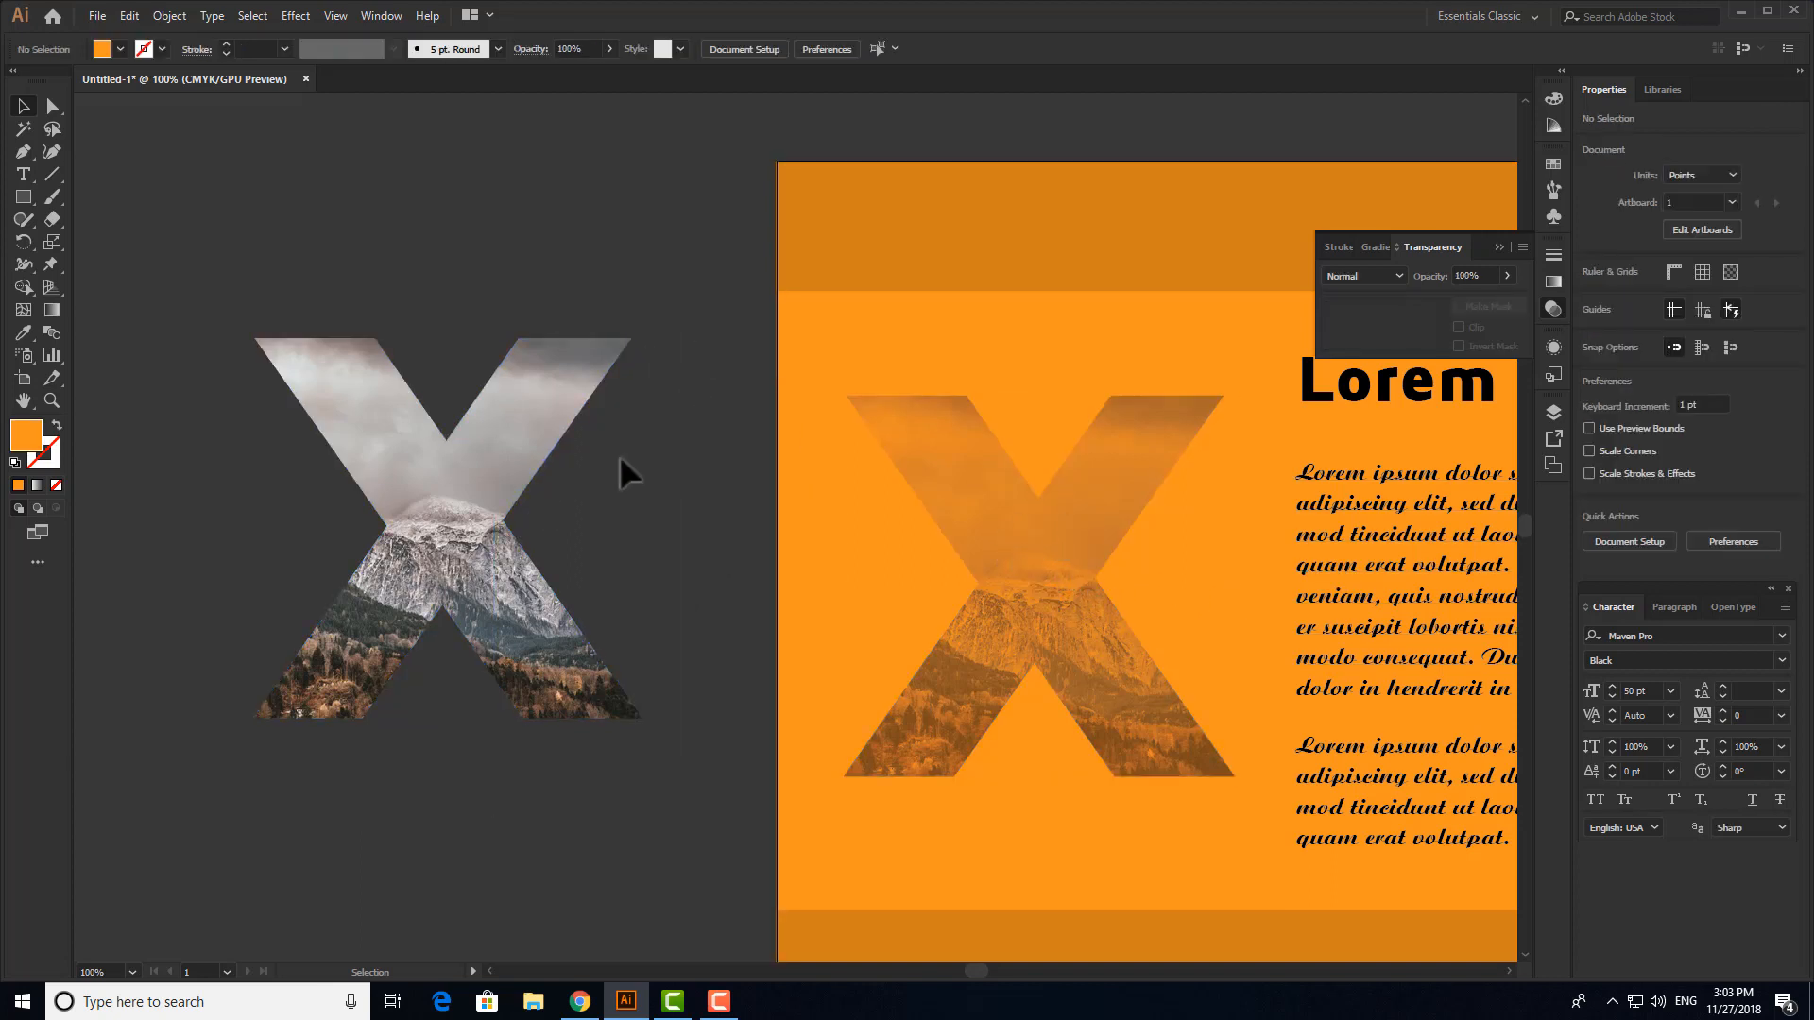
{"action": "left_click", "coordinate": [507, 429]}
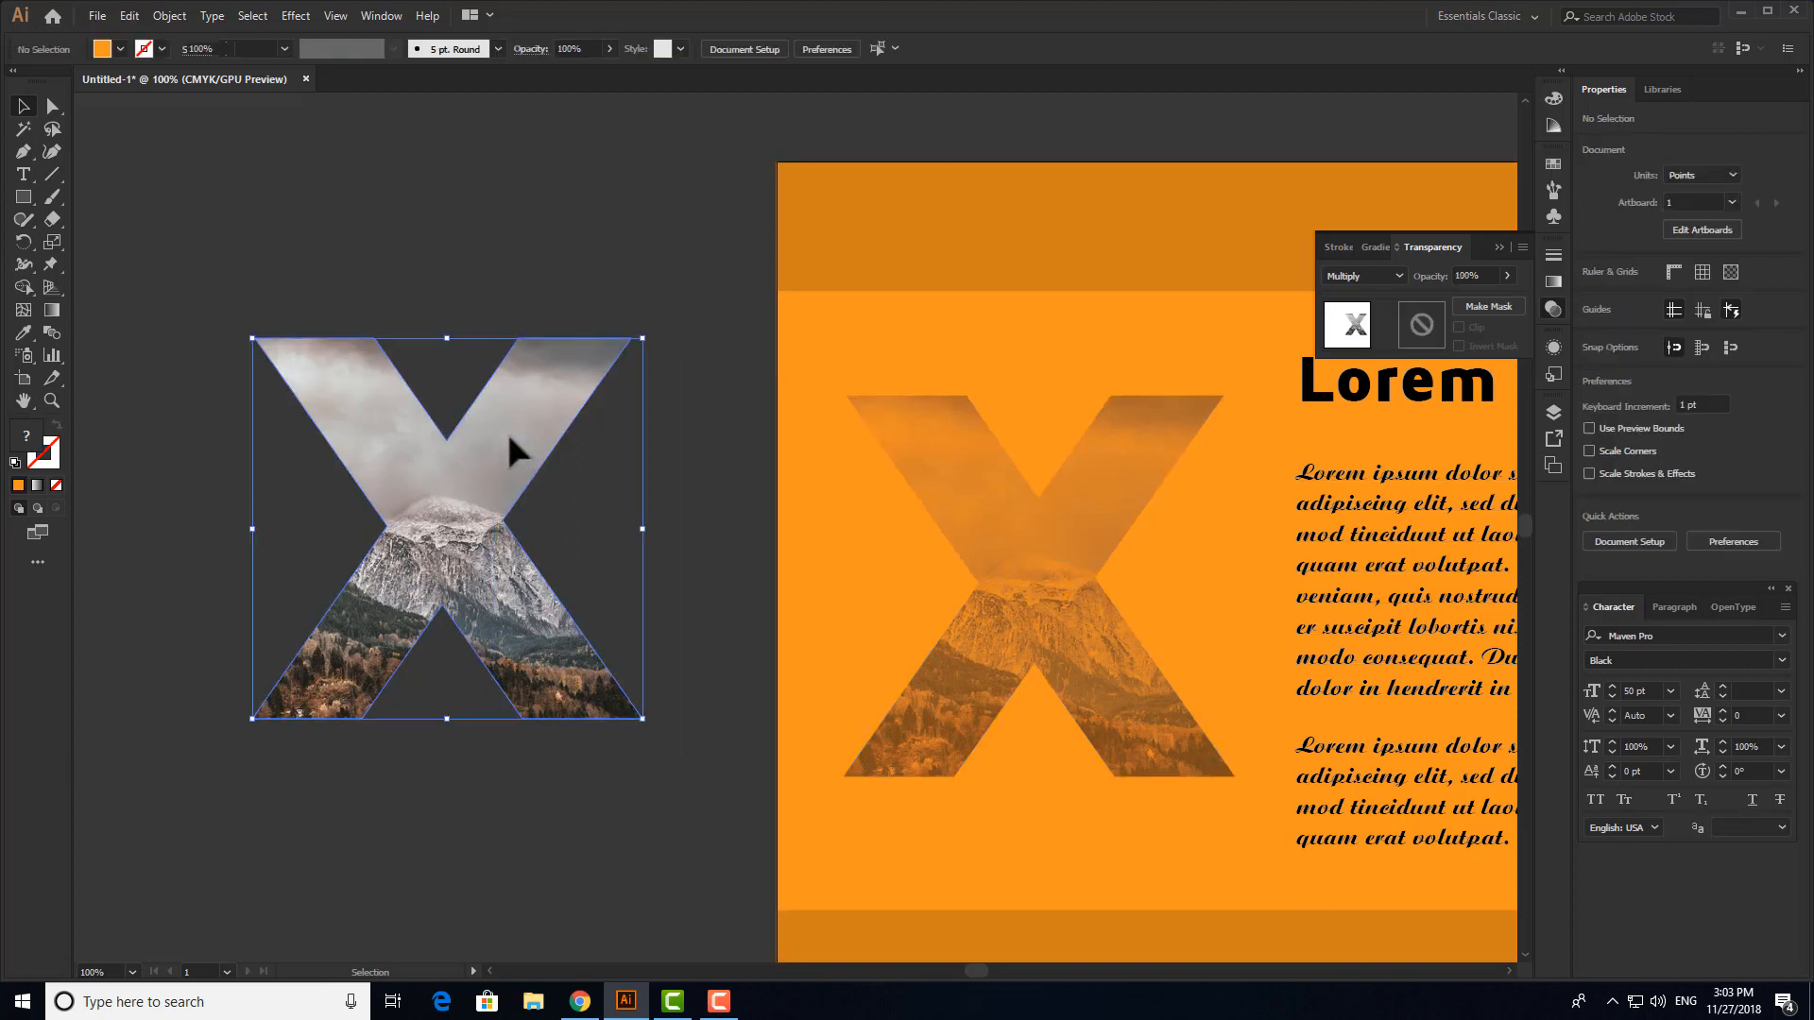
{"action": "left_click", "coordinate": [1068, 509]}
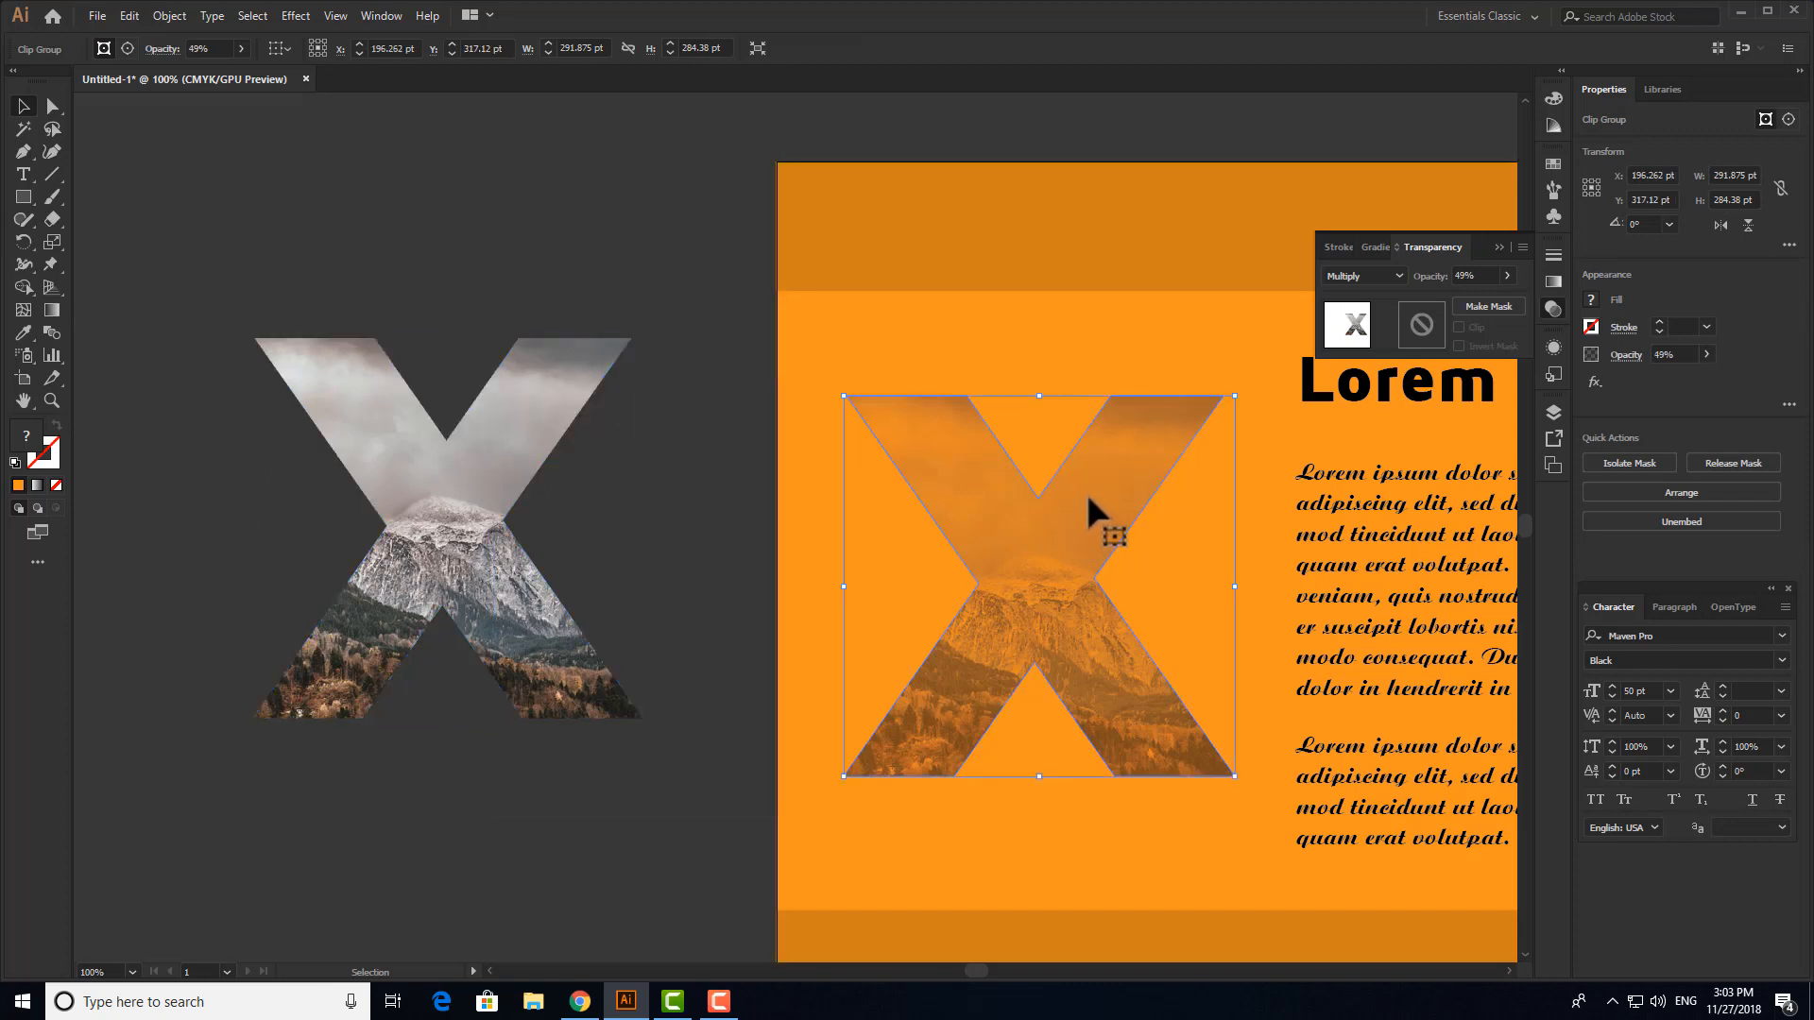
- Return the full-opacity X copy over the faded X with a slight leftward offset and review the layout
{"action": "left_click_drag", "start_coordinate": [506, 599], "coordinate": [1065, 664]}
{"action": "left_click", "coordinate": [507, 555]}
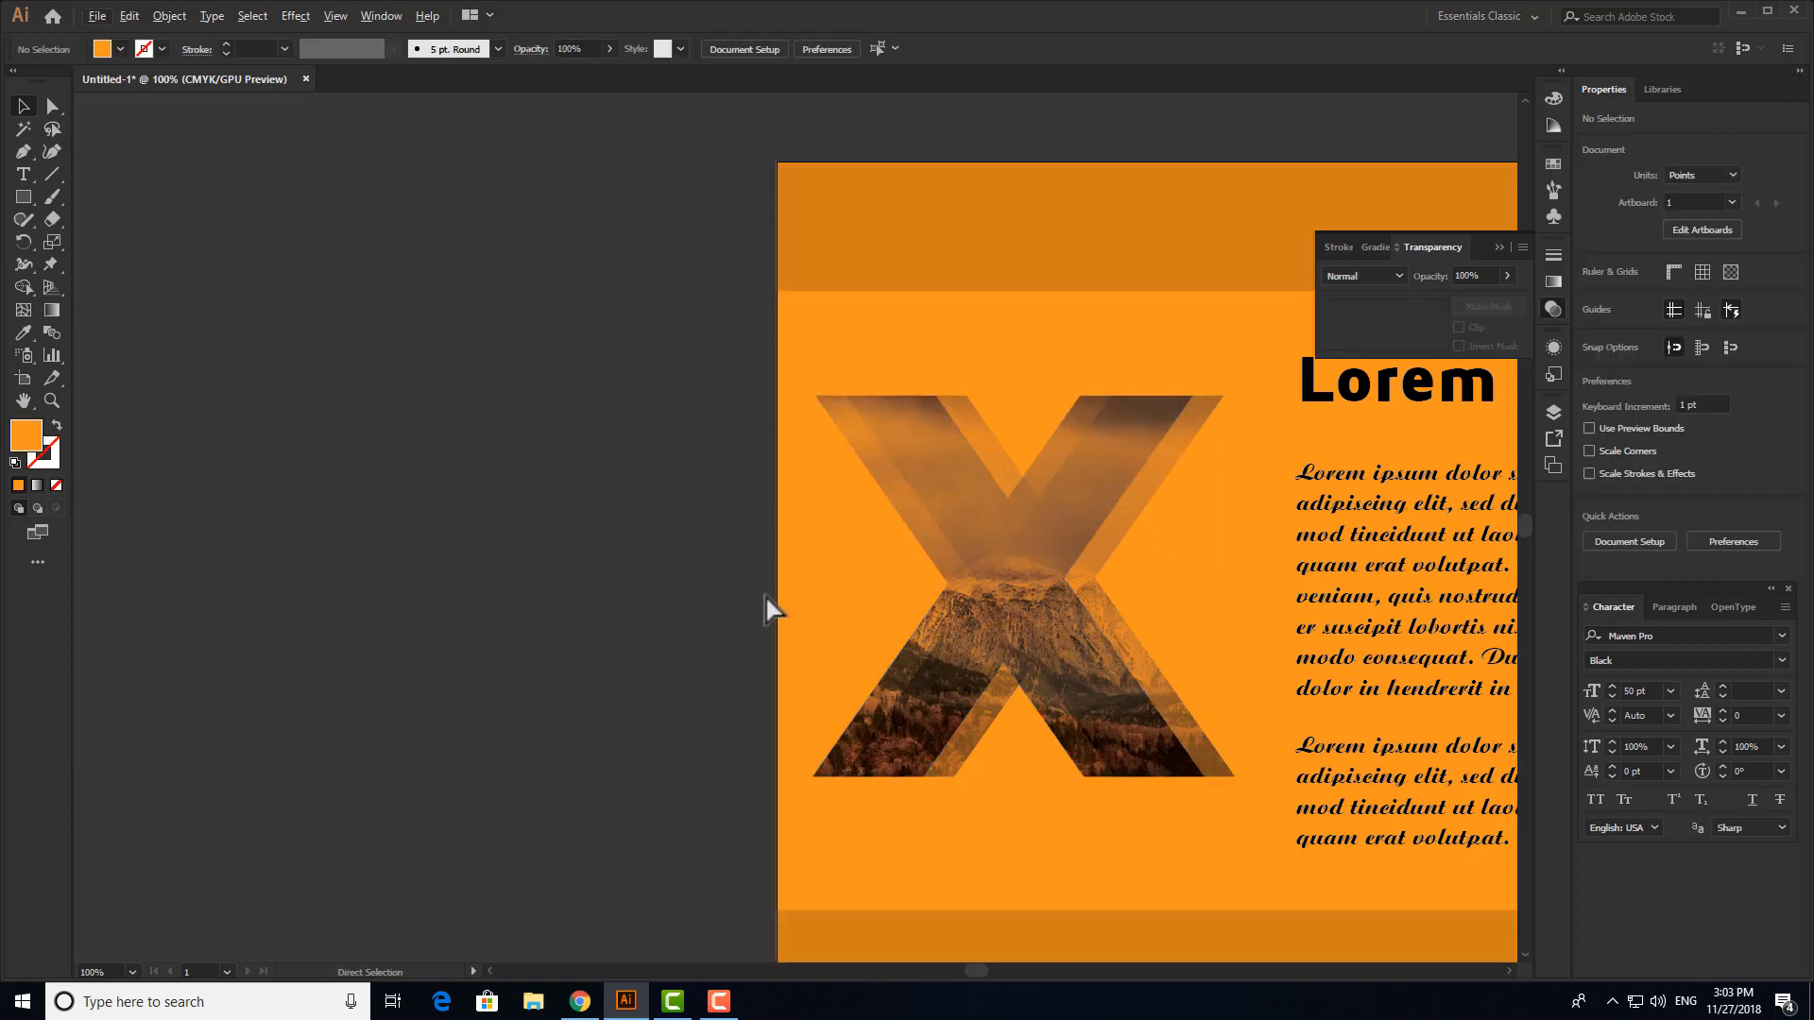
{"action": "key", "text": "ctrl+z"}
{"action": "key", "text": "ctrl+shift+z"}
{"action": "left_click", "coordinate": [642, 576]}
{"action": "key", "text": "space"}
{"action": "left_click_drag", "start_coordinate": [665, 579], "coordinate": [557, 576]}
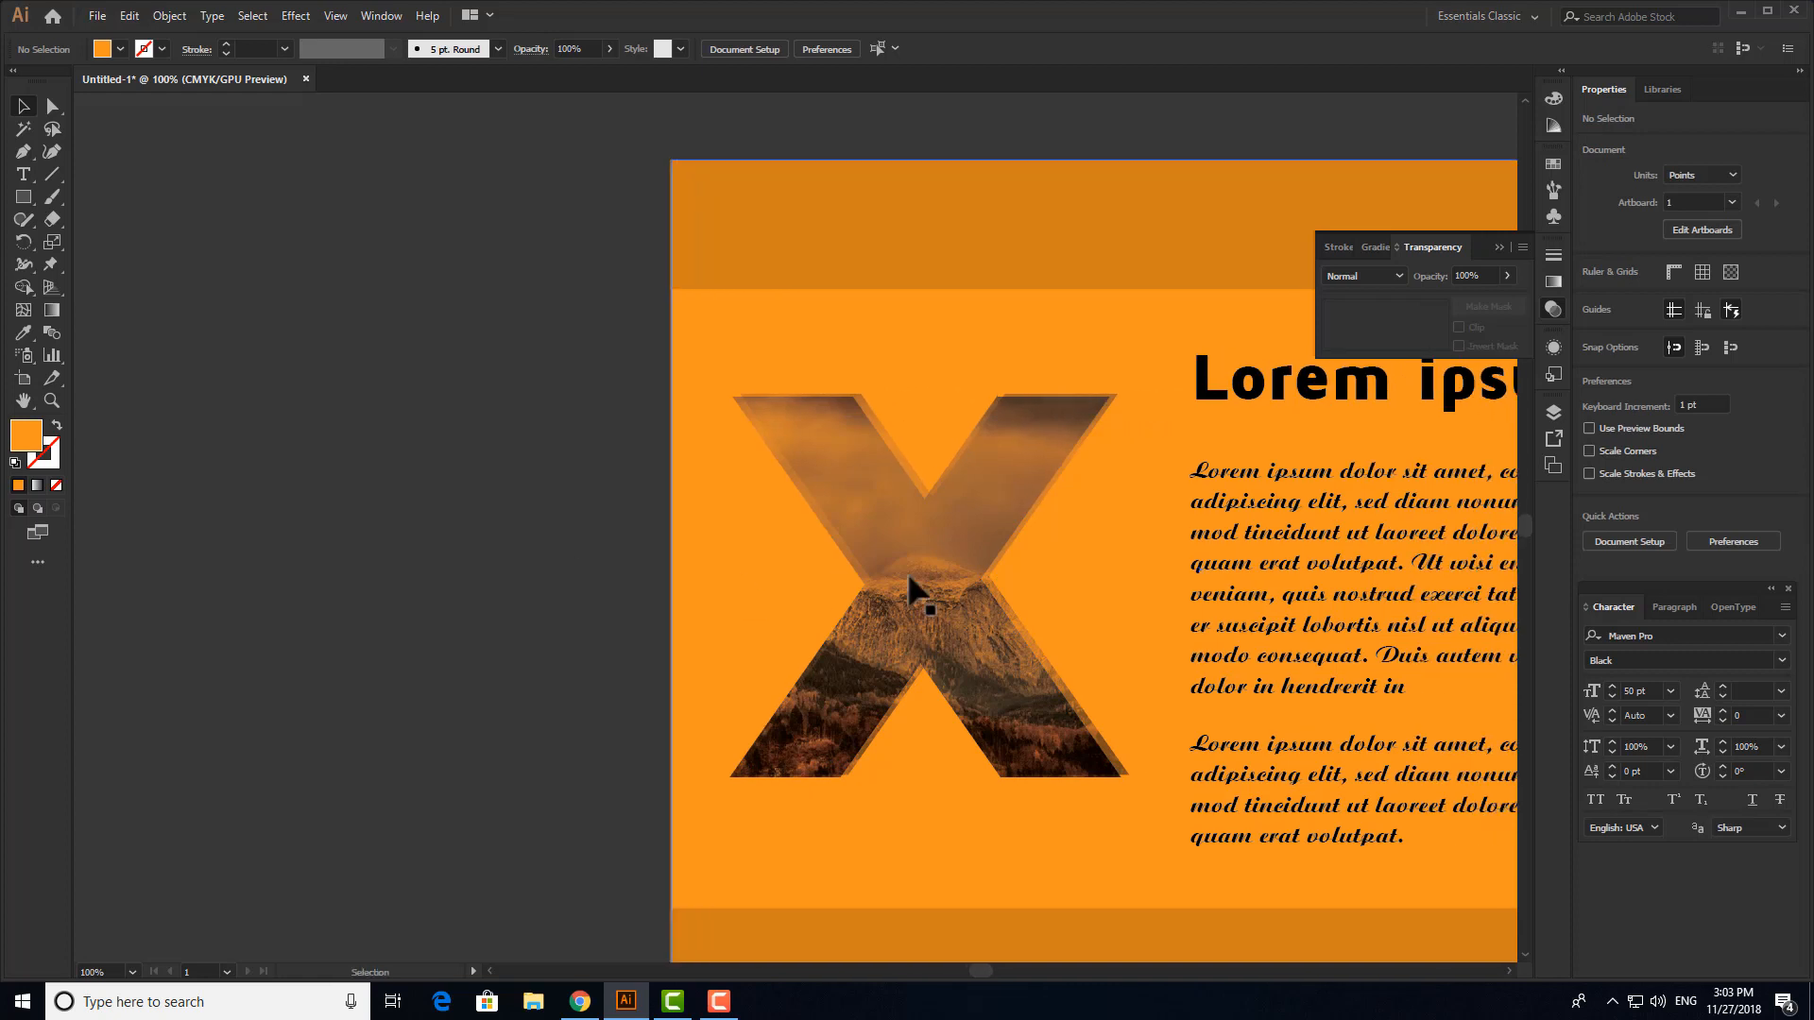
{"action": "key", "text": "space"}
{"action": "left_click_drag", "start_coordinate": [1185, 573], "coordinate": [499, 519]}
{"action": "left_click_drag", "start_coordinate": [650, 550], "coordinate": [773, 547]}
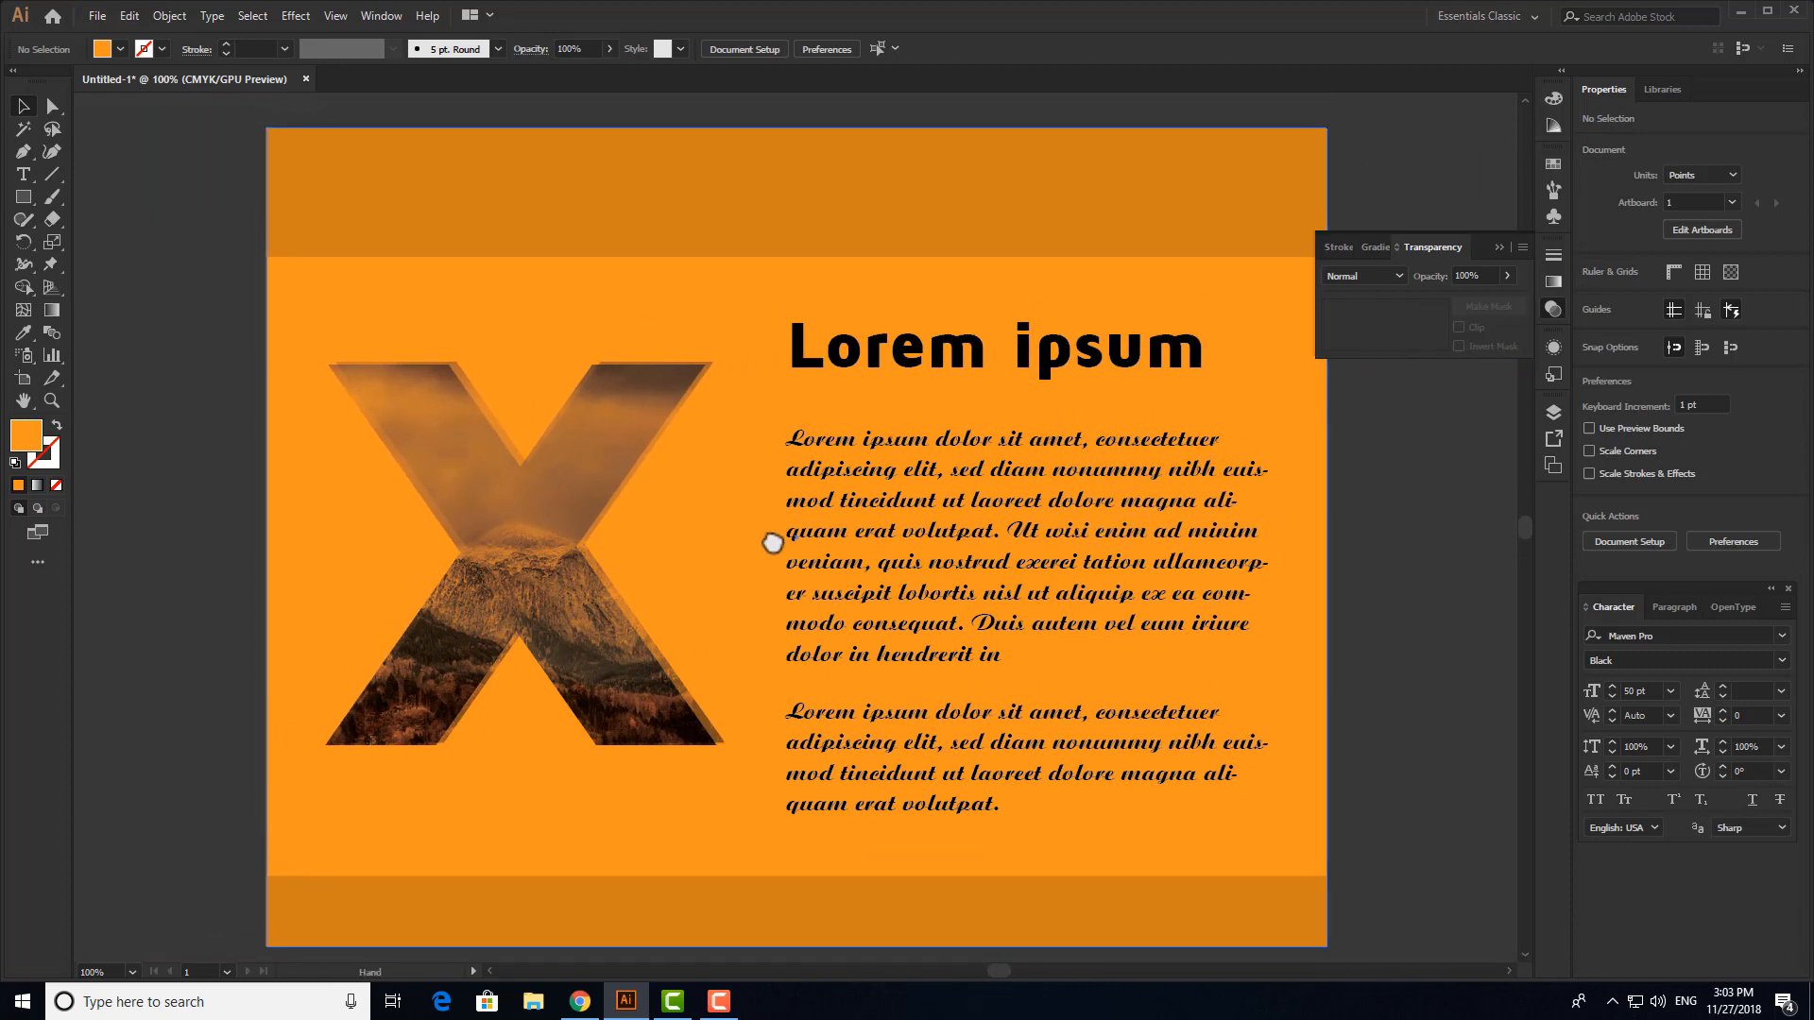